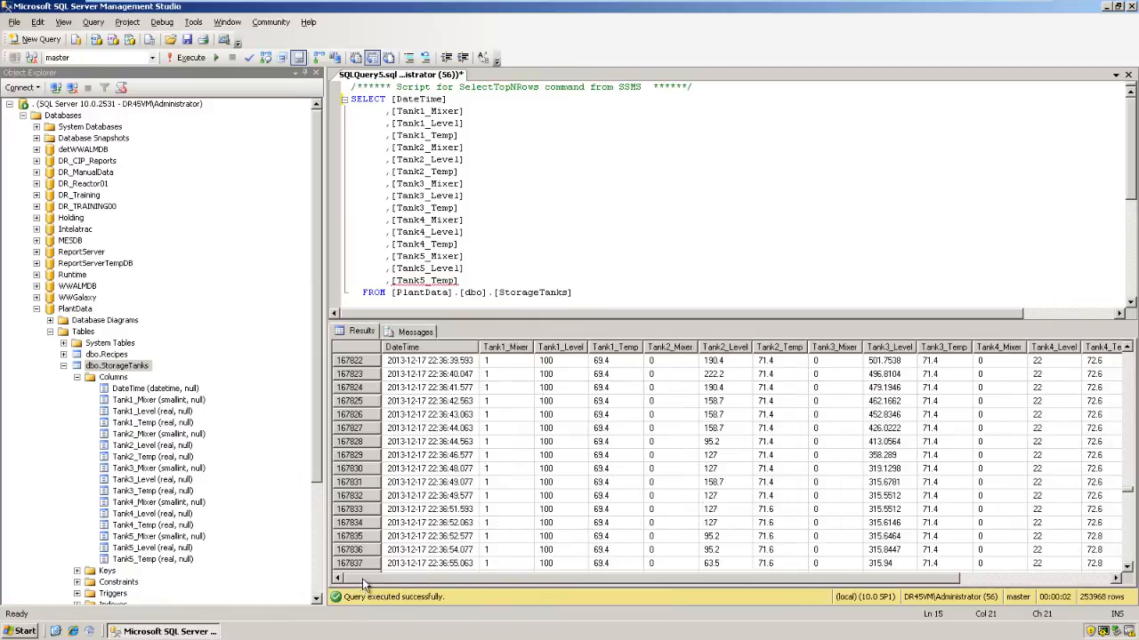
Switch to Dream Report Studio and start a new project named PlantDatabaseReport without the project wizard
{"action": "left_click", "coordinate": [1105, 8]}
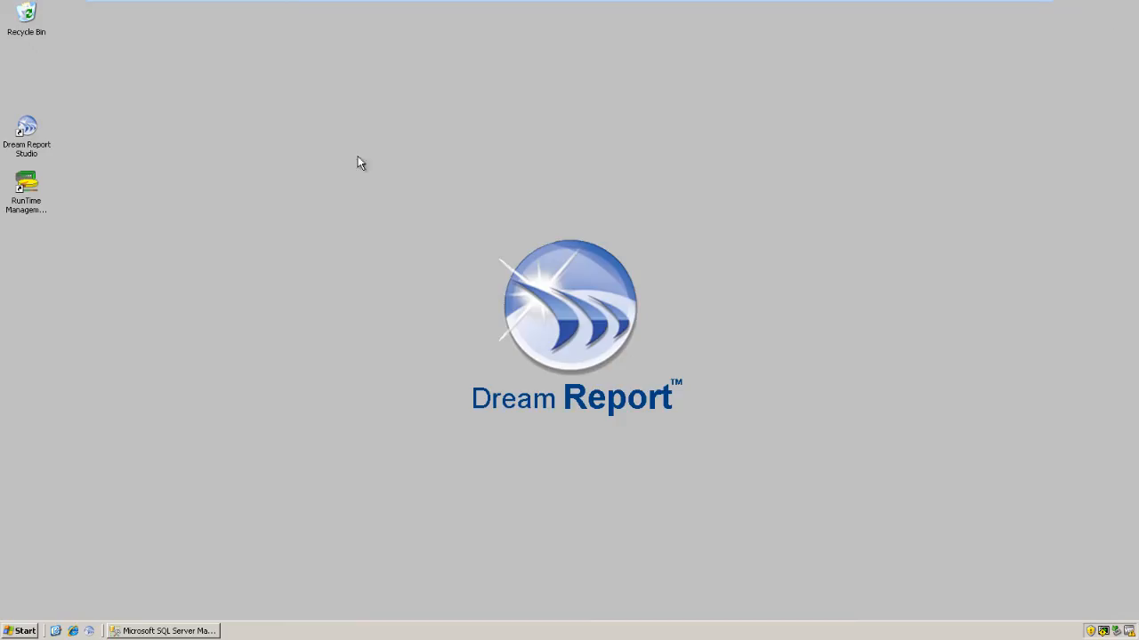
{"action": "double_click", "coordinate": [26, 132]}
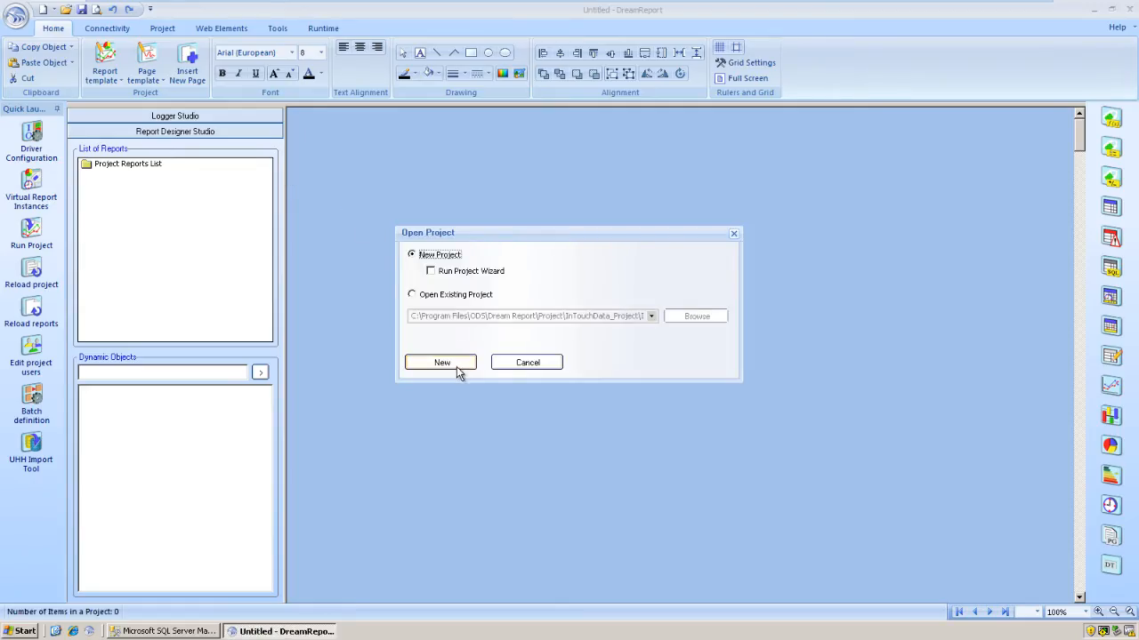
{"action": "left_click", "coordinate": [442, 363]}
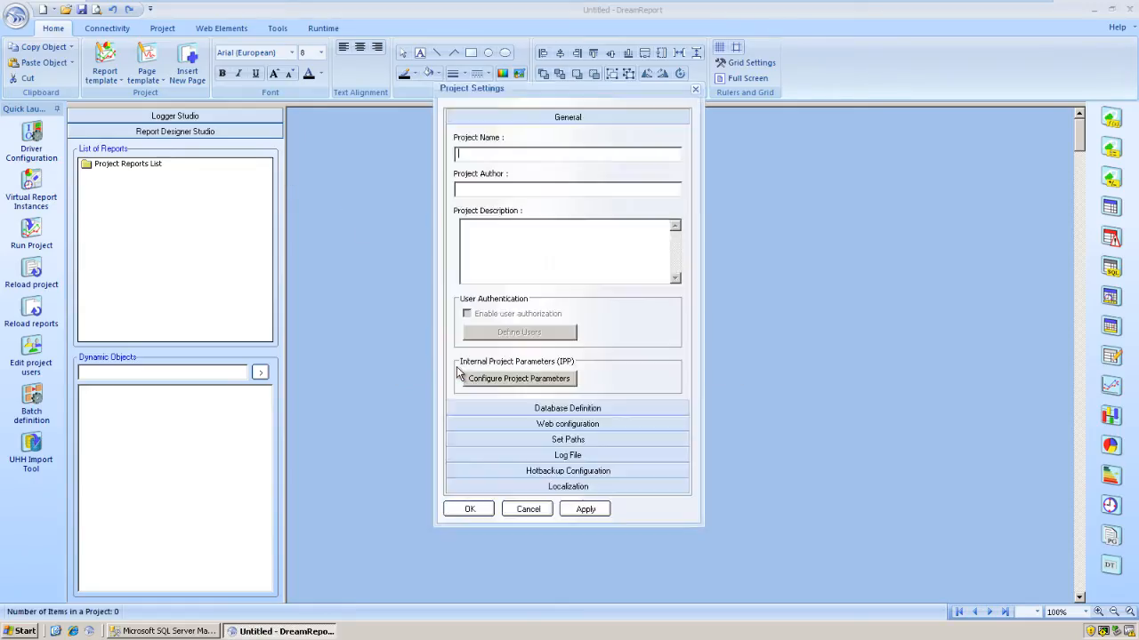
{"action": "type", "text": "PlantDatabaseReport"}
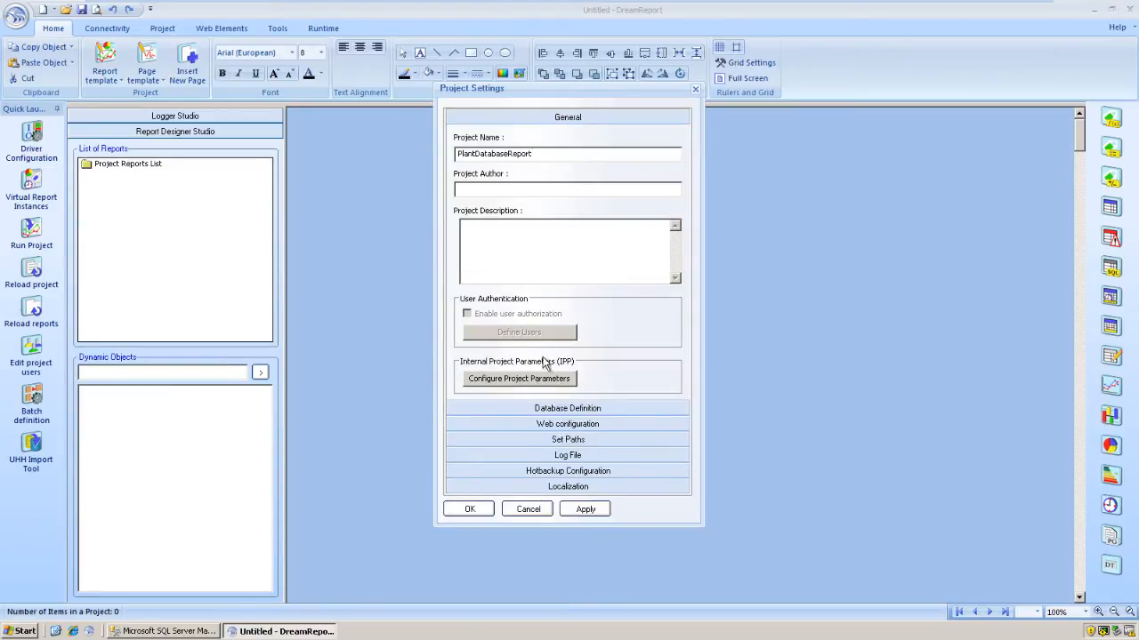
Set the project's localization to display big numbers as 1,000,000 and create the project
{"action": "left_click", "coordinate": [648, 483]}
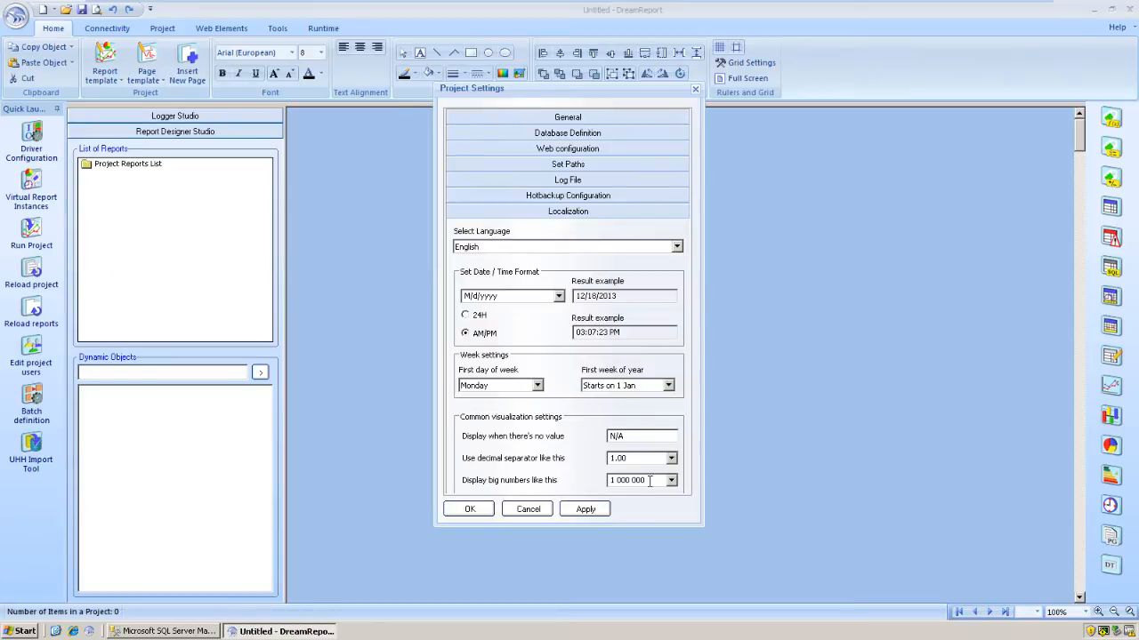
{"action": "left_click", "coordinate": [671, 480]}
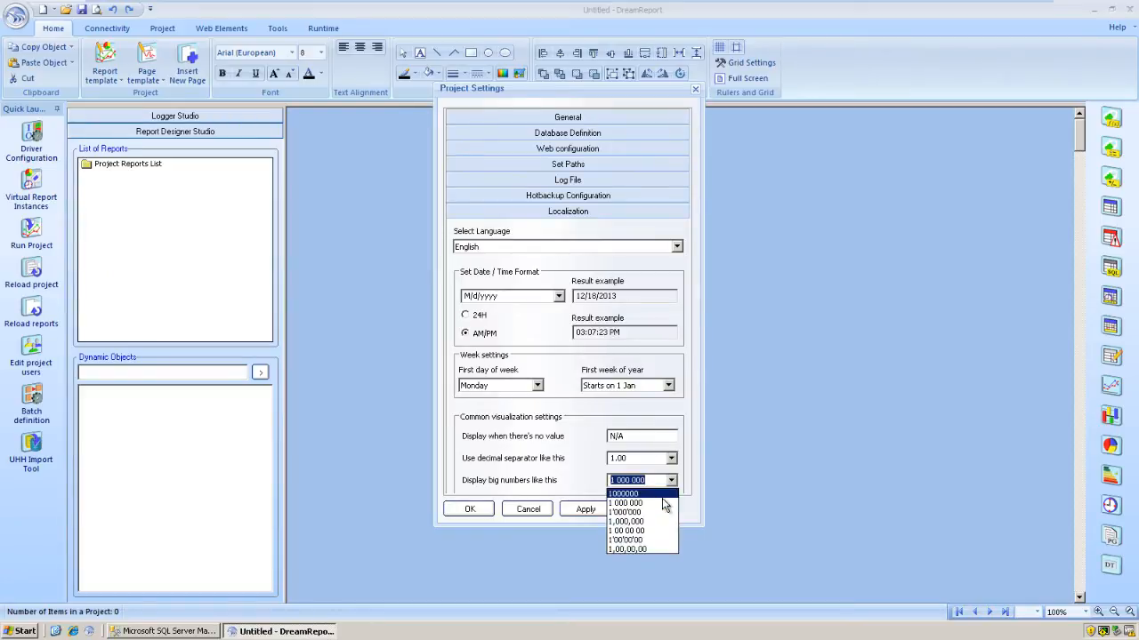
{"action": "left_click", "coordinate": [657, 513]}
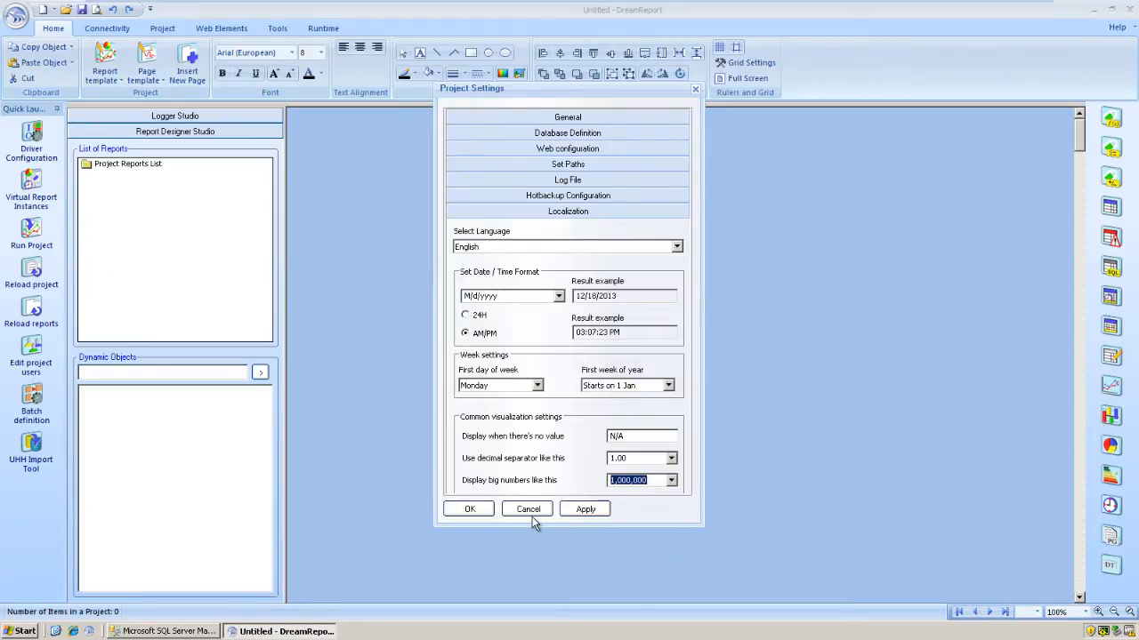
{"action": "left_click", "coordinate": [475, 509]}
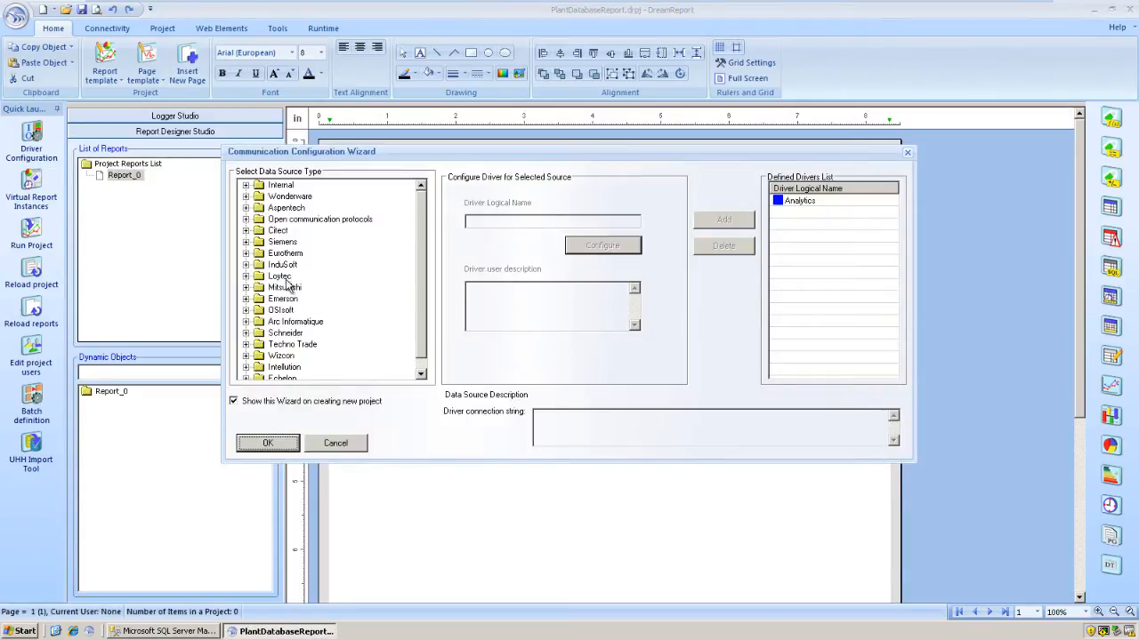
Choose ODBC historical values from the open communication protocols as data source and name the driver TankData
{"action": "left_click", "coordinate": [247, 220]}
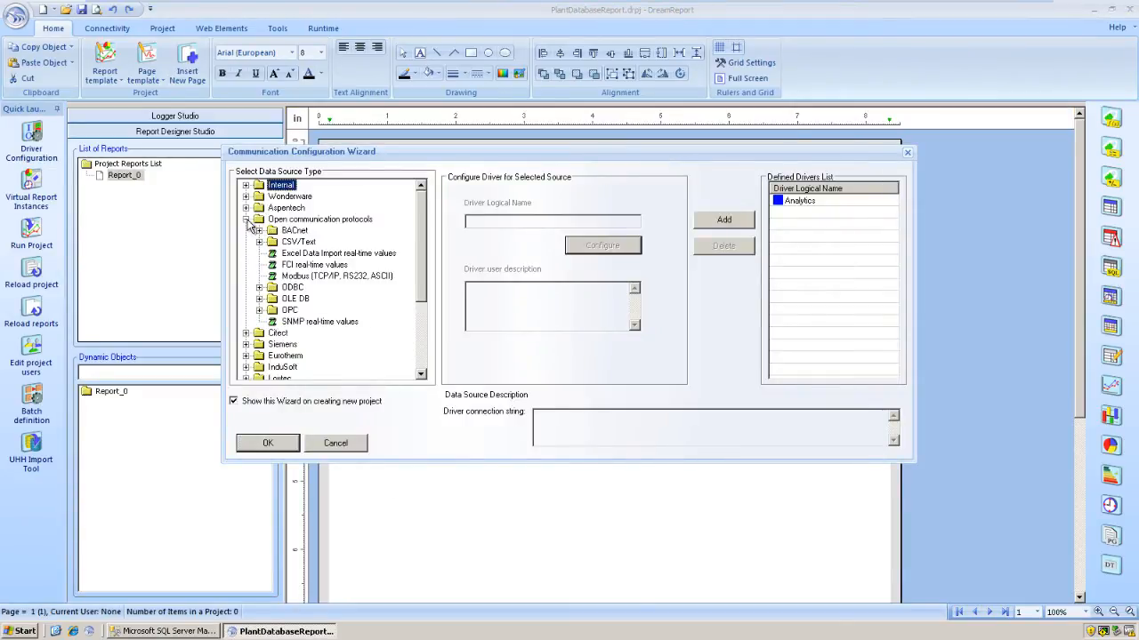
{"action": "left_click", "coordinate": [259, 287]}
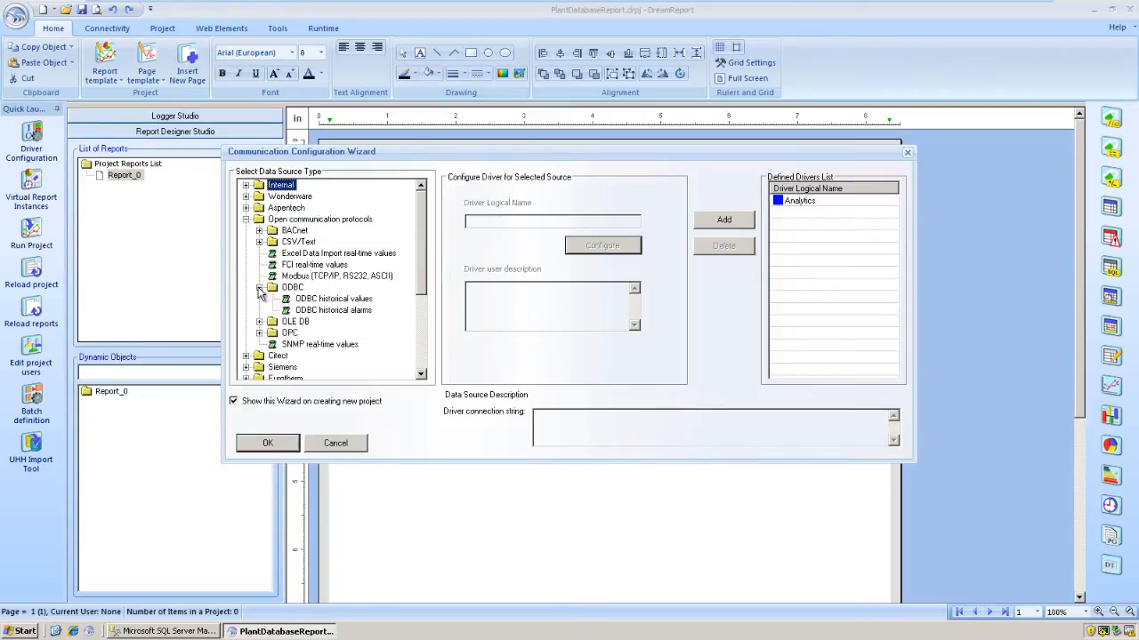
{"action": "left_click", "coordinate": [259, 322]}
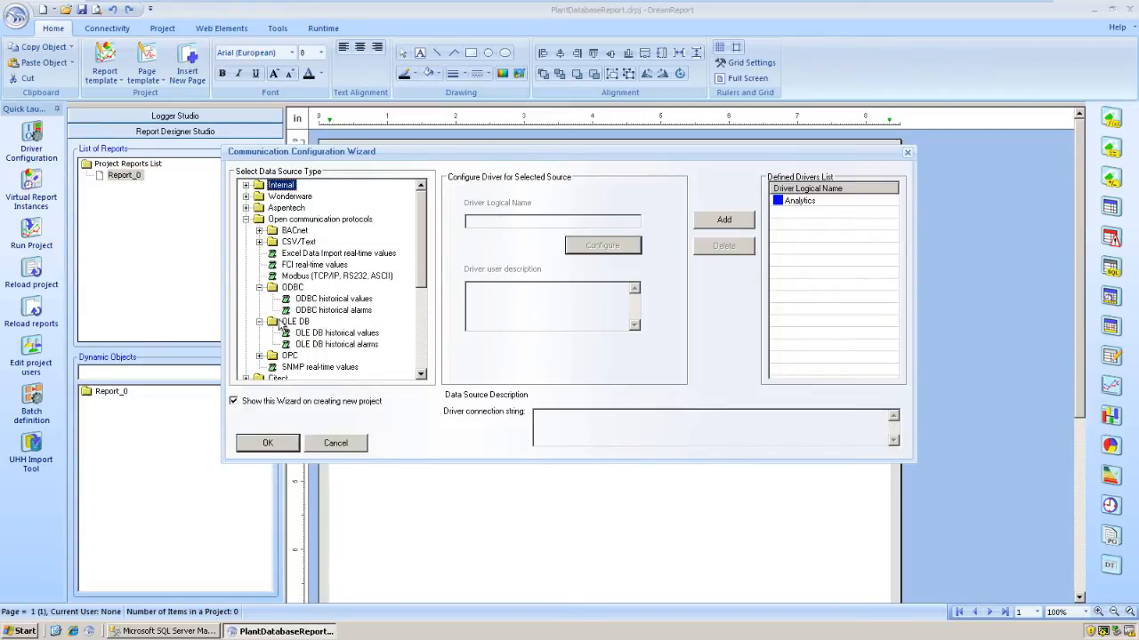
{"action": "left_click", "coordinate": [338, 301]}
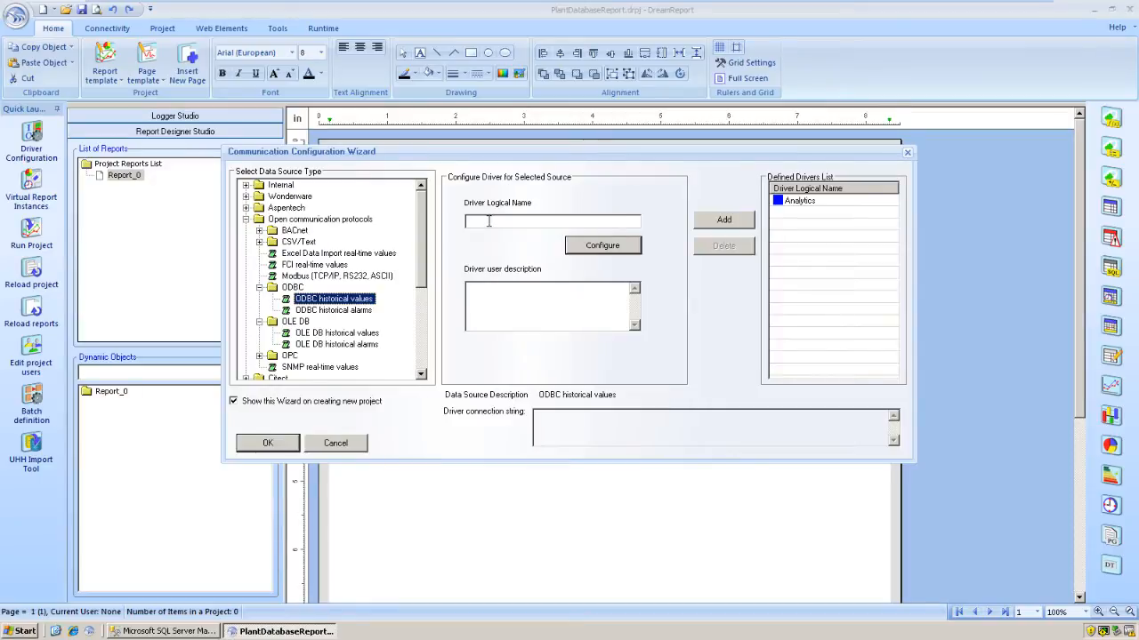
{"action": "left_click", "coordinate": [489, 220]}
{"action": "type", "text": "TankData"}
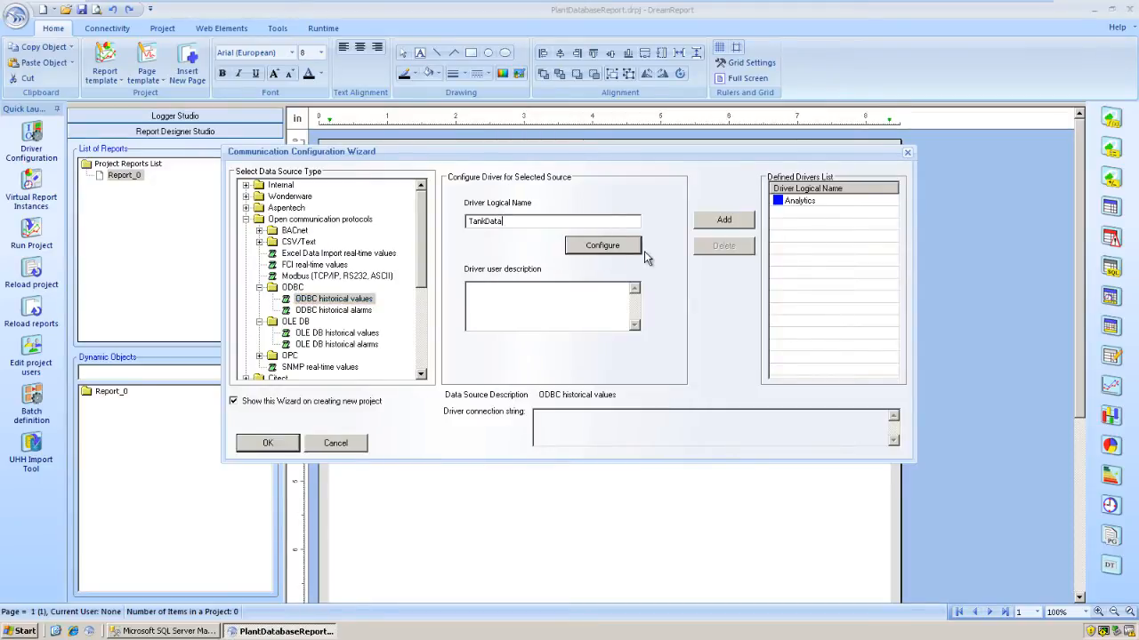
Connect the driver to the dsnPlantData DSN with user name sa and the account password
{"action": "left_click", "coordinate": [613, 246]}
{"action": "left_click", "coordinate": [606, 110]}
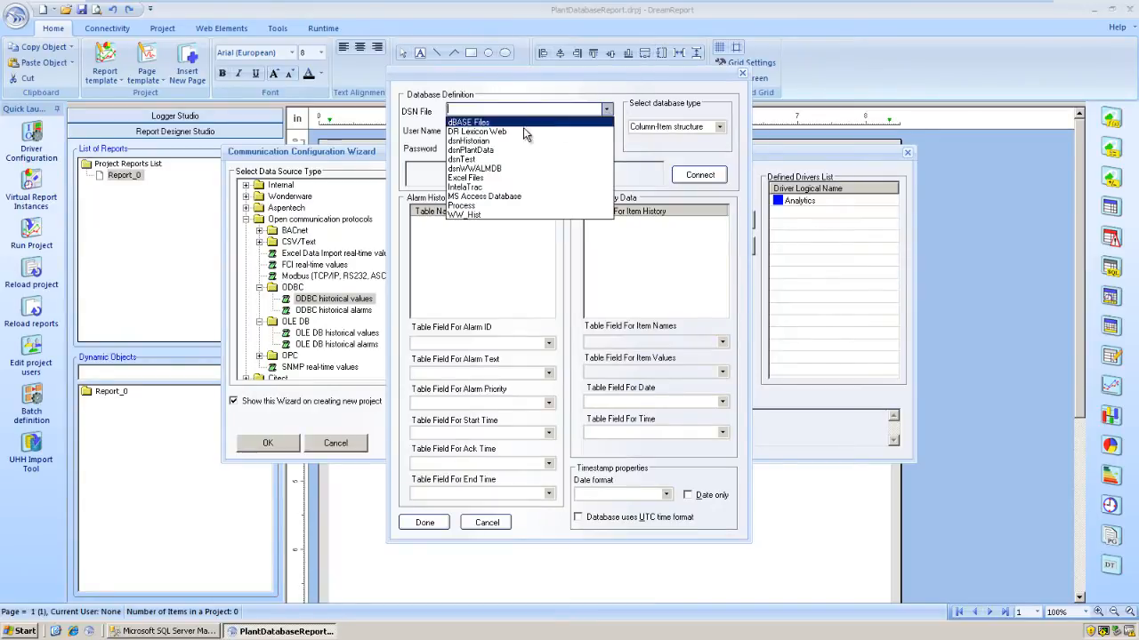
{"action": "left_click", "coordinate": [487, 152]}
{"action": "left_click", "coordinate": [481, 133]}
{"action": "type", "text": "sa"}
{"action": "left_click", "coordinate": [486, 151]}
{"action": "type", "text": "•••"}
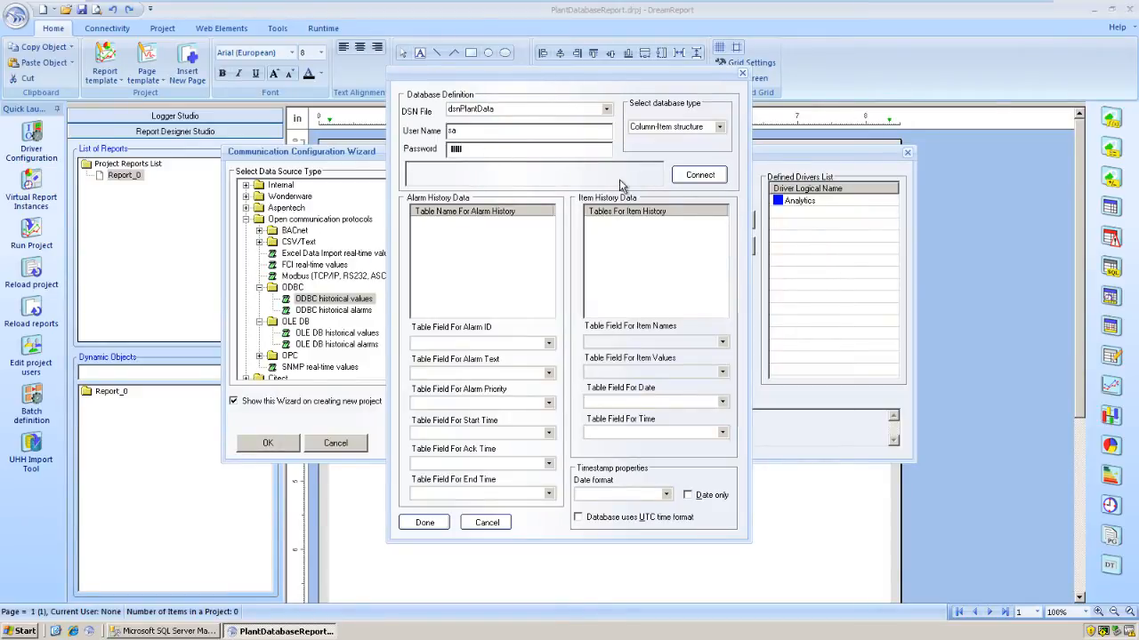
{"action": "left_click", "coordinate": [702, 176]}
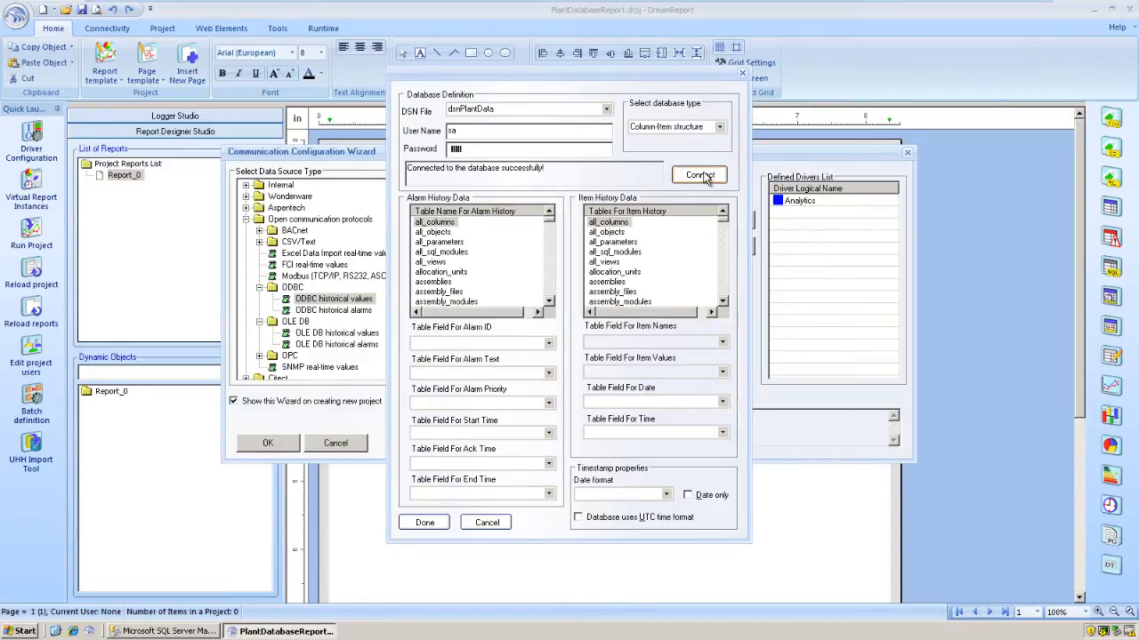
Select the StorageTanks table as the source of the item history data
{"action": "left_click", "coordinate": [613, 273]}
{"action": "left_click", "coordinate": [725, 291]}
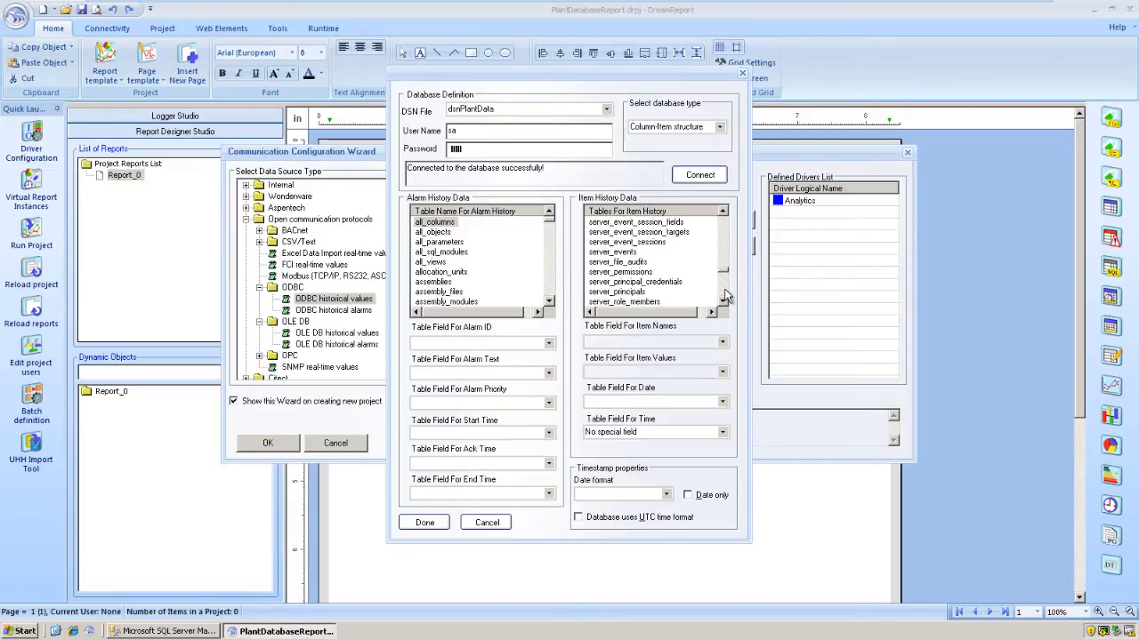
{"action": "left_click", "coordinate": [725, 294]}
{"action": "left_click", "coordinate": [725, 293]}
{"action": "left_click", "coordinate": [722, 294]}
{"action": "left_click", "coordinate": [623, 262]}
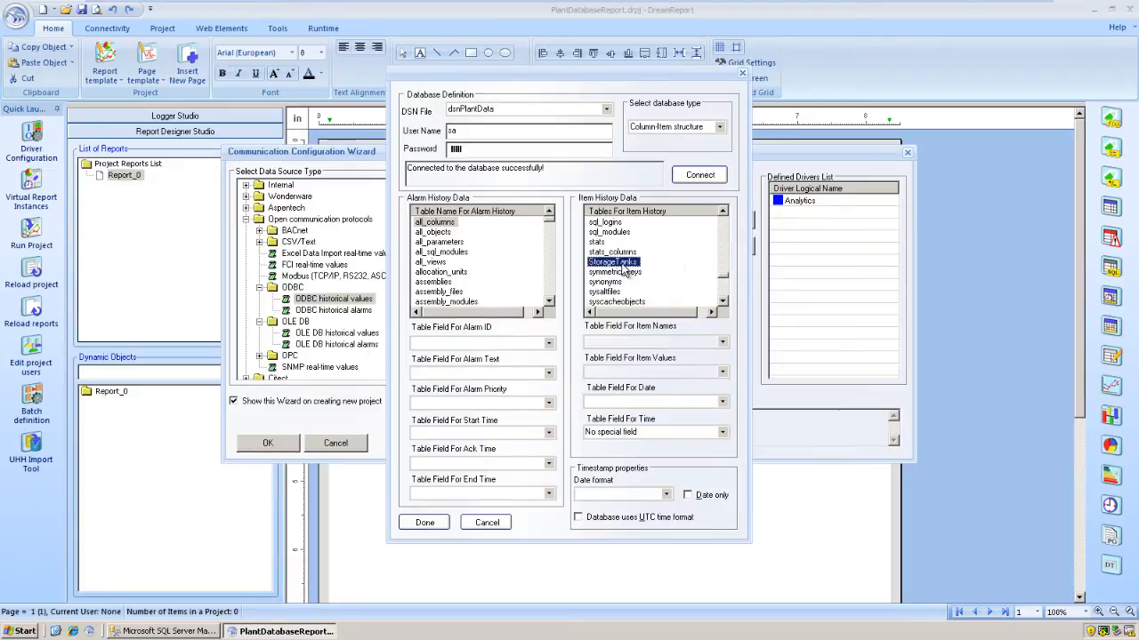
Use DateTime as the table's date field and add the TankData driver to the project
{"action": "left_click", "coordinate": [723, 402]}
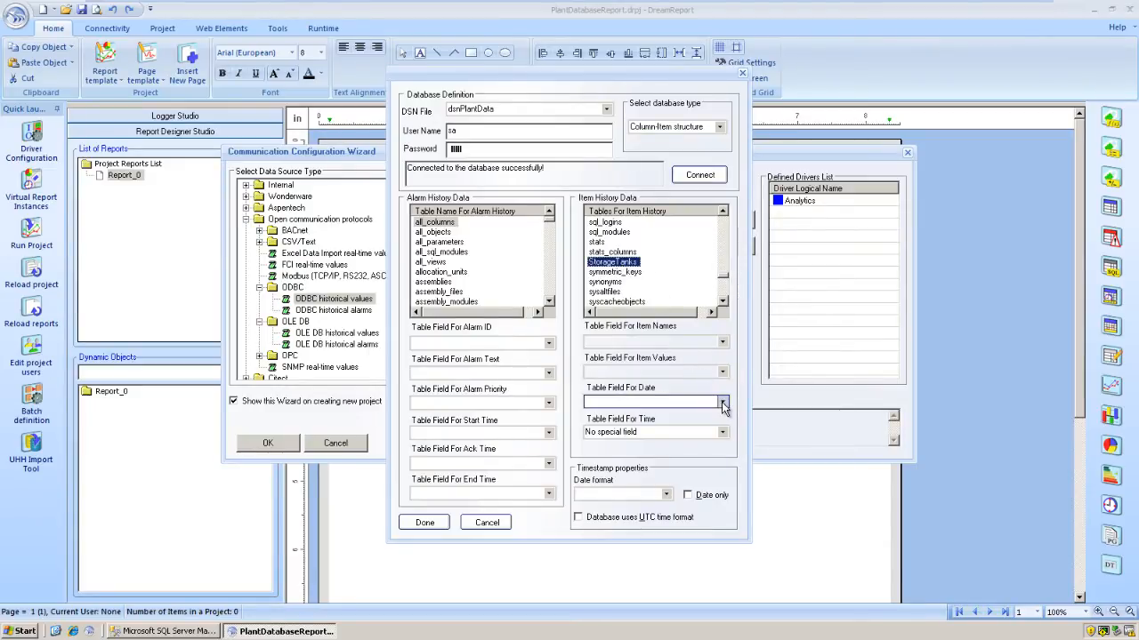
{"action": "left_click", "coordinate": [722, 403]}
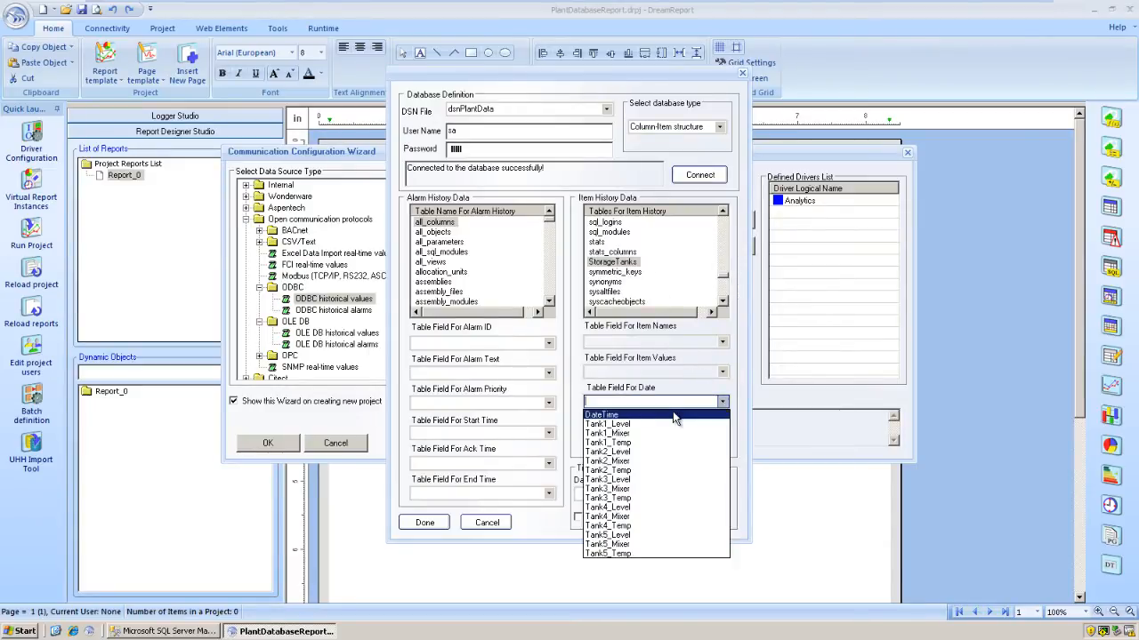
{"action": "left_click", "coordinate": [610, 415]}
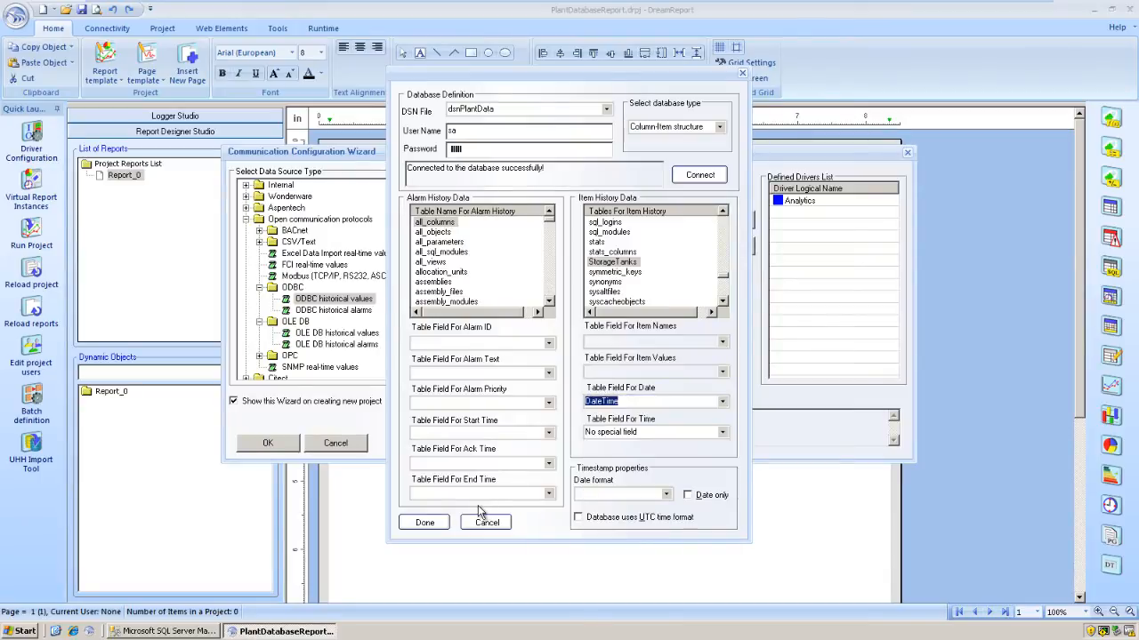
{"action": "left_click", "coordinate": [430, 523]}
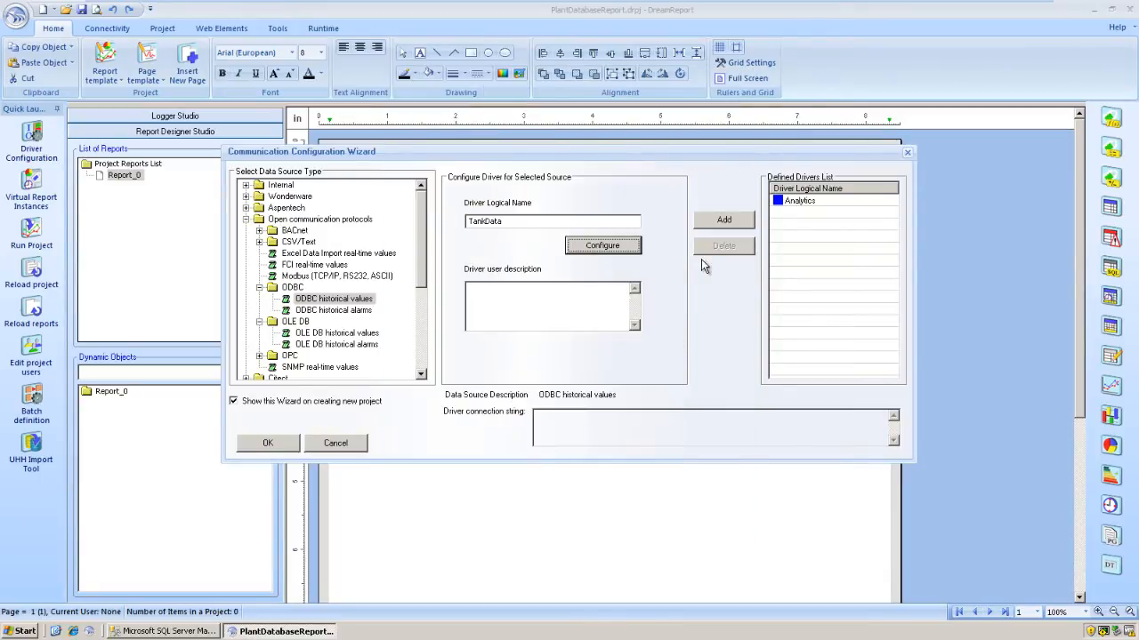
{"action": "left_click", "coordinate": [723, 220]}
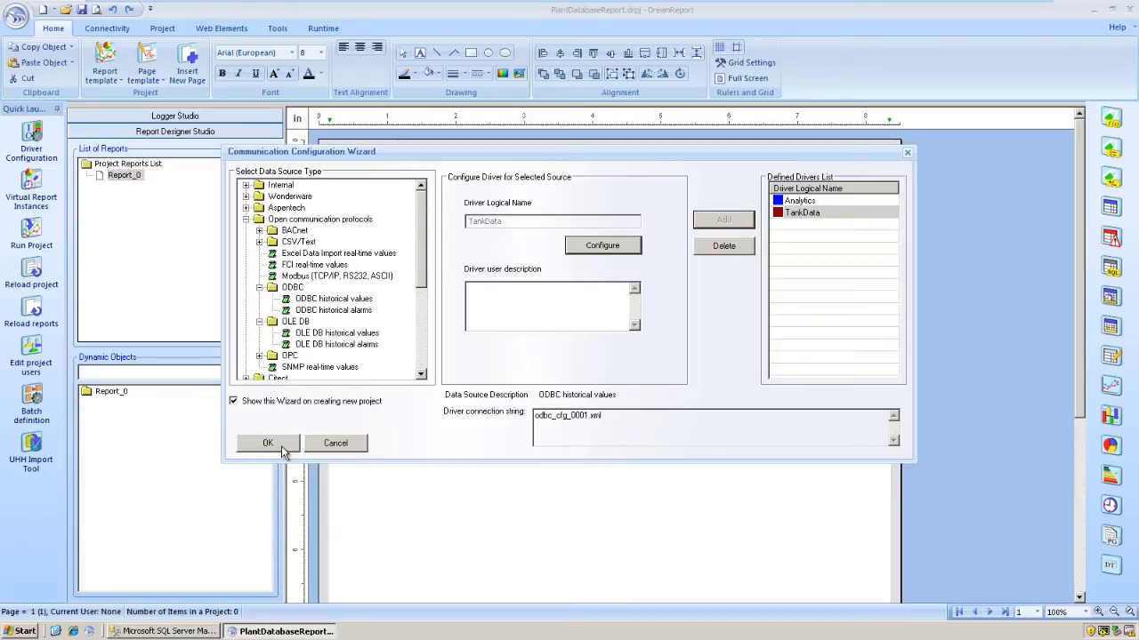
{"action": "left_click", "coordinate": [281, 446]}
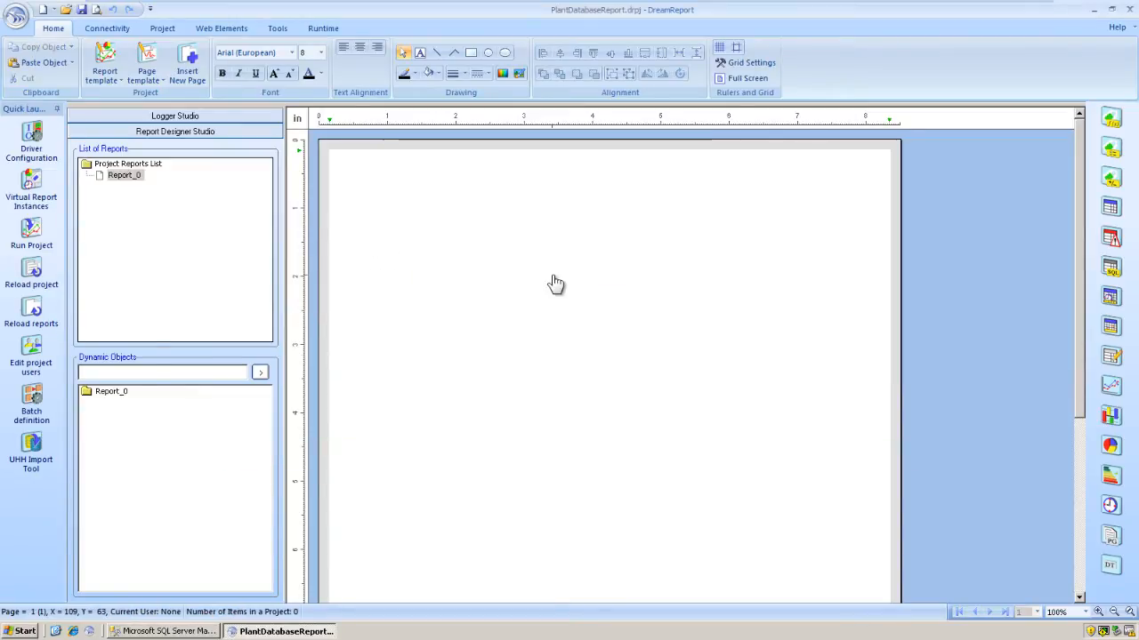
Rename Report_0 as Storage Tank Report and set its PDF file to open after generation
{"action": "left_click", "coordinate": [124, 178]}
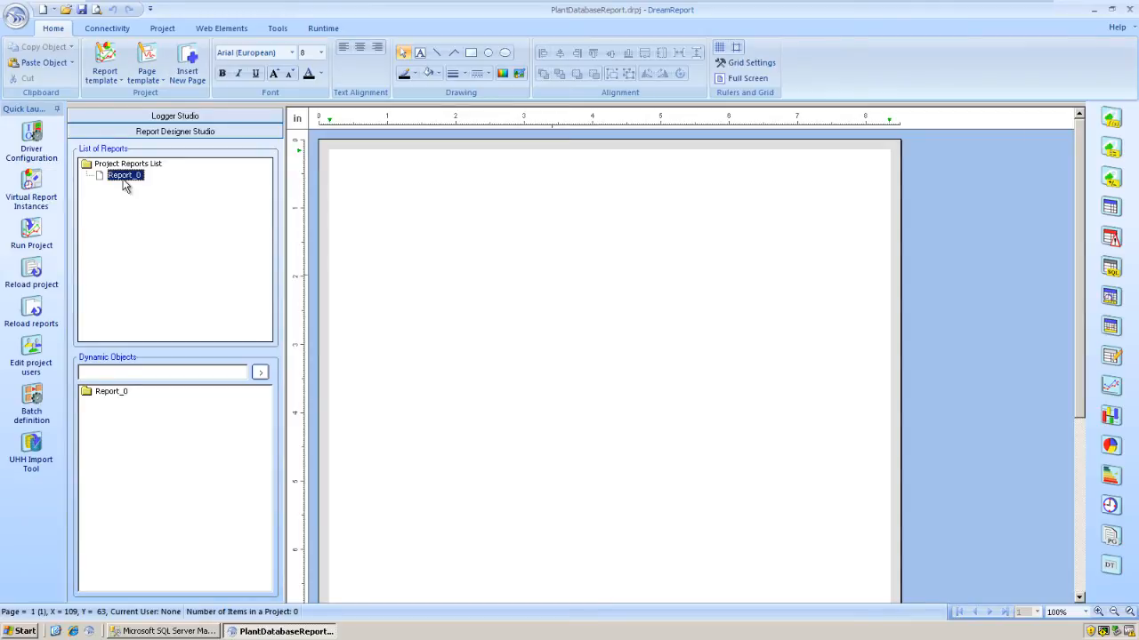
{"action": "double_click", "coordinate": [123, 182]}
{"action": "double_click", "coordinate": [553, 130]}
{"action": "type", "text": "Storage"}
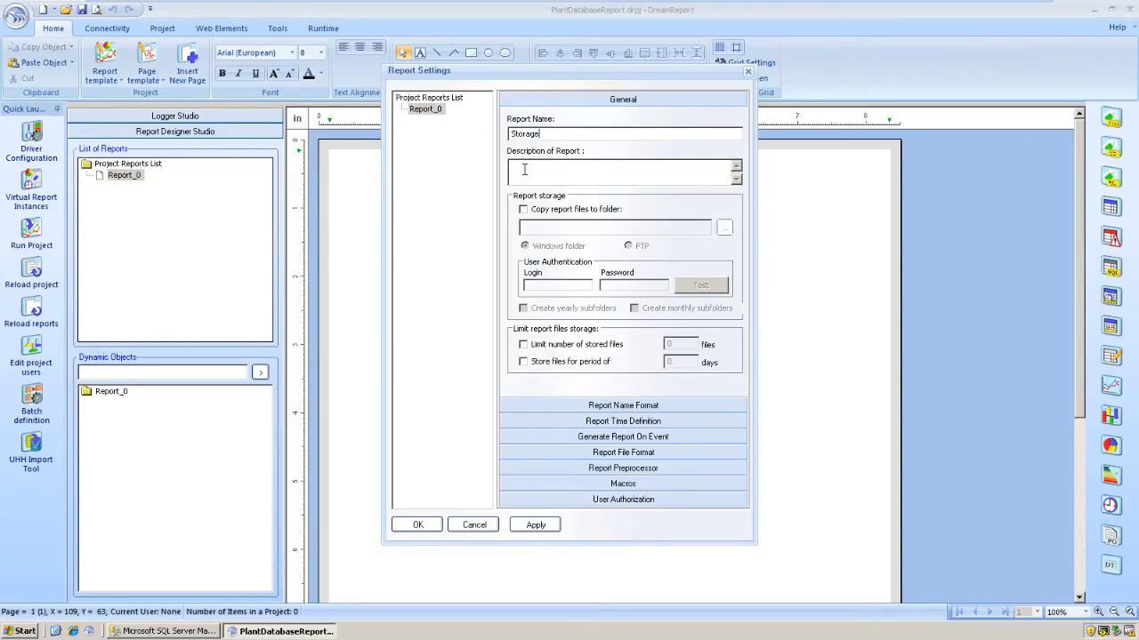
{"action": "type", "text": " Tank Report"}
{"action": "left_click", "coordinate": [597, 454]}
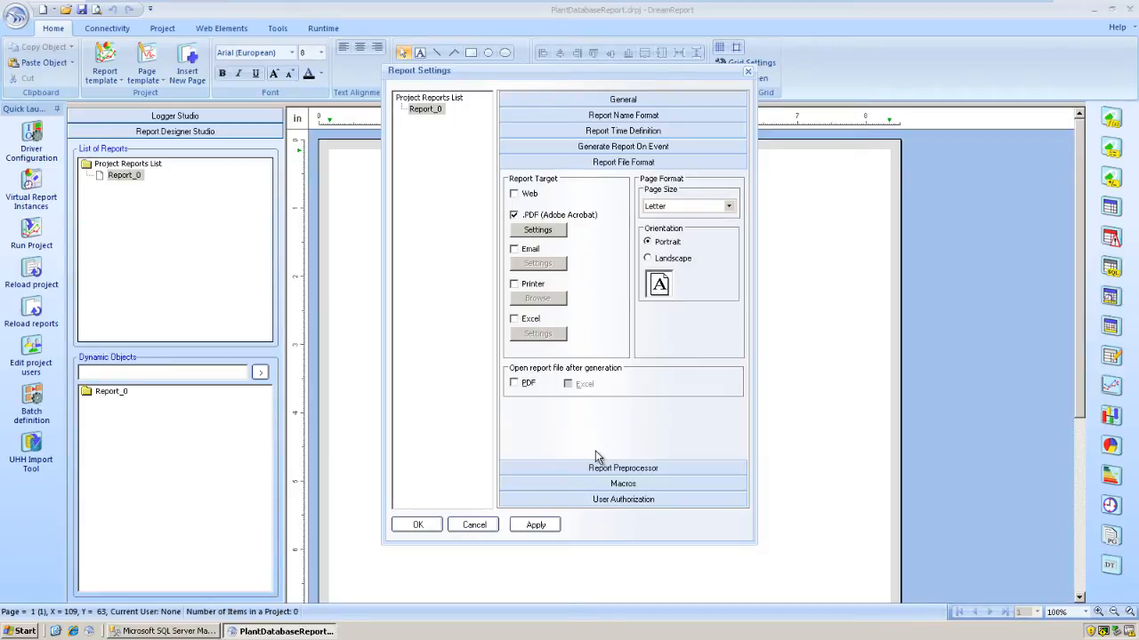
{"action": "left_click", "coordinate": [515, 384]}
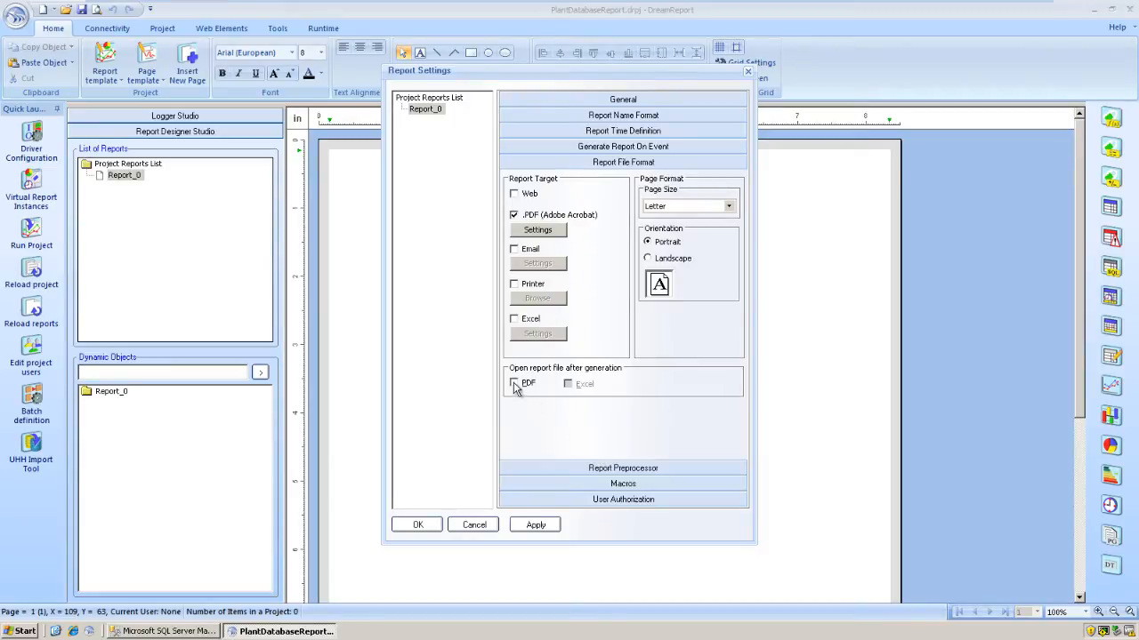
Change the report's daily execution time to 00:00:00 and save the report settings
{"action": "left_click", "coordinate": [659, 132]}
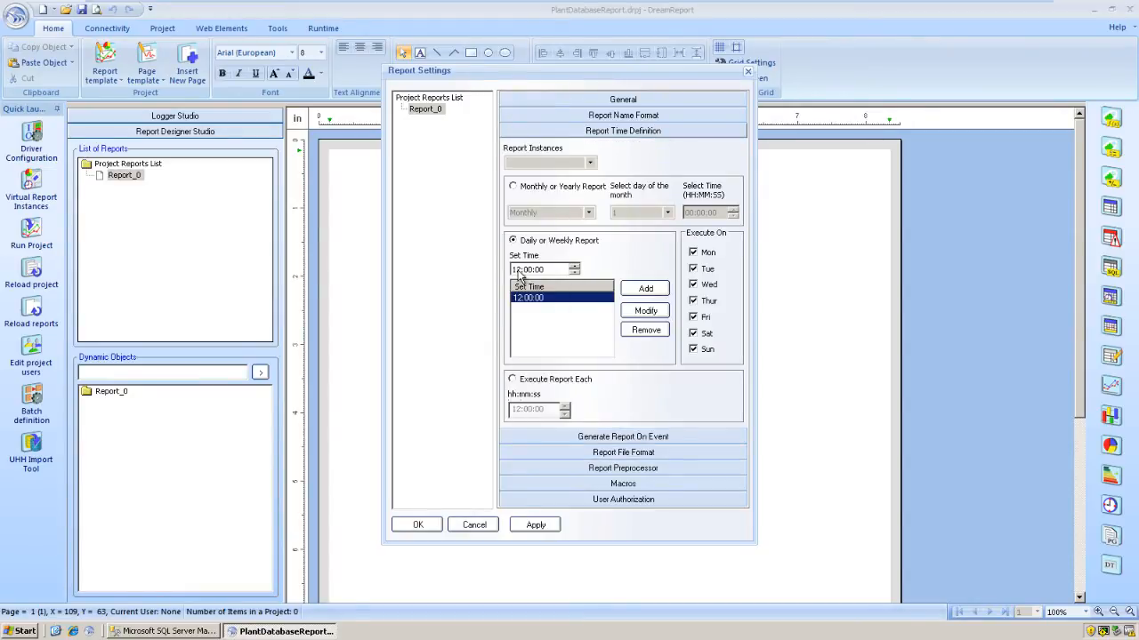
{"action": "type", "text": "00"}
{"action": "left_click", "coordinate": [663, 313]}
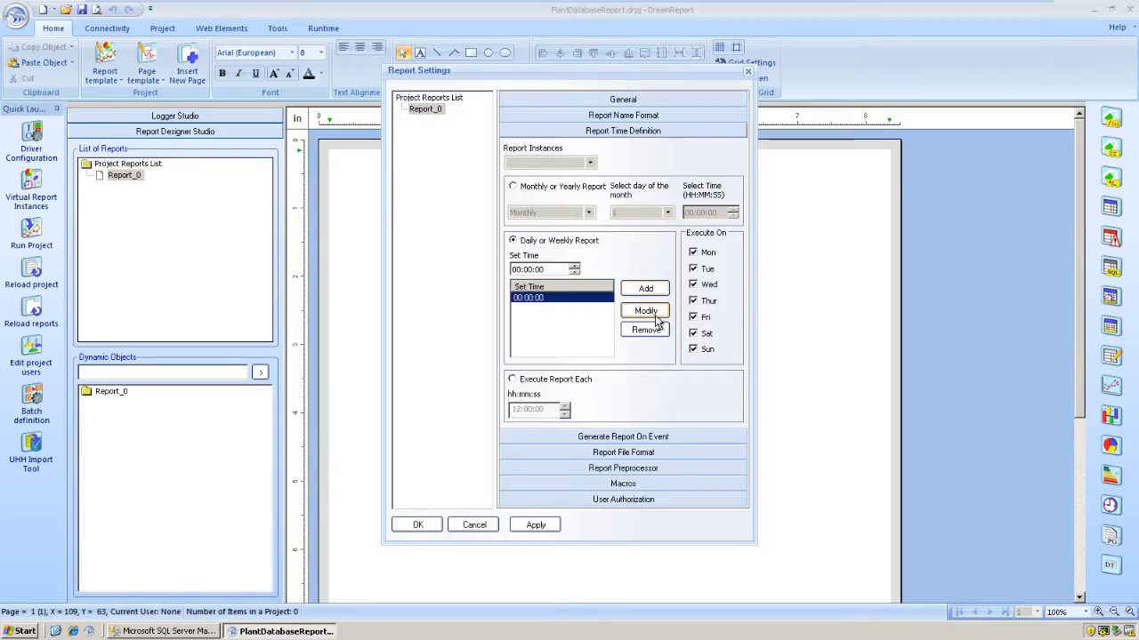
{"action": "left_click", "coordinate": [418, 525]}
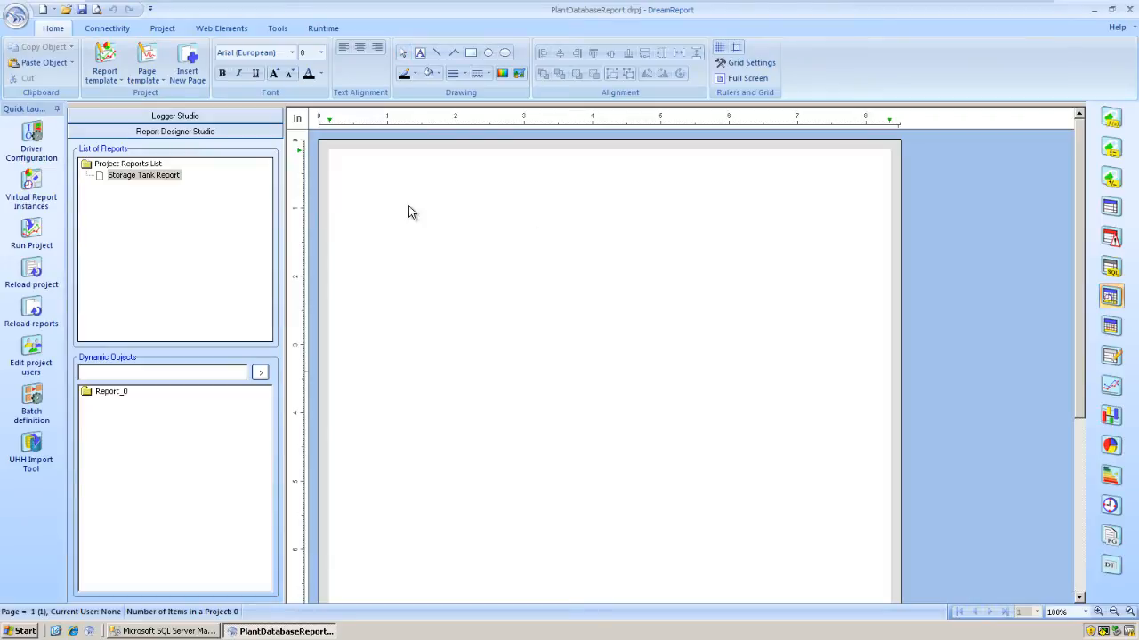
Place a Step Table about 6.8 in wide near the top of the report page and give it 4 columns
{"action": "left_click_drag", "start_coordinate": [375, 201], "coordinate": [841, 226]}
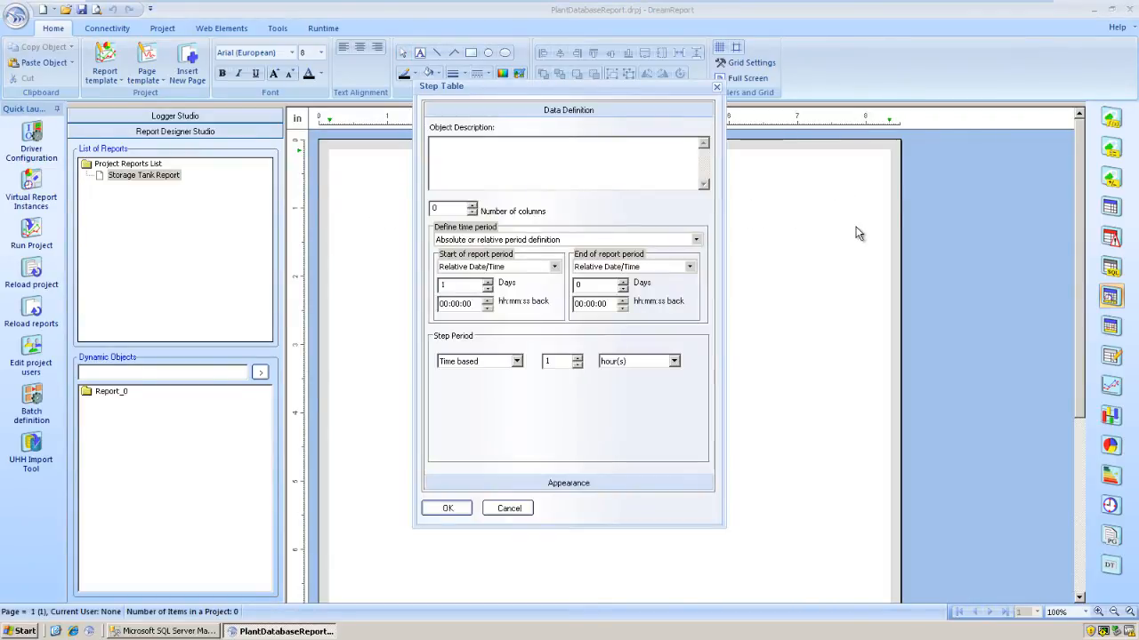
{"action": "double_click", "coordinate": [432, 206]}
{"action": "type", "text": "4"}
Set the step table's time period to a Fixed Period of the current 1 day, with a time-based step of 1 hour
{"action": "left_click", "coordinate": [571, 240]}
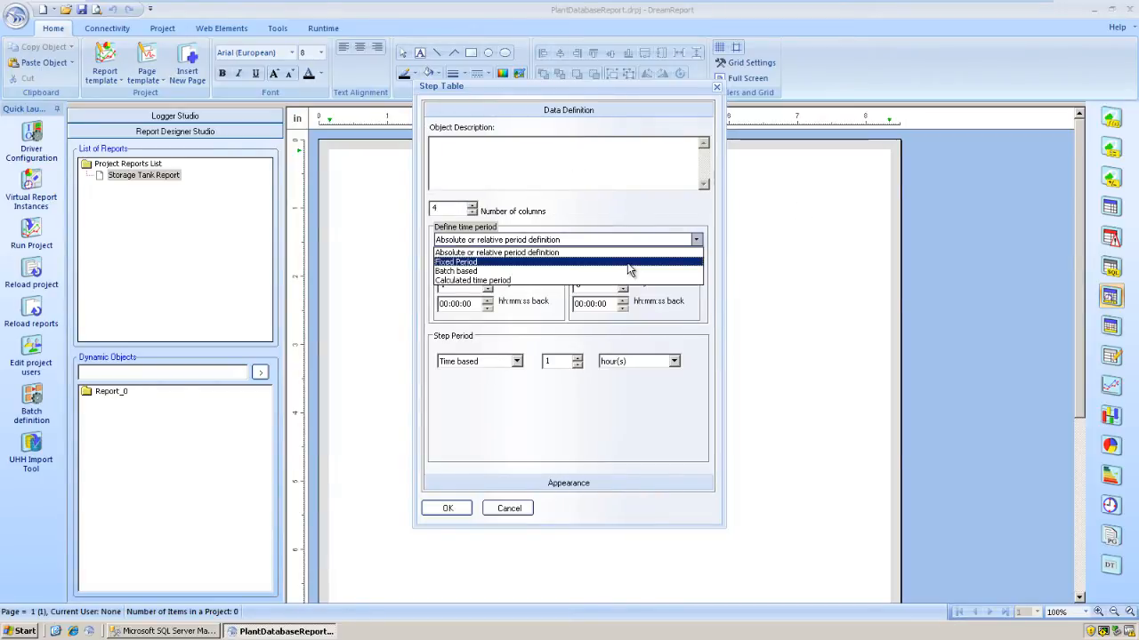
{"action": "left_click", "coordinate": [628, 262]}
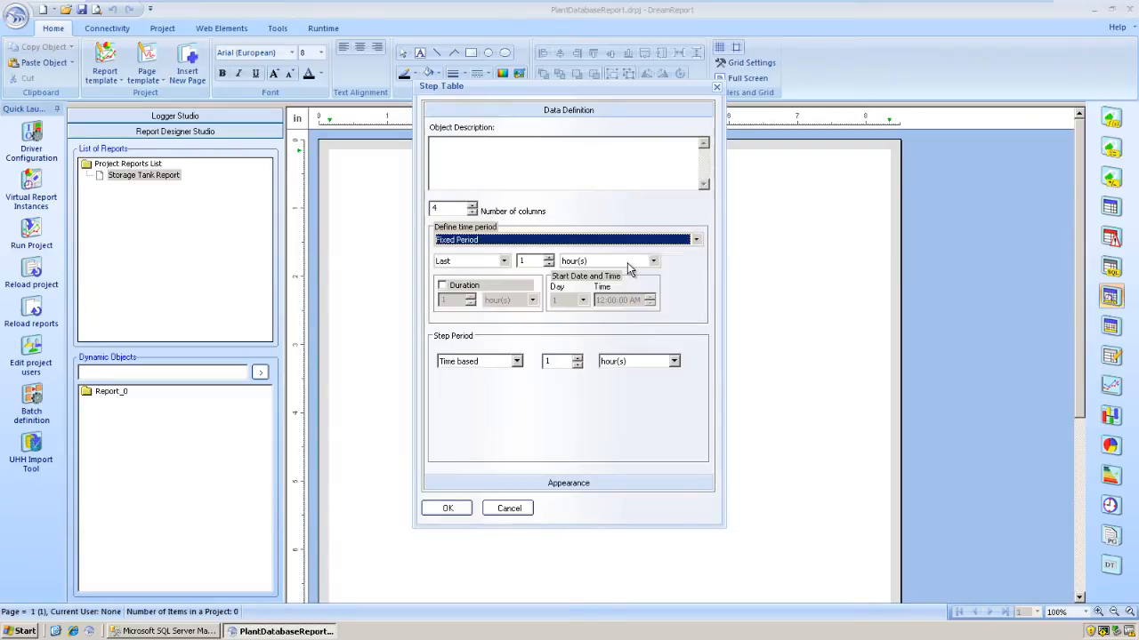
{"action": "left_click", "coordinate": [504, 261]}
{"action": "left_click", "coordinate": [481, 283]}
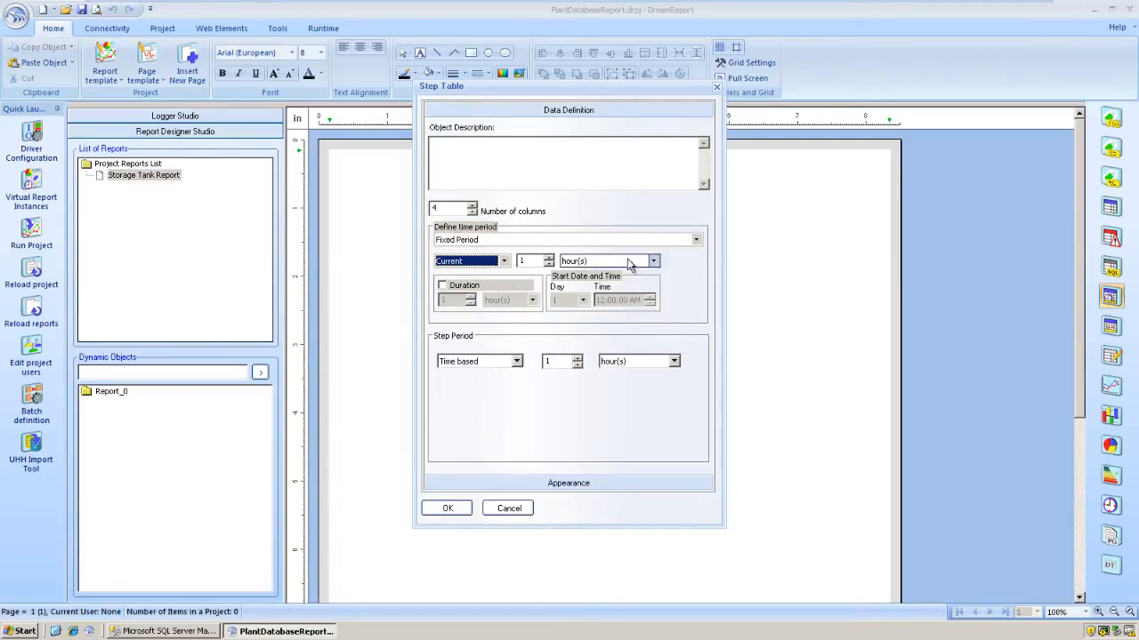
{"action": "left_click", "coordinate": [653, 261]}
{"action": "left_click", "coordinate": [605, 292]}
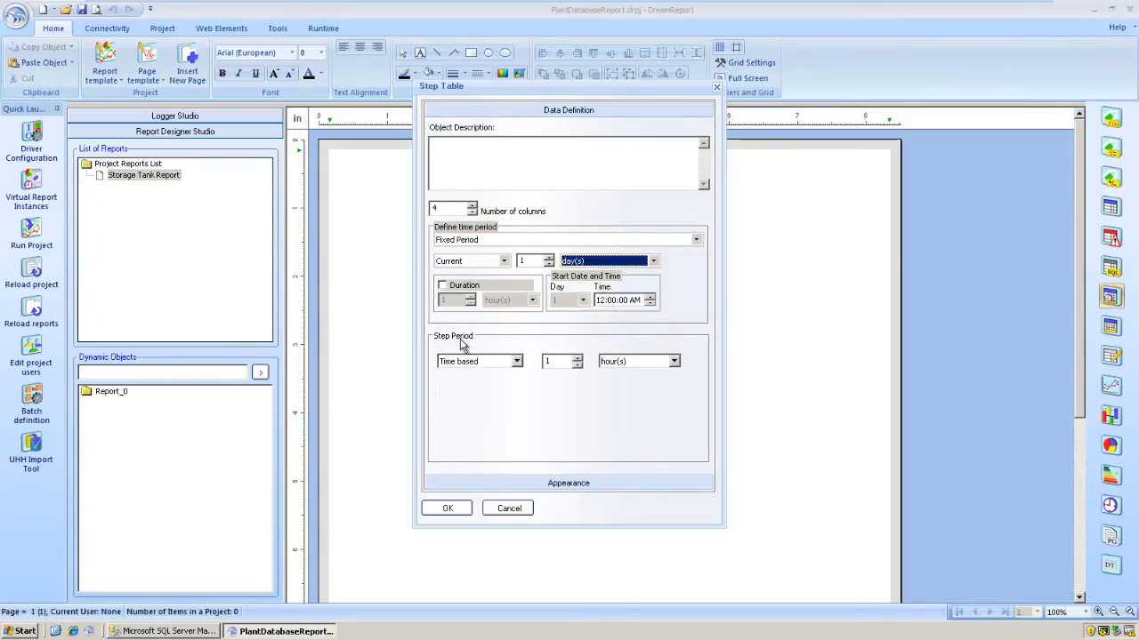
{"action": "left_click", "coordinate": [475, 361]}
{"action": "left_click", "coordinate": [476, 361]}
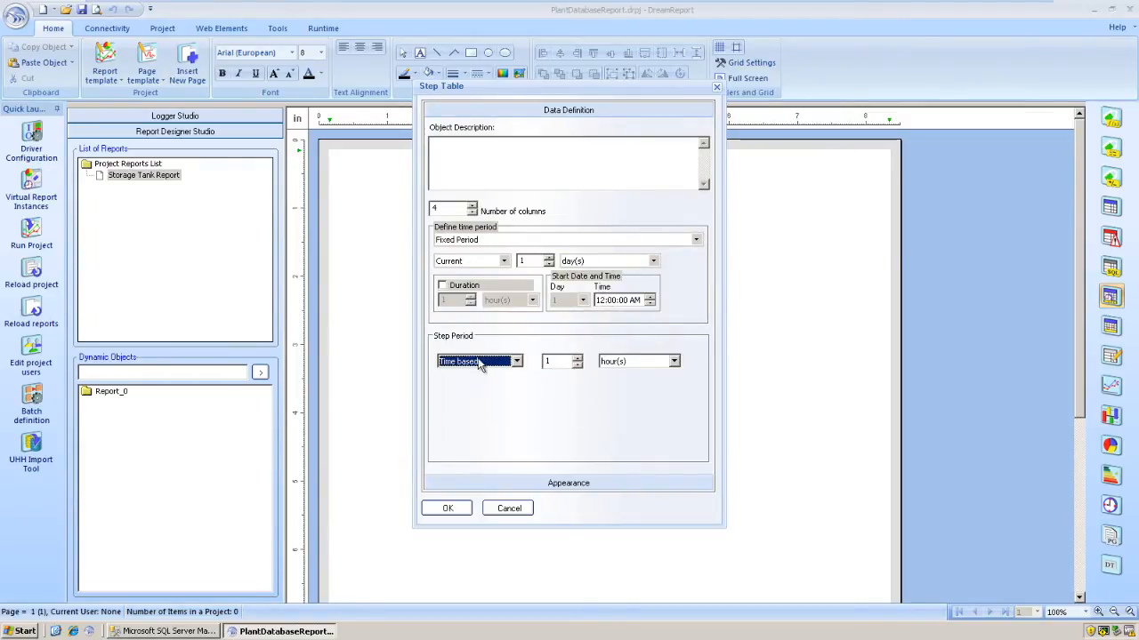
{"action": "left_click", "coordinate": [612, 362]}
{"action": "left_click", "coordinate": [612, 362]}
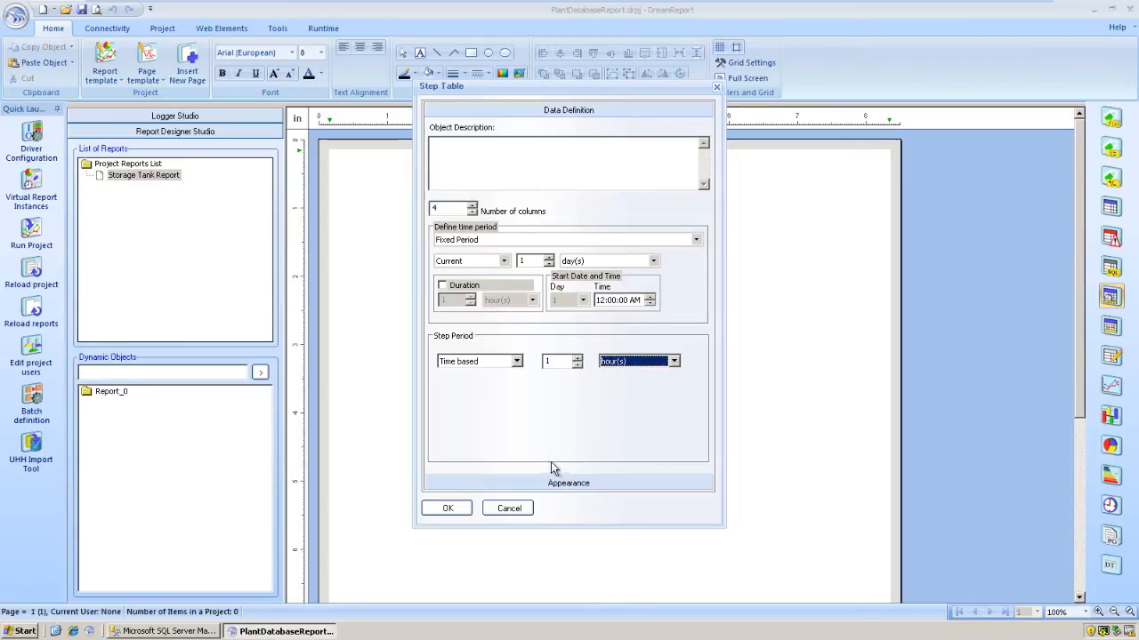
Name the table "Today - Hourly Summary" and display the table name
{"action": "left_click", "coordinate": [542, 482]}
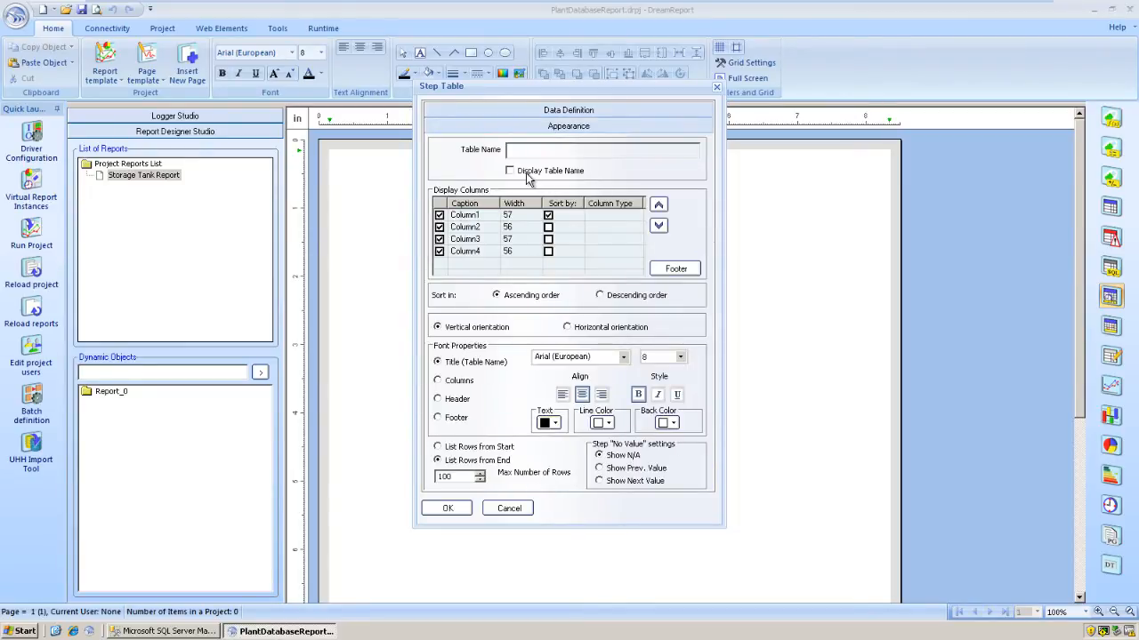
{"action": "left_click", "coordinate": [525, 173]}
{"action": "type", "text": "Today"}
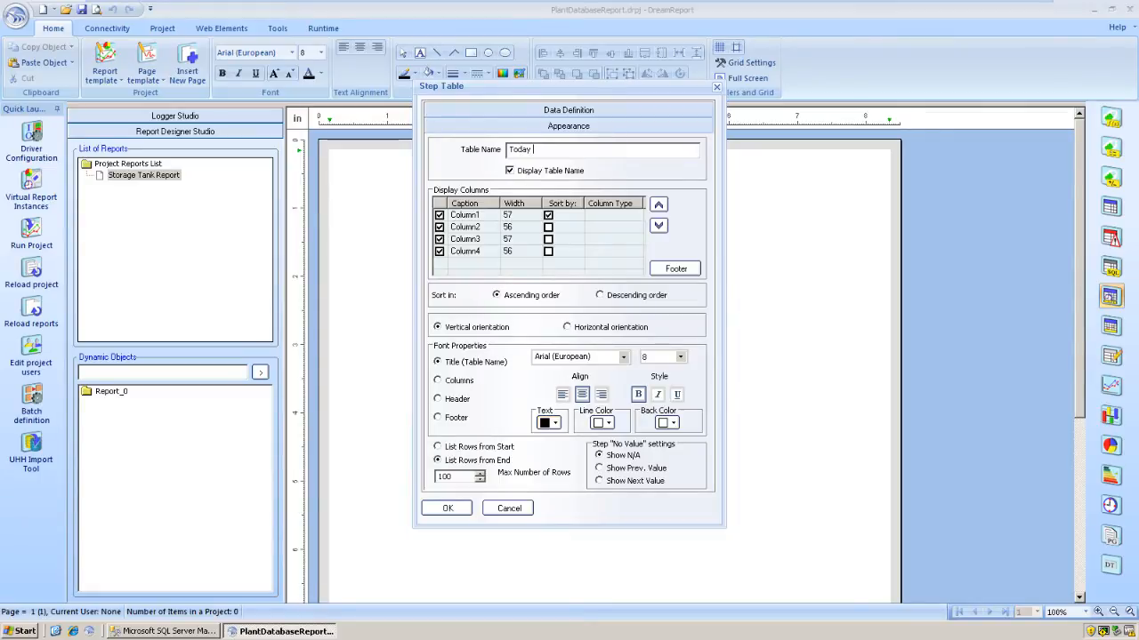
{"action": "type", "text": " - Hourly Summary"}
Change the first column's caption to Time
{"action": "left_click", "coordinate": [476, 215]}
{"action": "left_click", "coordinate": [476, 215]}
{"action": "double_click", "coordinate": [475, 215]}
{"action": "type", "text": "T"}
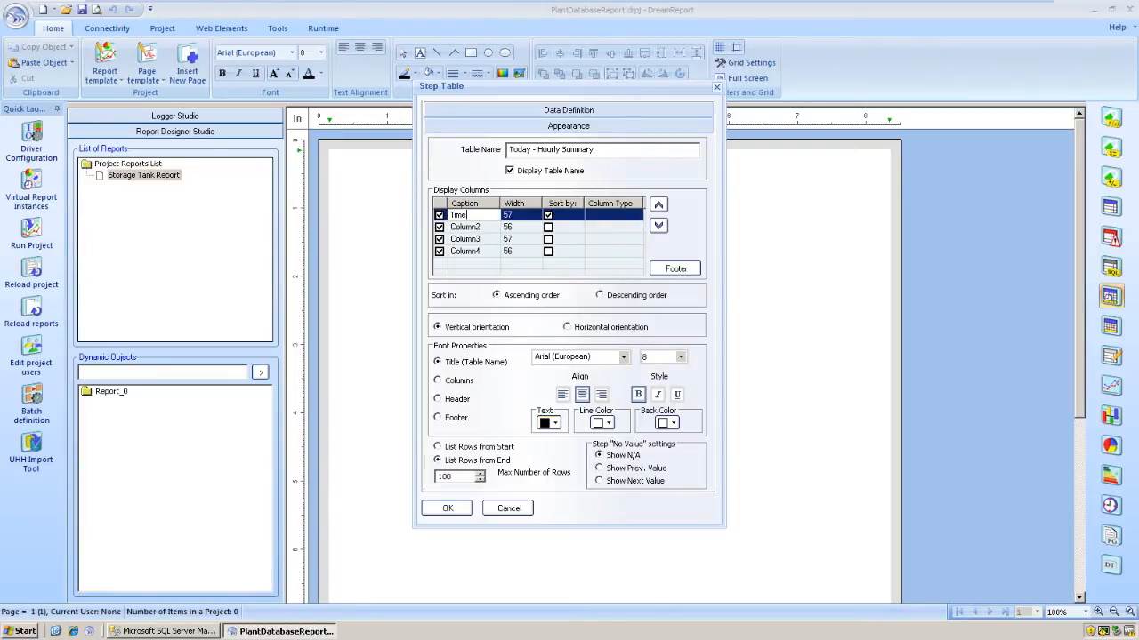
{"action": "type", "text": "ime"}
Set the Time column's type to Step start time, using the Custom Time Format with the Time appearance
{"action": "left_click", "coordinate": [635, 214]}
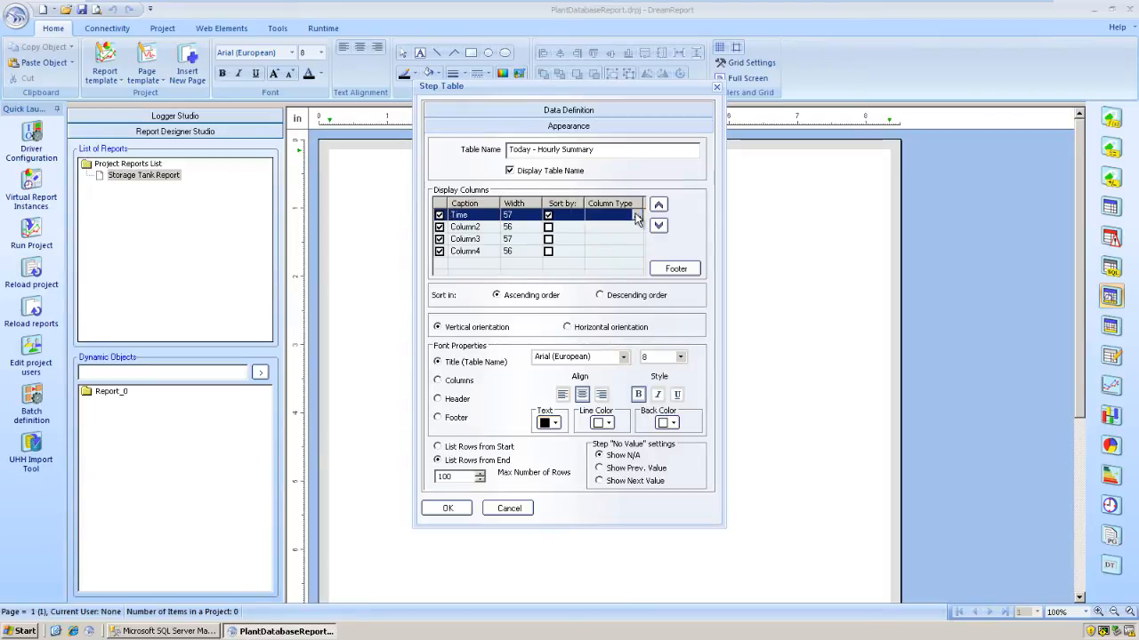
{"action": "left_click", "coordinate": [639, 214]}
{"action": "left_click", "coordinate": [676, 251]}
{"action": "left_click", "coordinate": [701, 177]}
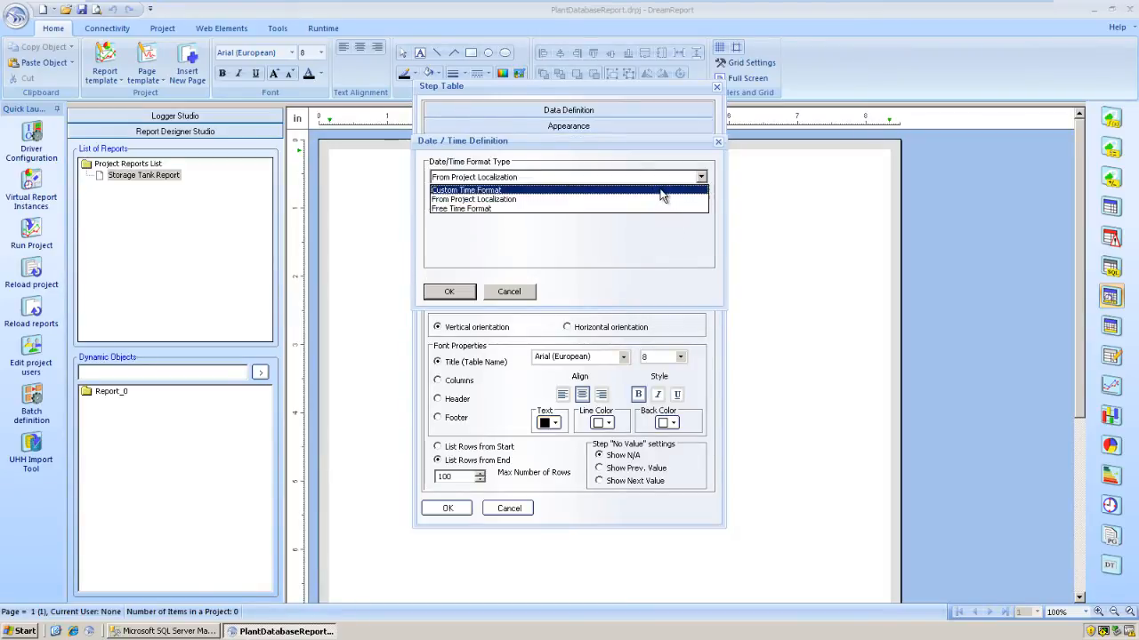
{"action": "left_click", "coordinate": [663, 195]}
{"action": "left_click", "coordinate": [551, 212]}
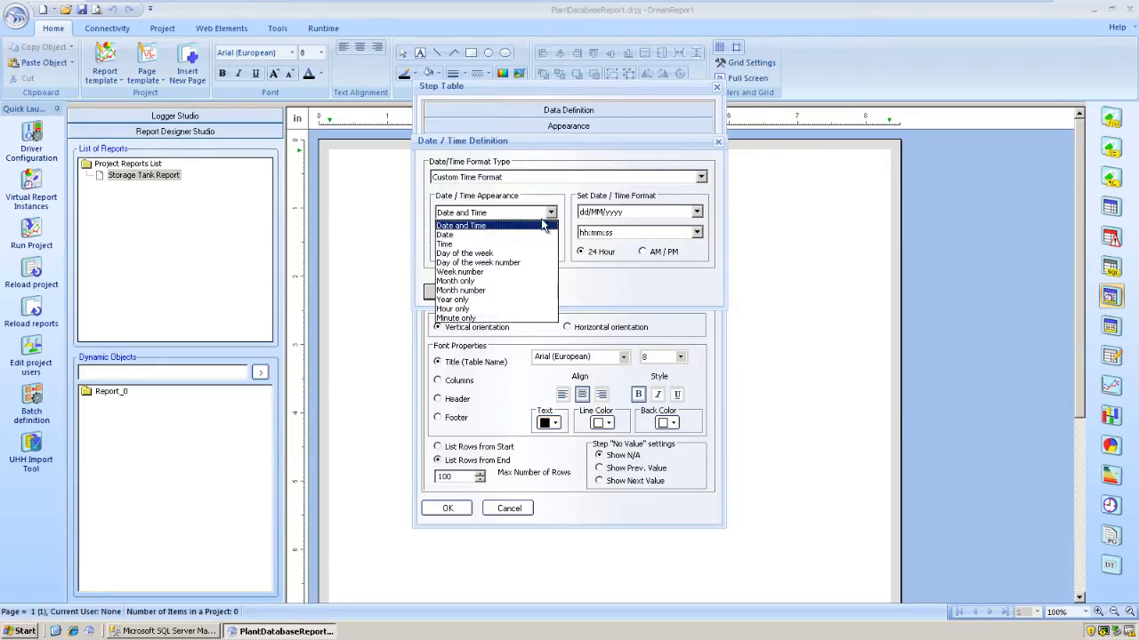
{"action": "left_click", "coordinate": [504, 242]}
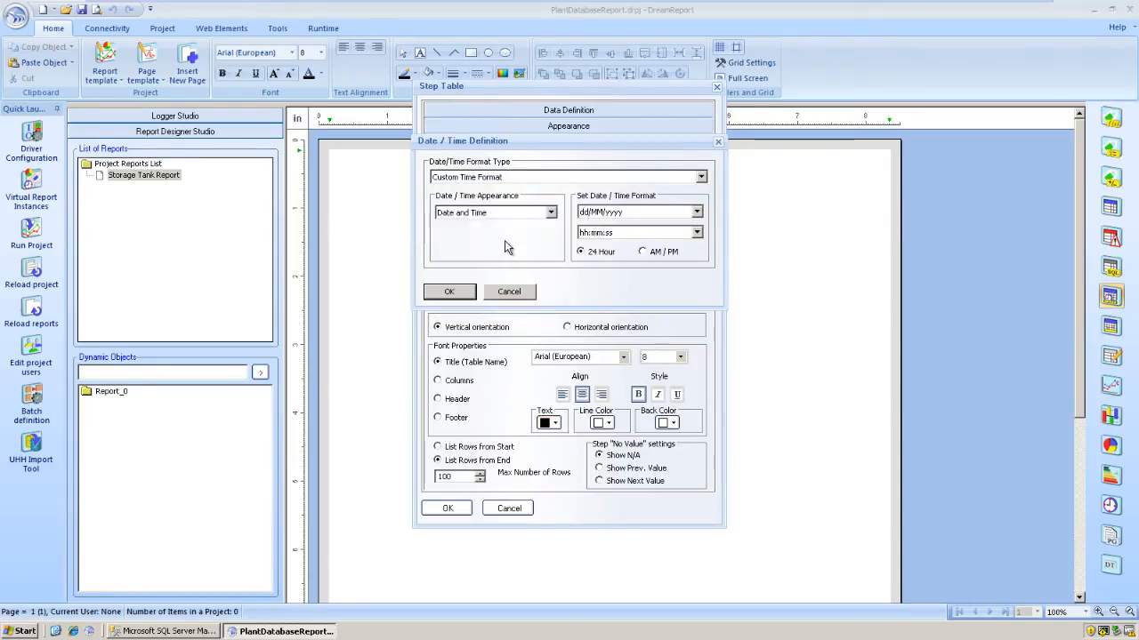
{"action": "left_click", "coordinate": [448, 294]}
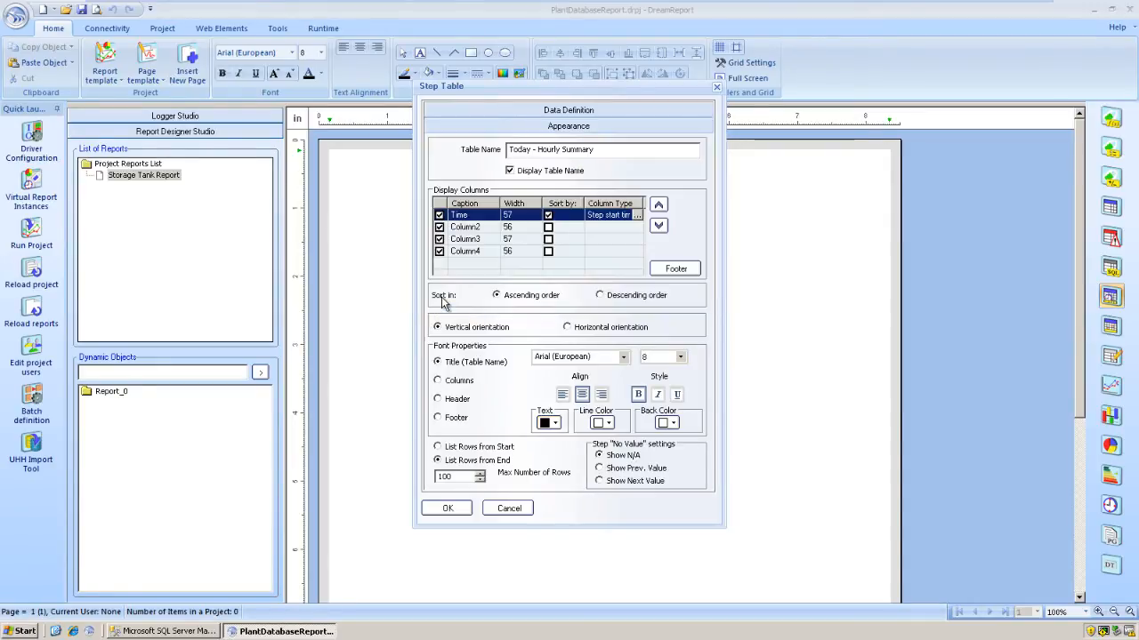
Change the second column's caption to Avg Level
{"action": "left_click", "coordinate": [473, 230]}
{"action": "left_click", "coordinate": [472, 228]}
{"action": "type", "text": "Avg Level"}
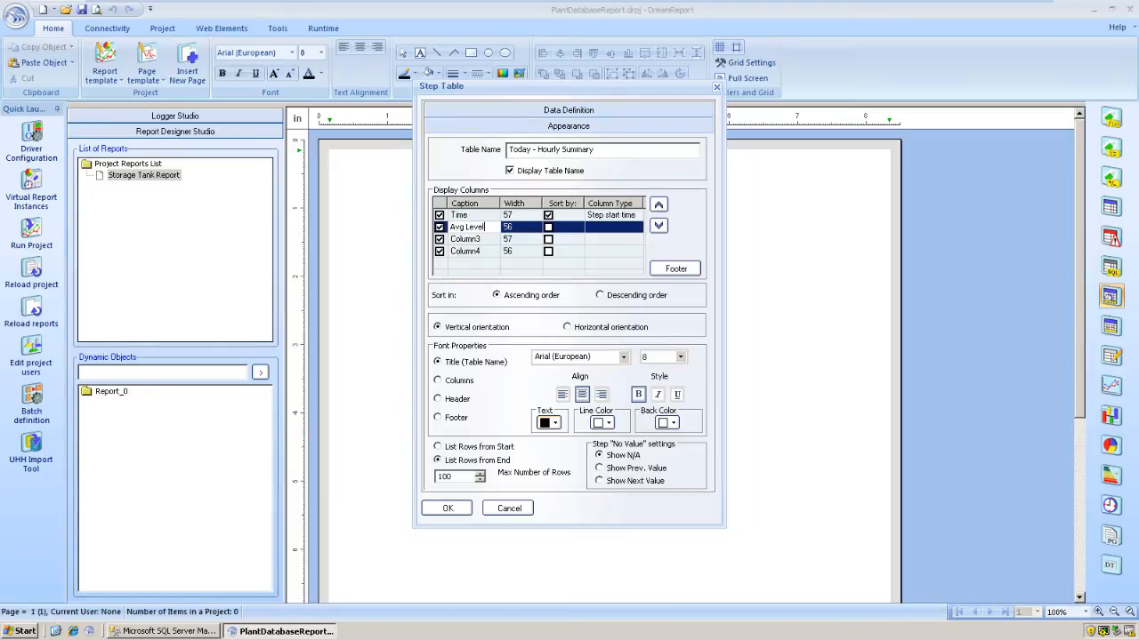
{"action": "left_click", "coordinate": [473, 231]}
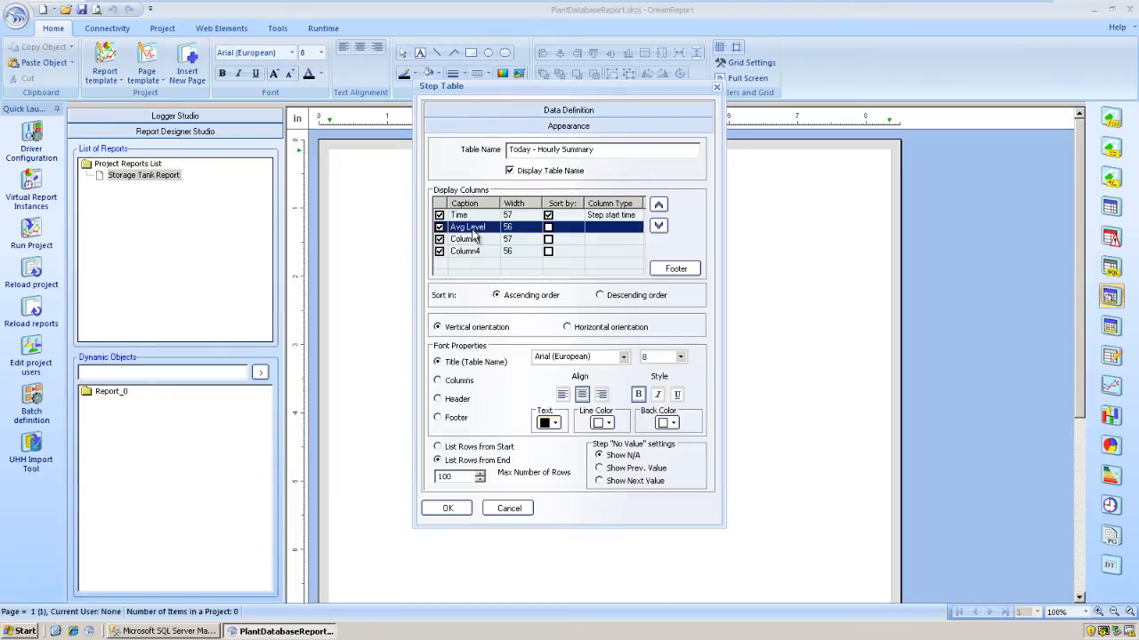
Make Avg Level a Step data column with object avgLevel, reading Tank1_Level from the TankData external history server
{"action": "left_click", "coordinate": [639, 228]}
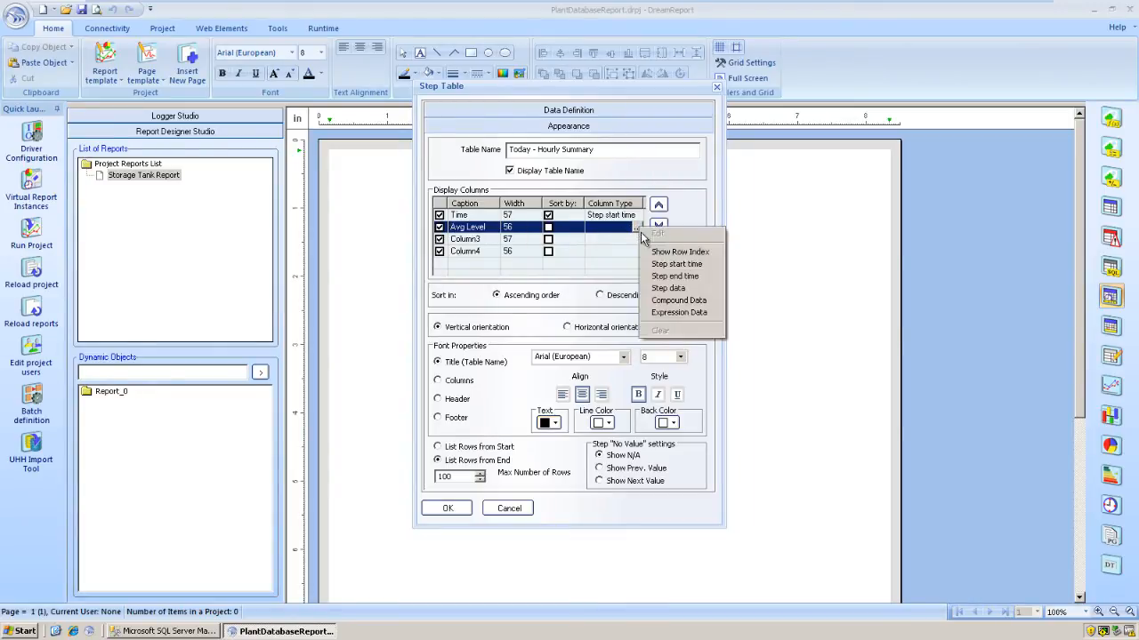
{"action": "left_click", "coordinate": [663, 288]}
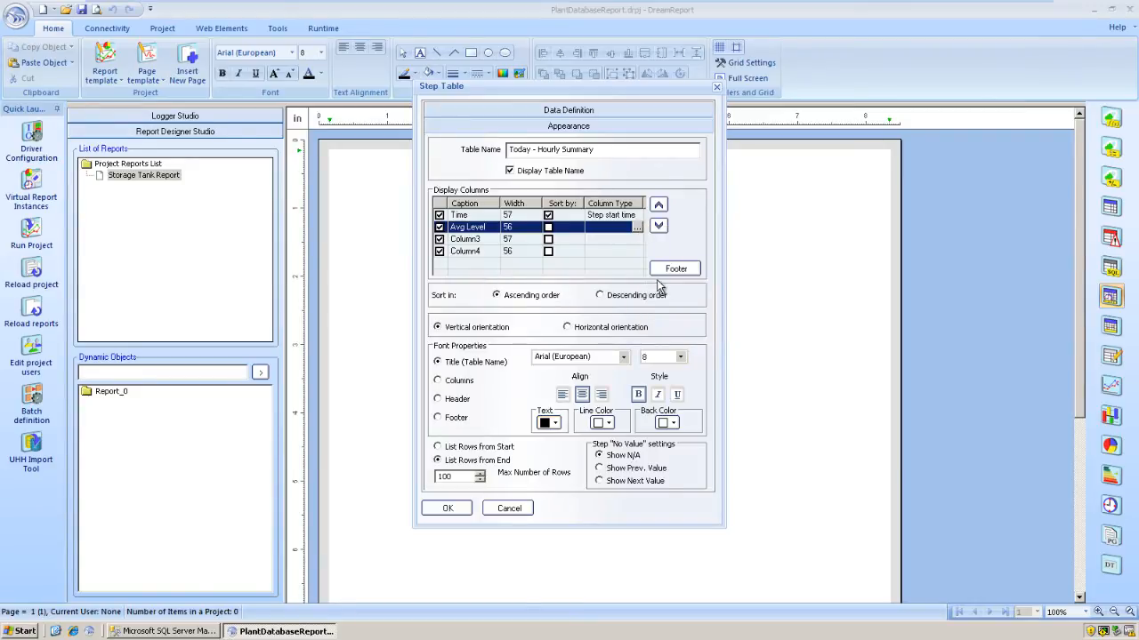
{"action": "type", "text": "avgLevel"}
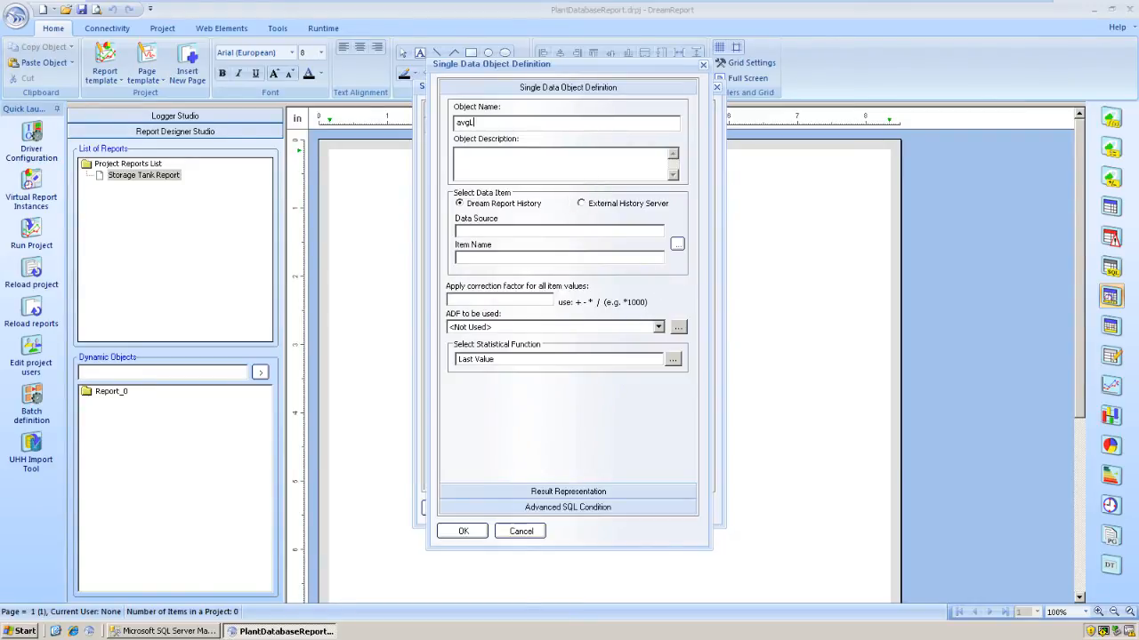
{"action": "left_click", "coordinate": [642, 205]}
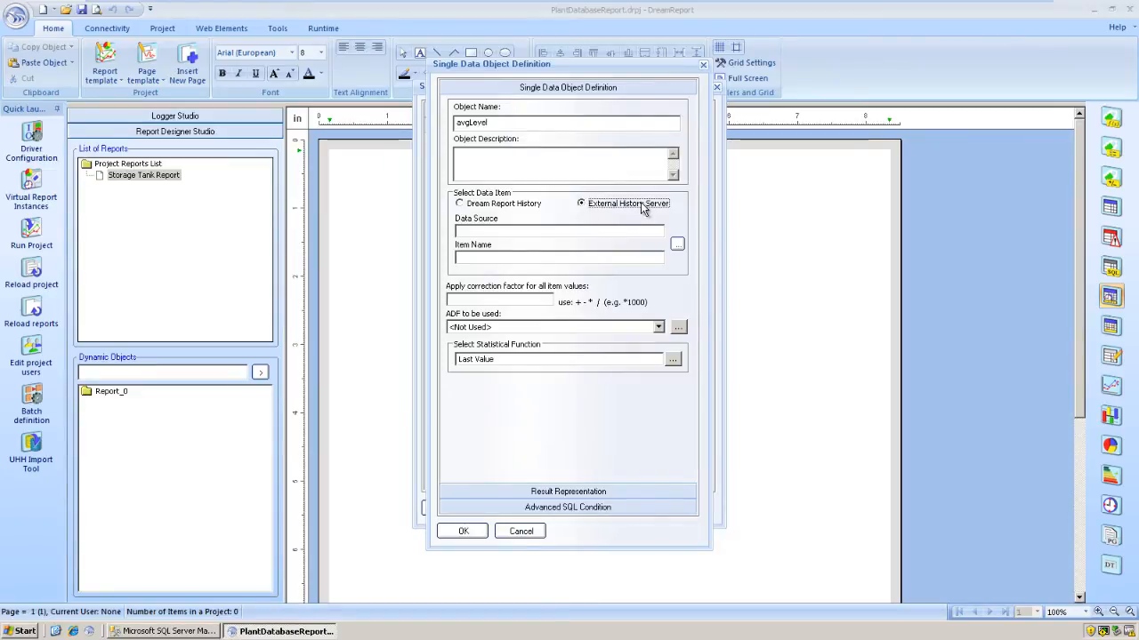
{"action": "left_click", "coordinate": [677, 243]}
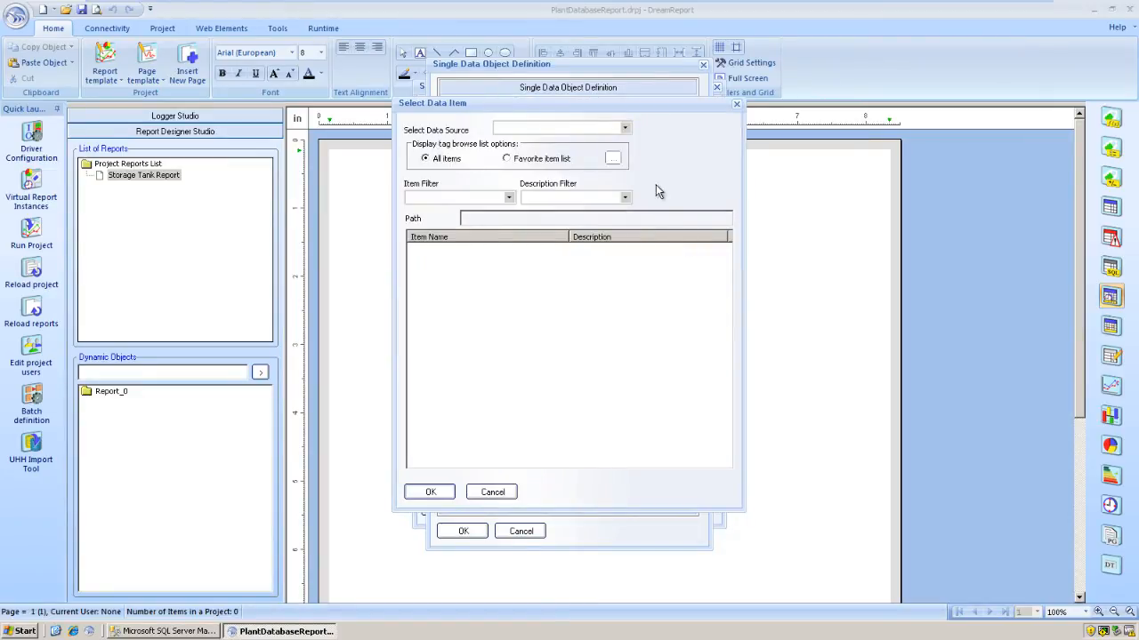
{"action": "left_click", "coordinate": [625, 129]}
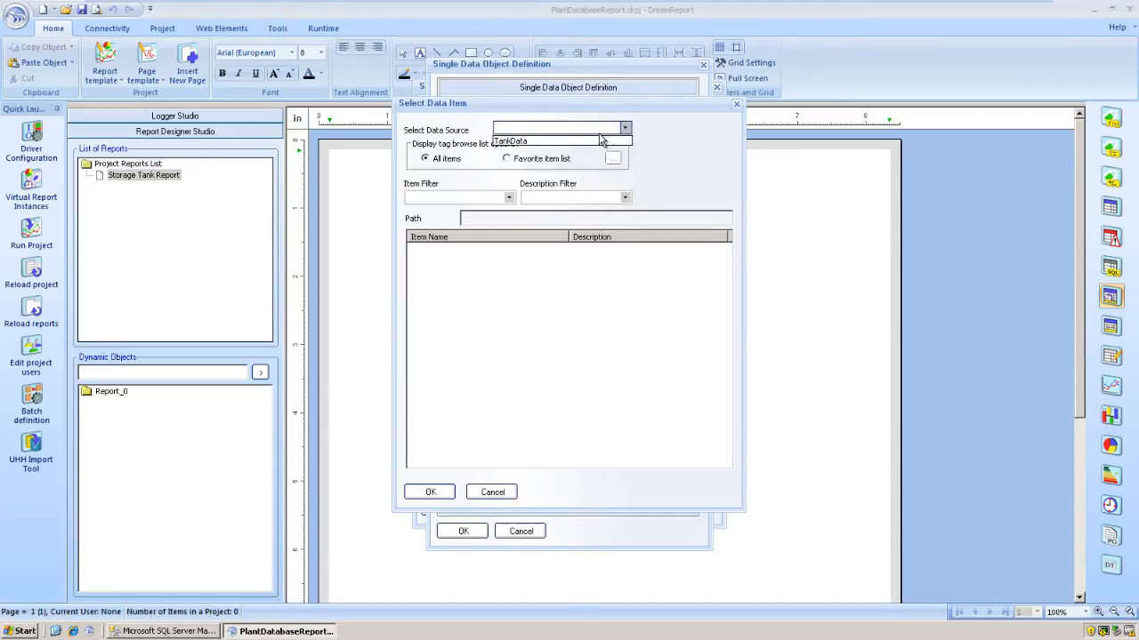
{"action": "left_click", "coordinate": [594, 143]}
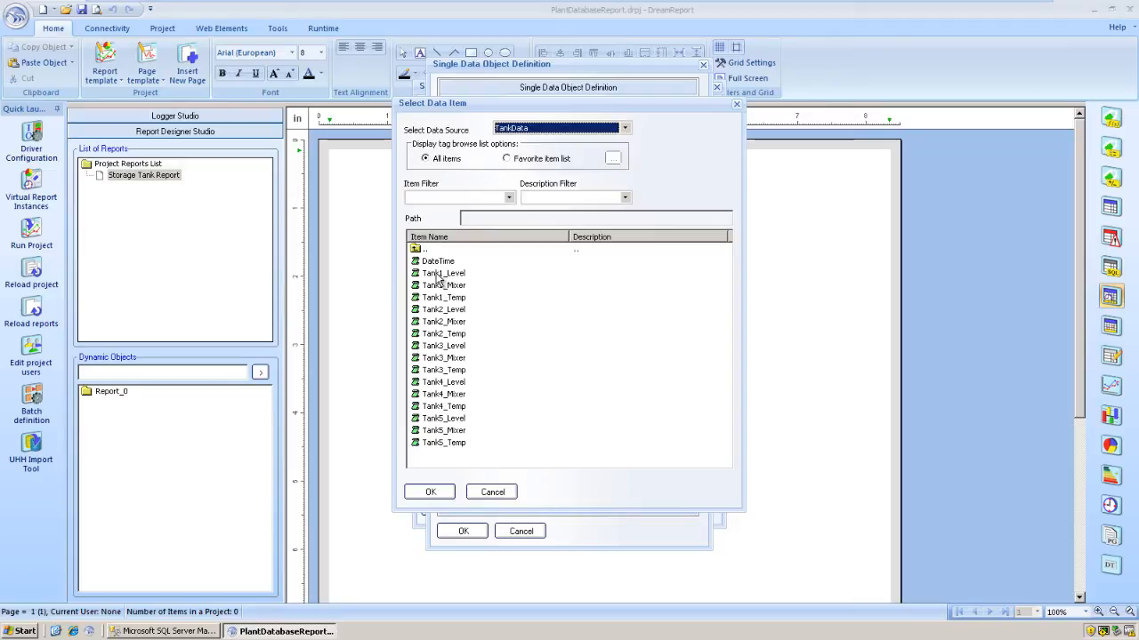
{"action": "double_click", "coordinate": [438, 274]}
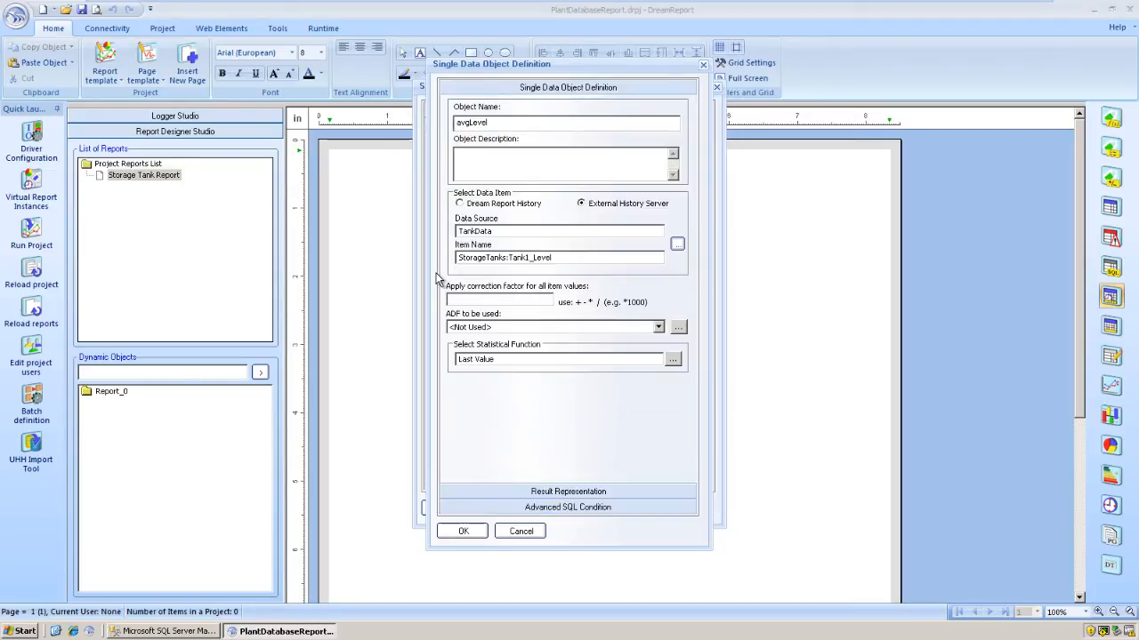
Set the avgLevel object's statistical function to Average and save its definition
{"action": "left_click", "coordinate": [673, 361]}
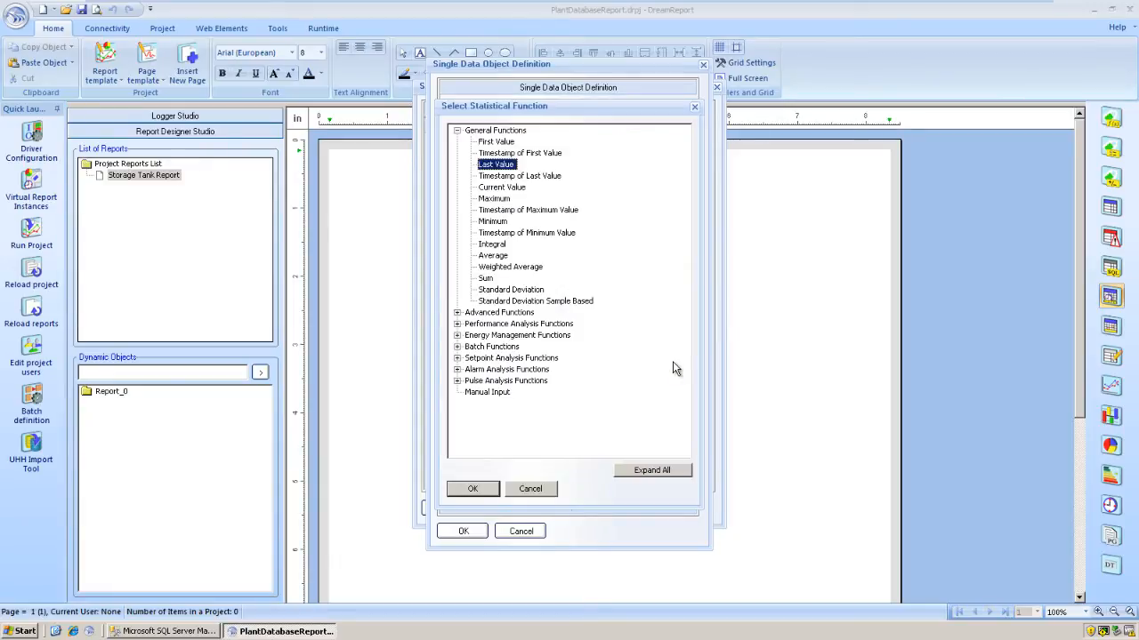
{"action": "left_click", "coordinate": [504, 257]}
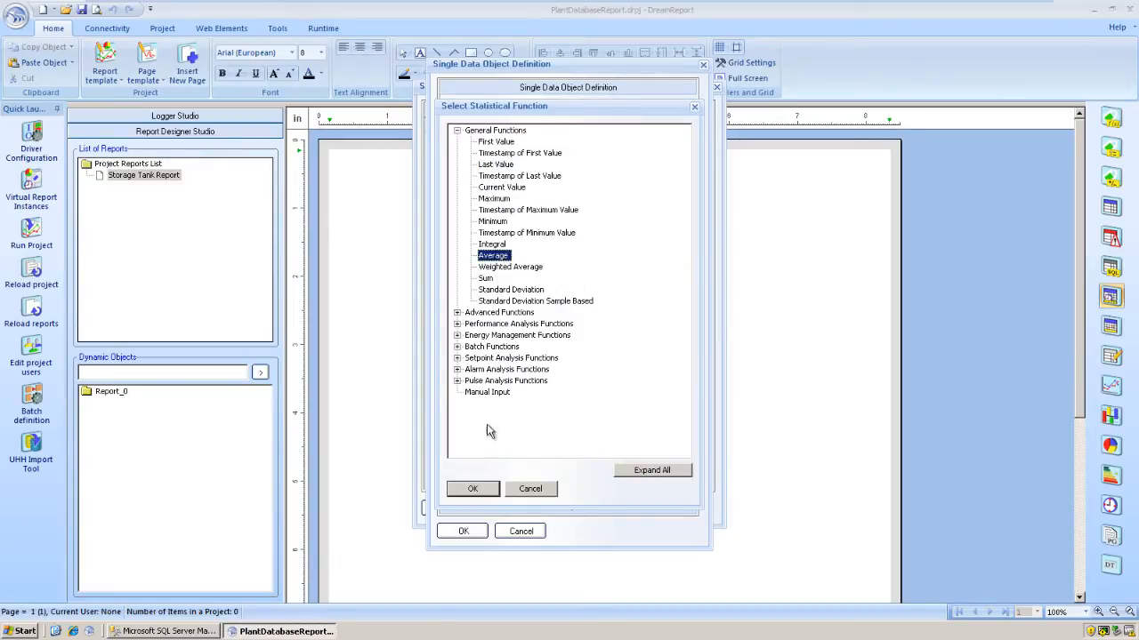
{"action": "left_click", "coordinate": [470, 490]}
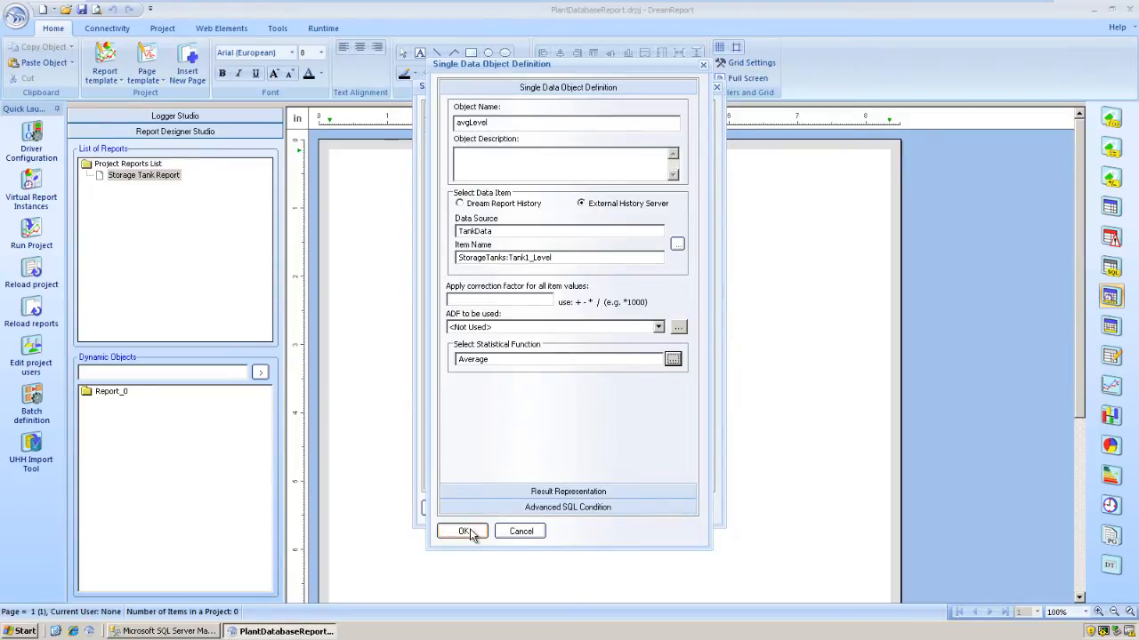
{"action": "left_click", "coordinate": [463, 531]}
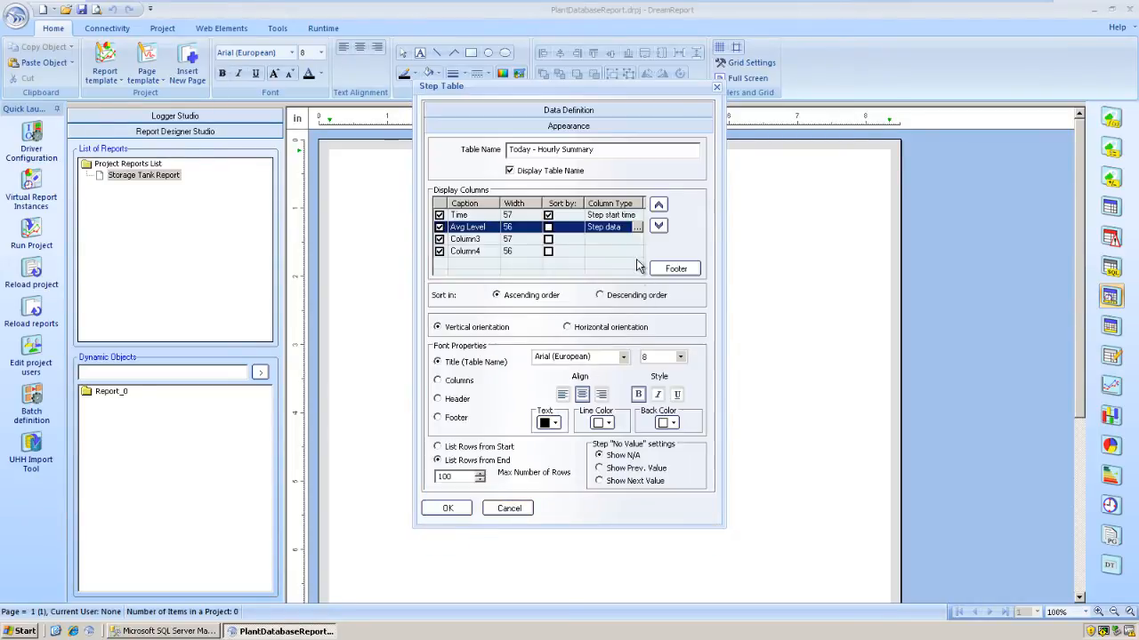
Change the third column's caption to Avg Temp
{"action": "left_click", "coordinate": [488, 243]}
{"action": "left_click", "coordinate": [472, 240]}
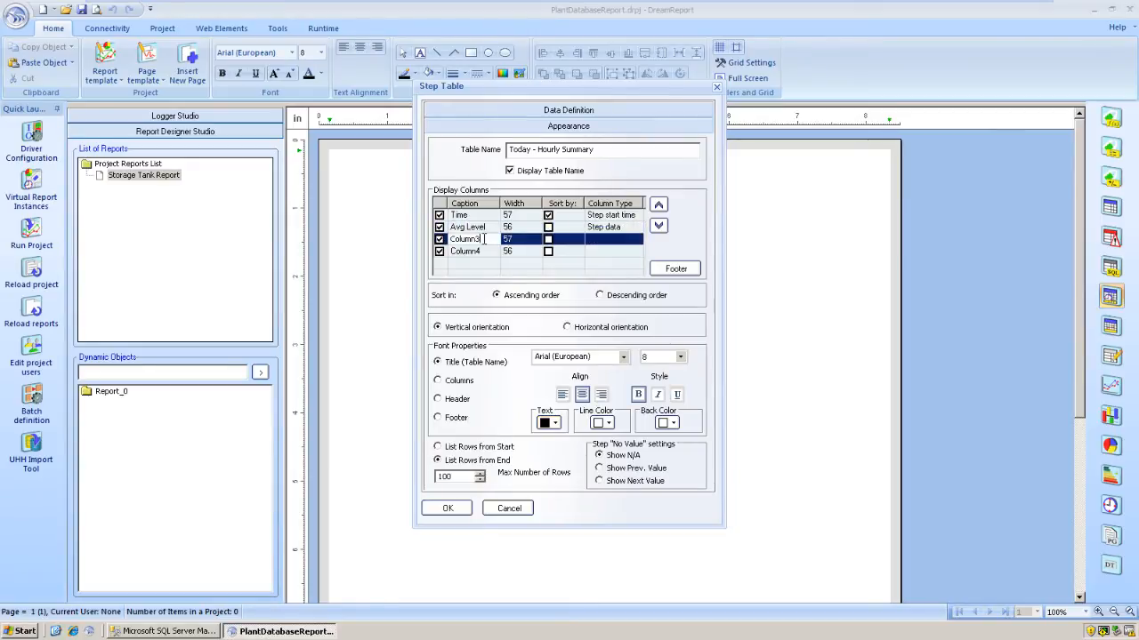
{"action": "type", "text": "A"}
Make Avg Temp a Step data column with object avgTemp, reading Tank1_Temp from TankData
{"action": "left_click", "coordinate": [649, 242]}
{"action": "left_click", "coordinate": [638, 240]}
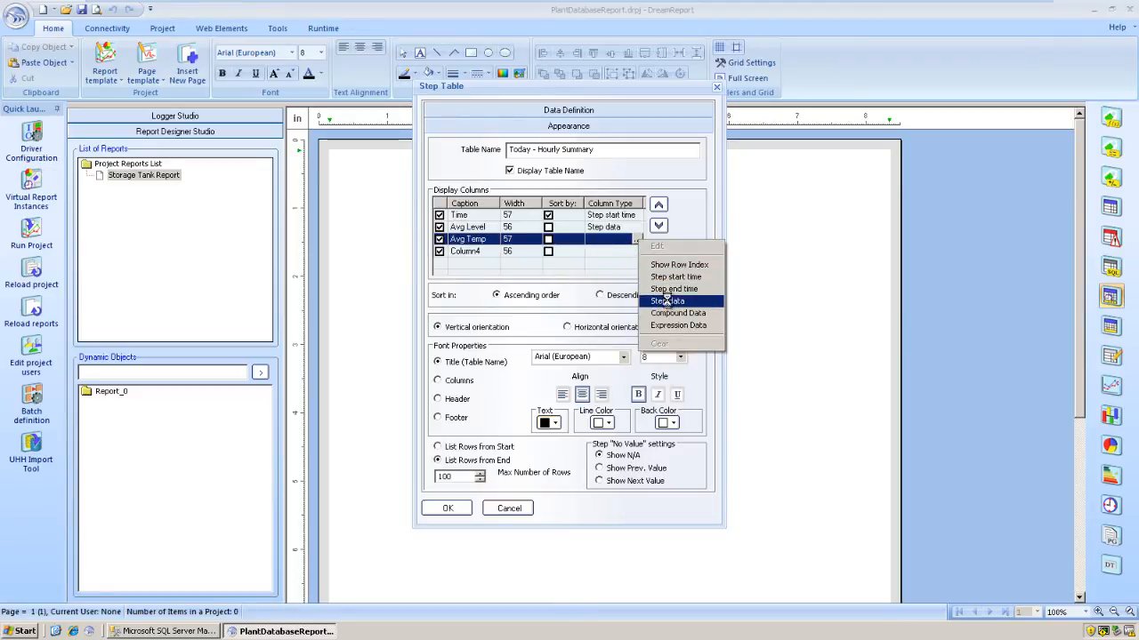
{"action": "left_click", "coordinate": [663, 300]}
{"action": "type", "text": "avgTemp"}
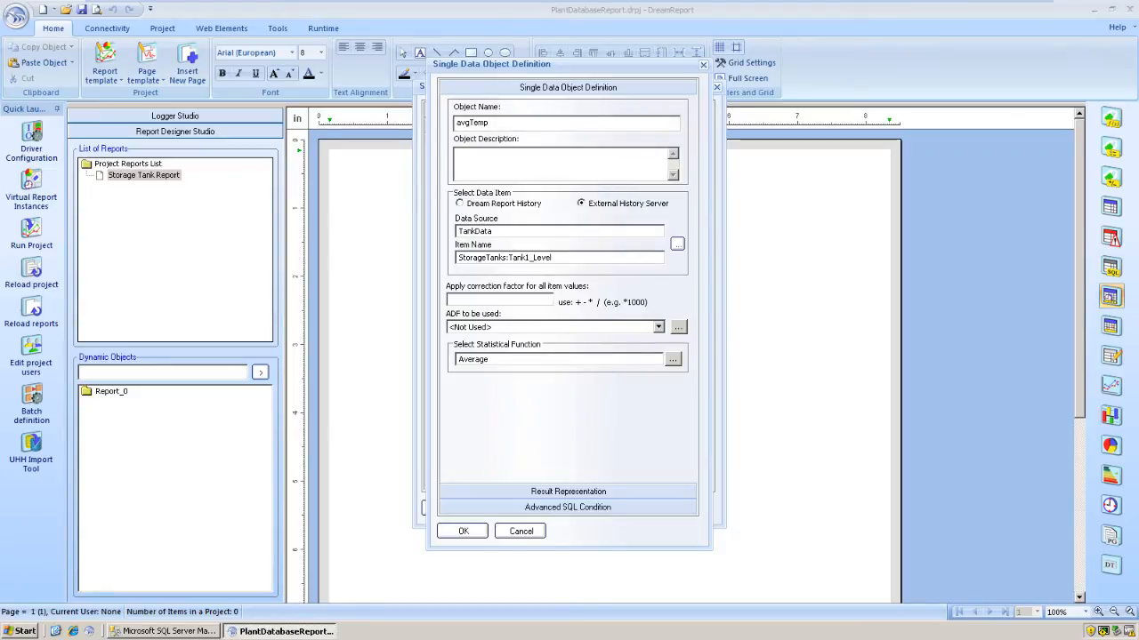
{"action": "left_click", "coordinate": [678, 244]}
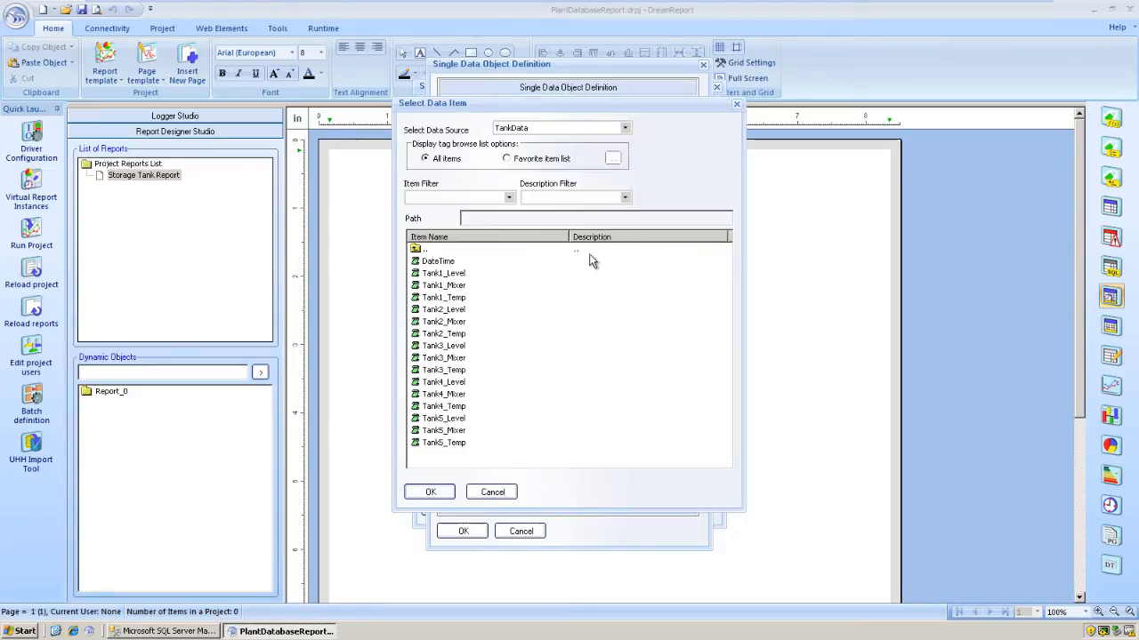
{"action": "double_click", "coordinate": [455, 296]}
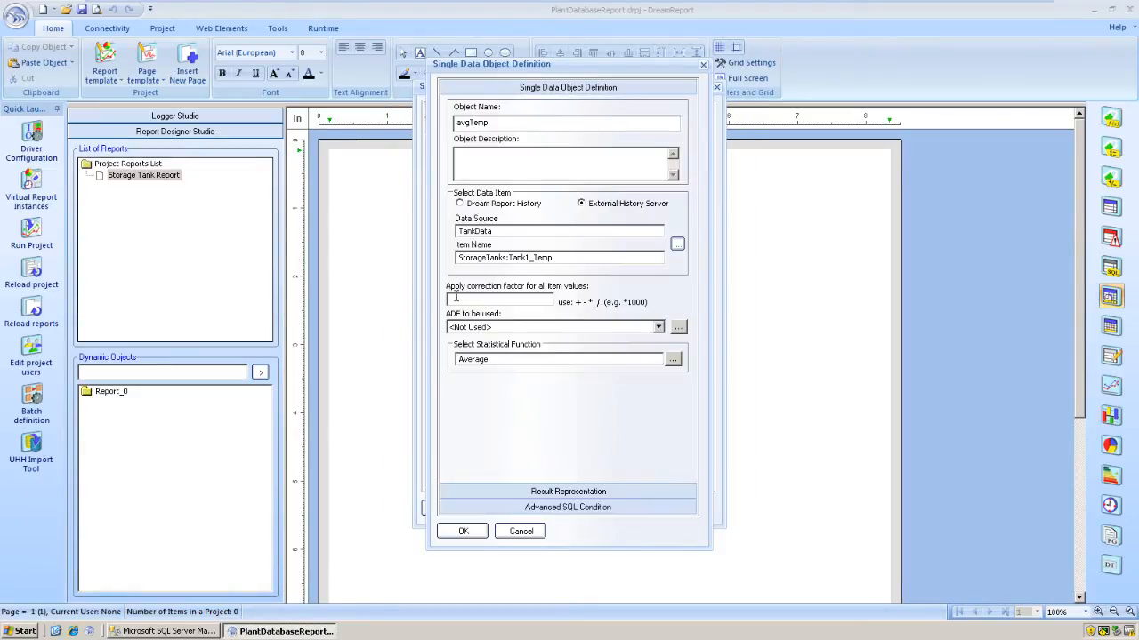
{"action": "left_click", "coordinate": [462, 532]}
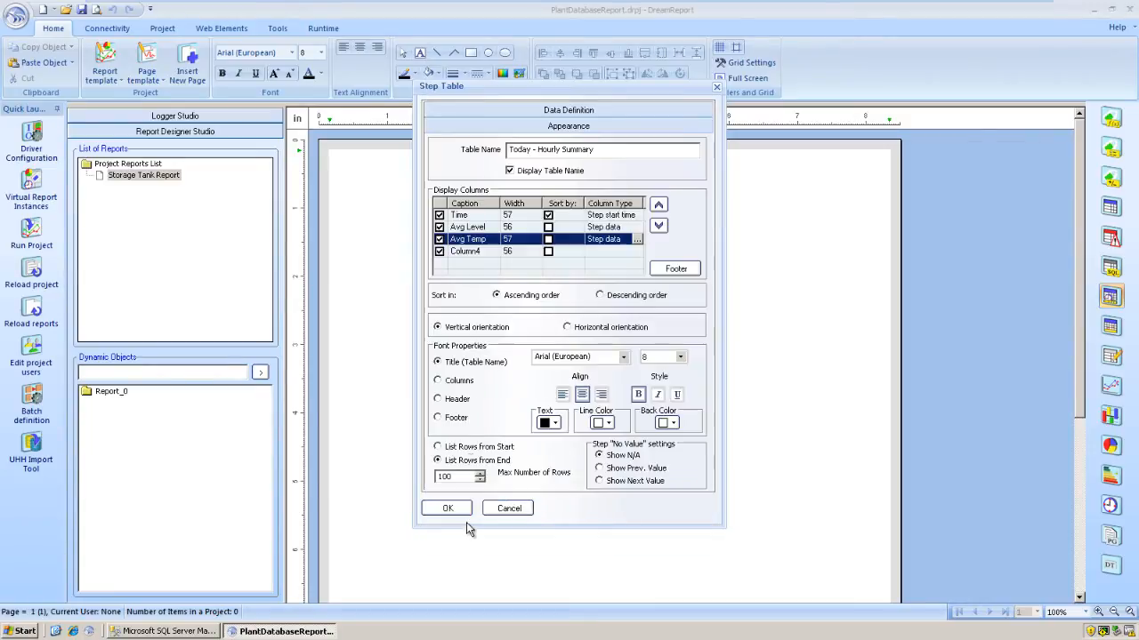
Change the fourth column's caption to Mix Time
{"action": "left_click", "coordinate": [469, 258]}
{"action": "left_click", "coordinate": [469, 257]}
{"action": "type", "text": "Mix Time"}
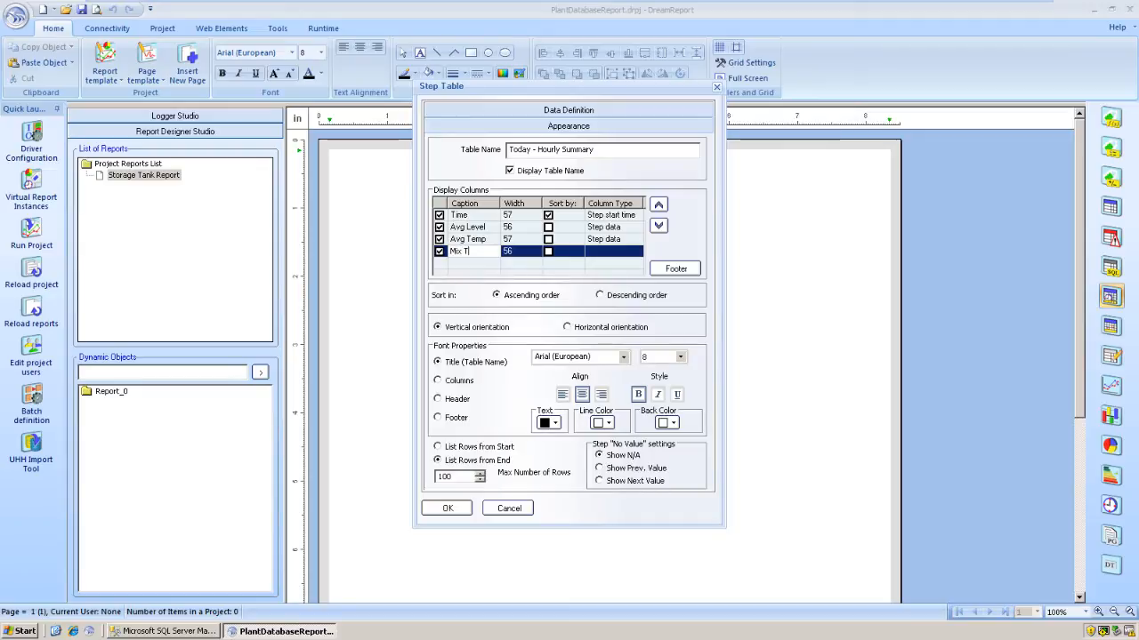
Make Mix Time a Step data column with object timeMix, reading the Tank1_Mixer item from TankData
{"action": "right_click", "coordinate": [636, 252]}
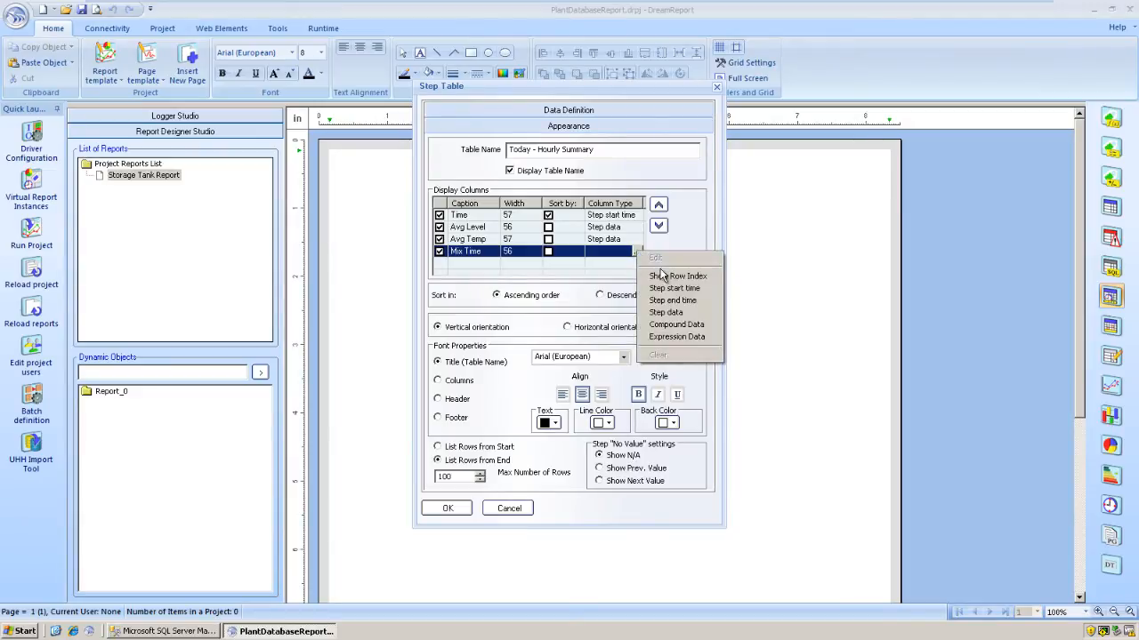
{"action": "left_click", "coordinate": [663, 324]}
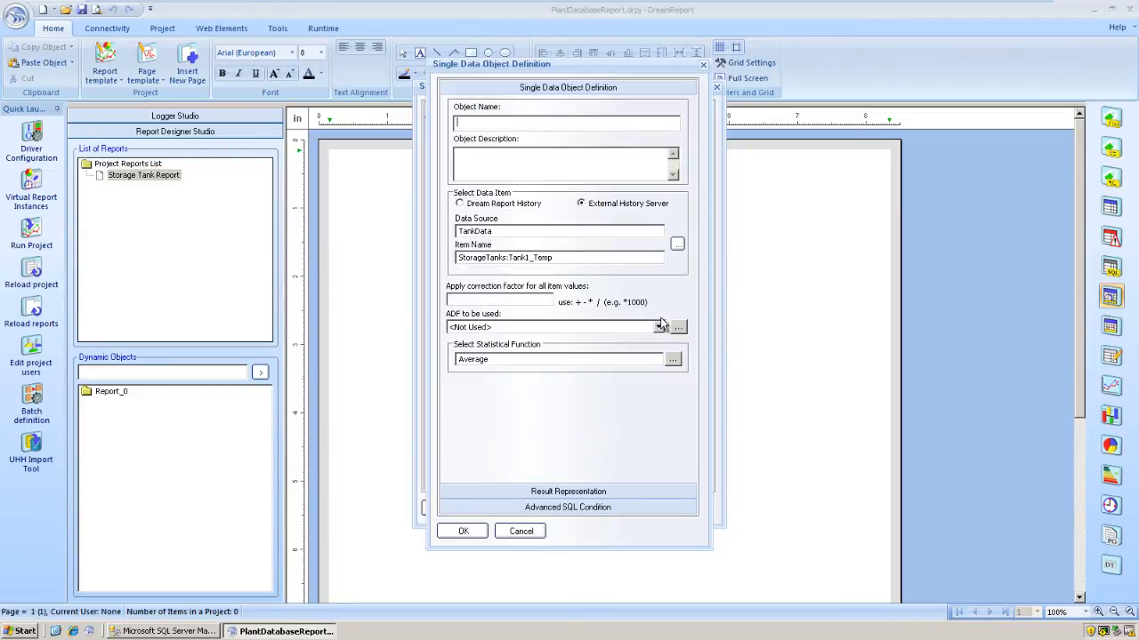
{"action": "type", "text": "timeMix"}
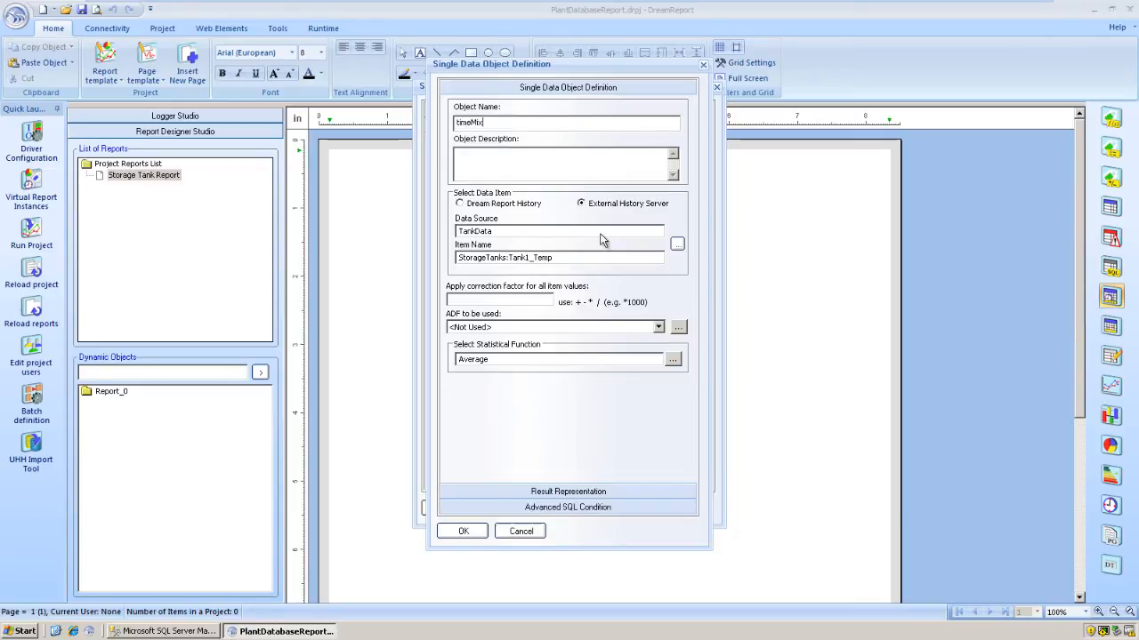
{"action": "left_click", "coordinate": [681, 239]}
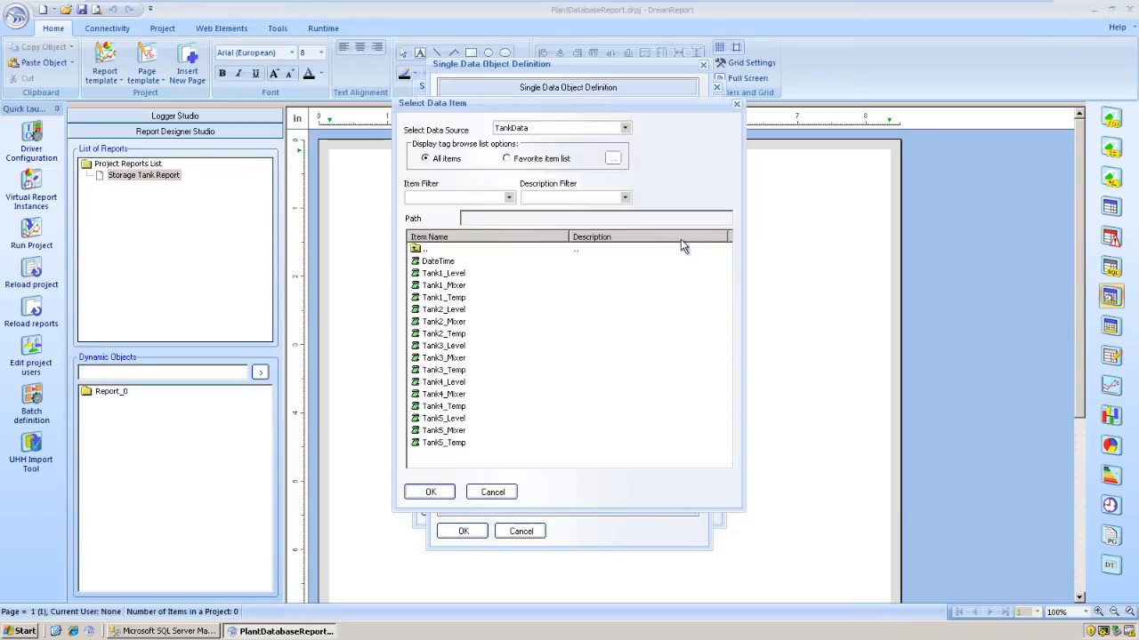
{"action": "double_click", "coordinate": [459, 295]}
Set the timeMix object's statistical function to Running Time from the Performance Analysis Functions
{"action": "left_click", "coordinate": [675, 361]}
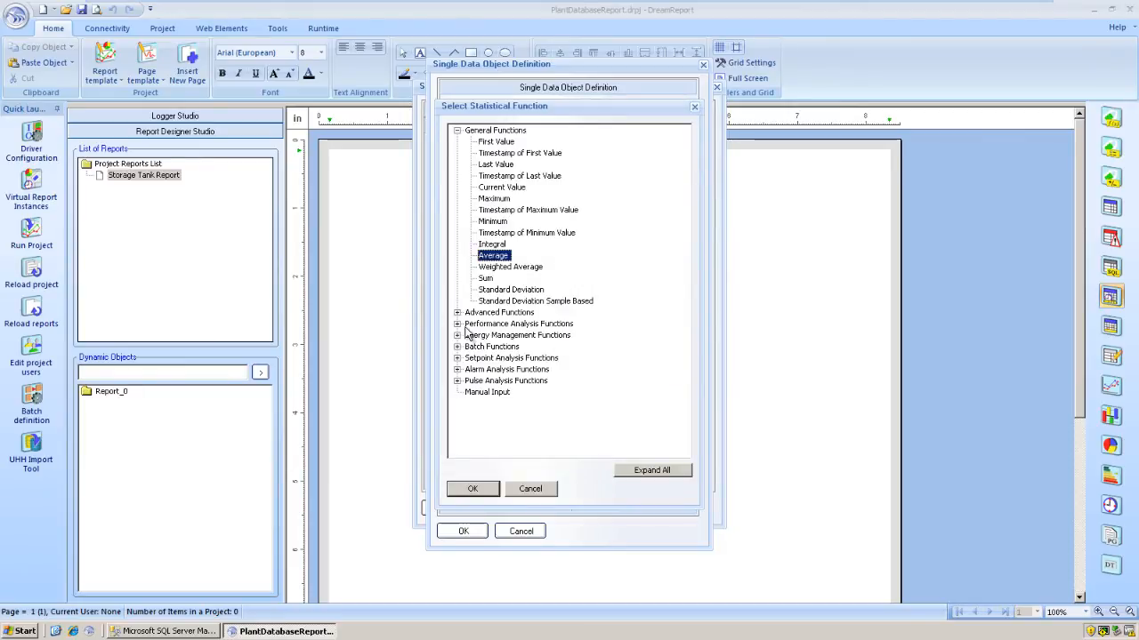
{"action": "left_click", "coordinate": [457, 325]}
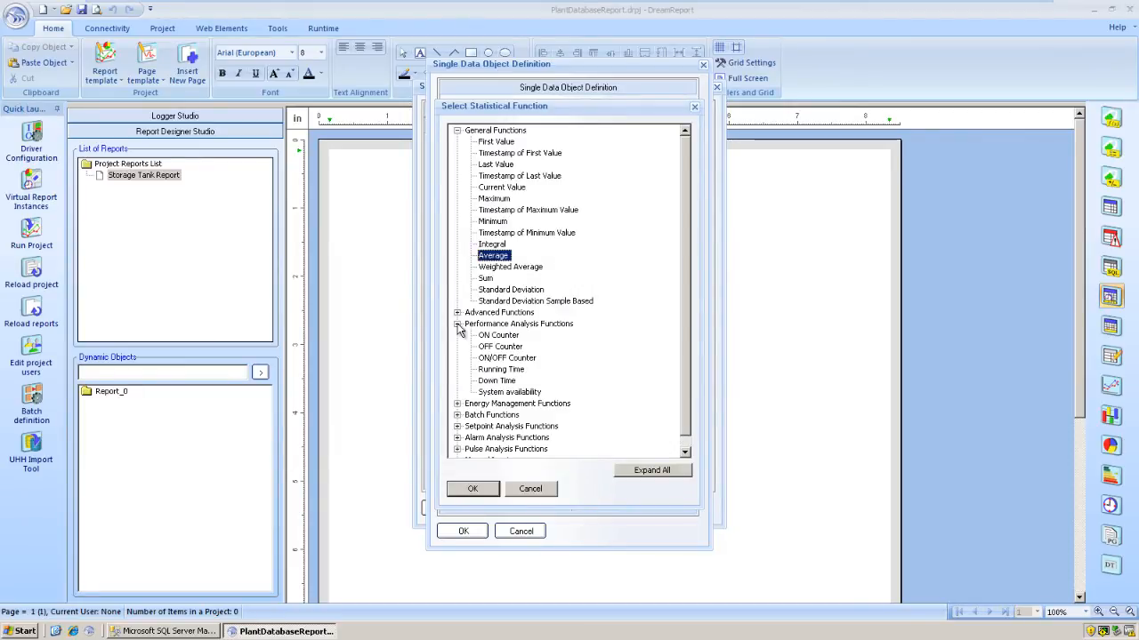
{"action": "left_click", "coordinate": [502, 370]}
{"action": "left_click", "coordinate": [472, 489]}
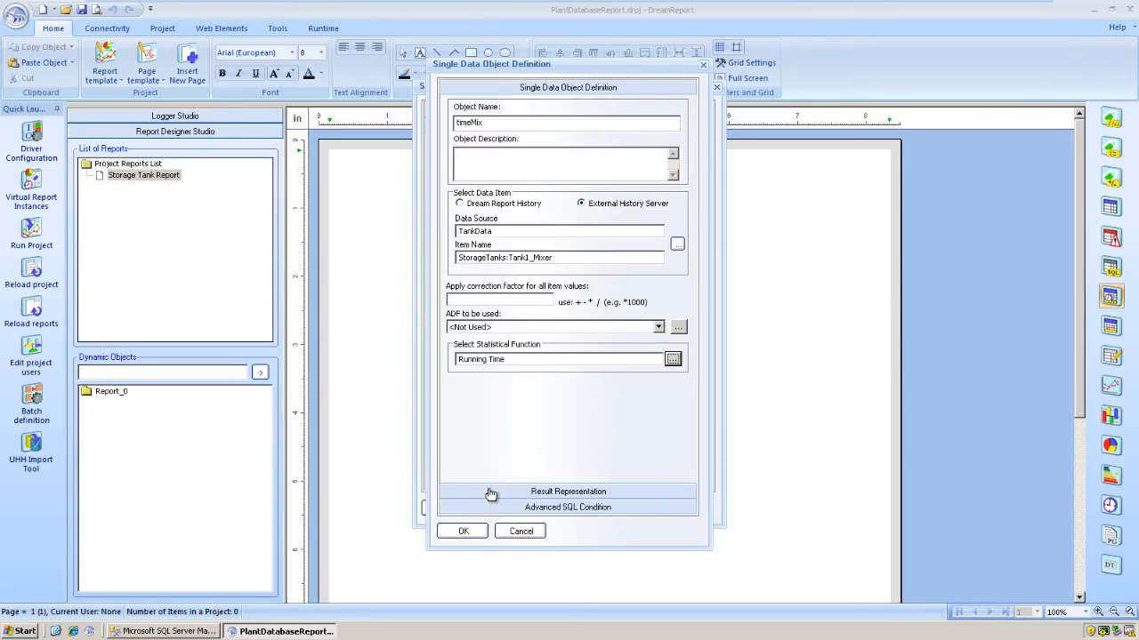
Show the timeMix result as a calculated duration in H:MM:SS and save the object definition
{"action": "left_click", "coordinate": [490, 495]}
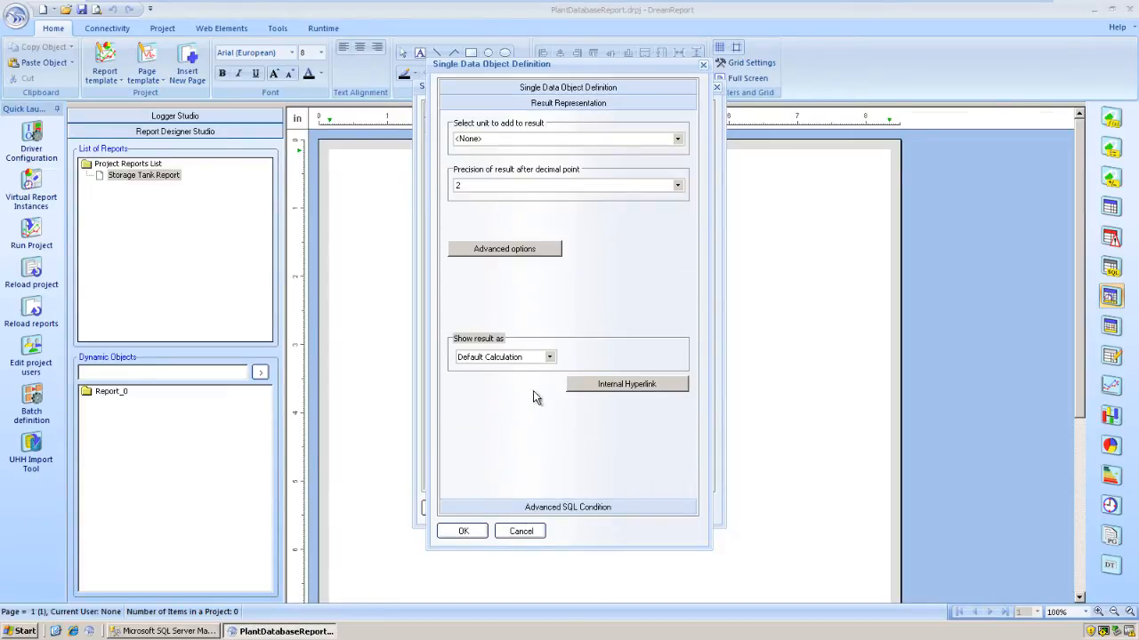
{"action": "left_click", "coordinate": [548, 358]}
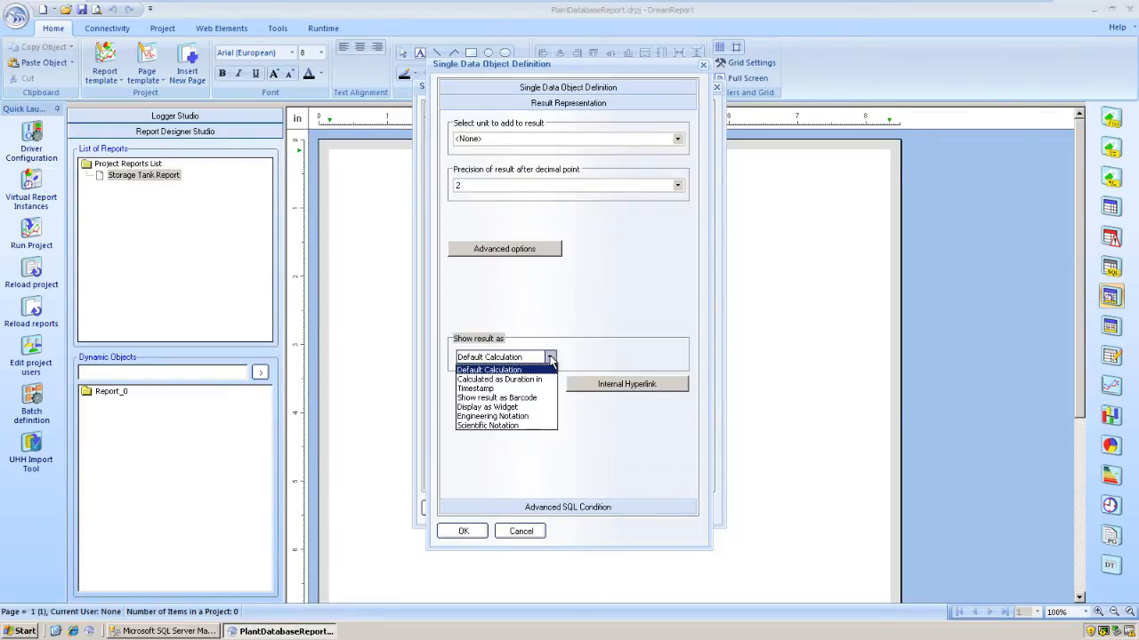
{"action": "left_click", "coordinate": [517, 381]}
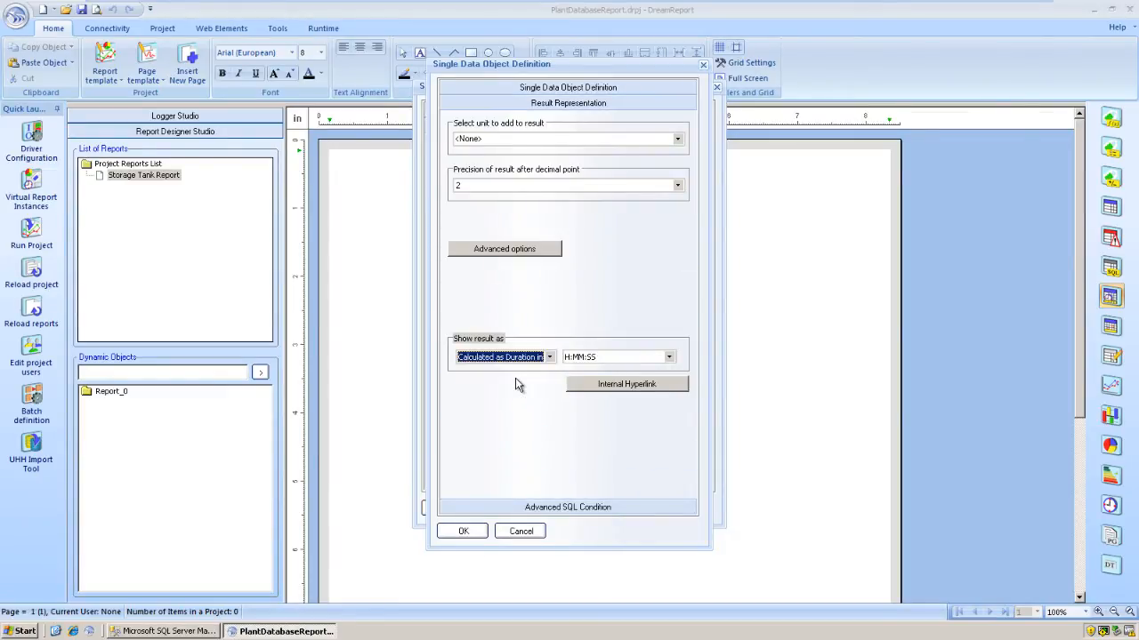
{"action": "left_click", "coordinate": [461, 532]}
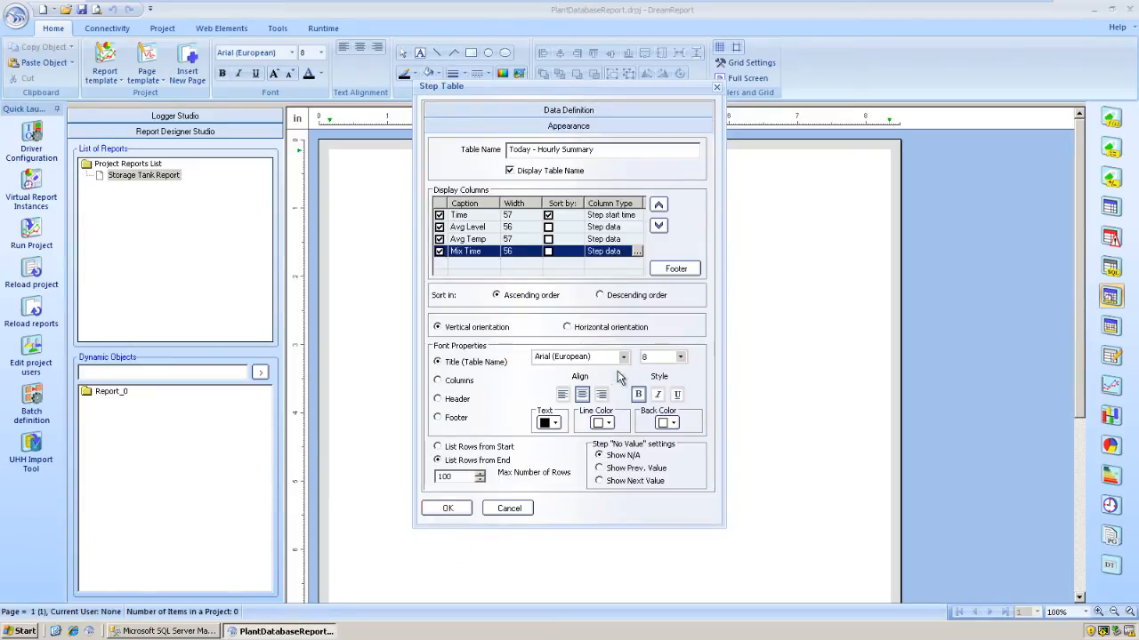
Set the step table's title and column fonts to size 10 and save the table settings
{"action": "left_click", "coordinate": [680, 357]}
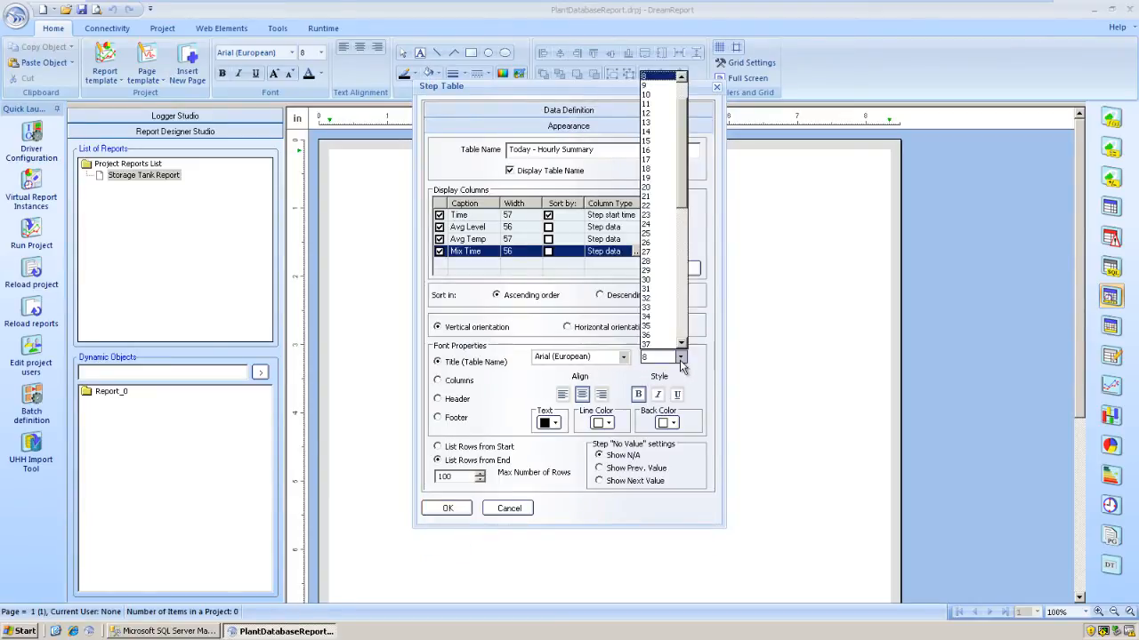
{"action": "left_click", "coordinate": [654, 94]}
{"action": "left_click", "coordinate": [452, 381]}
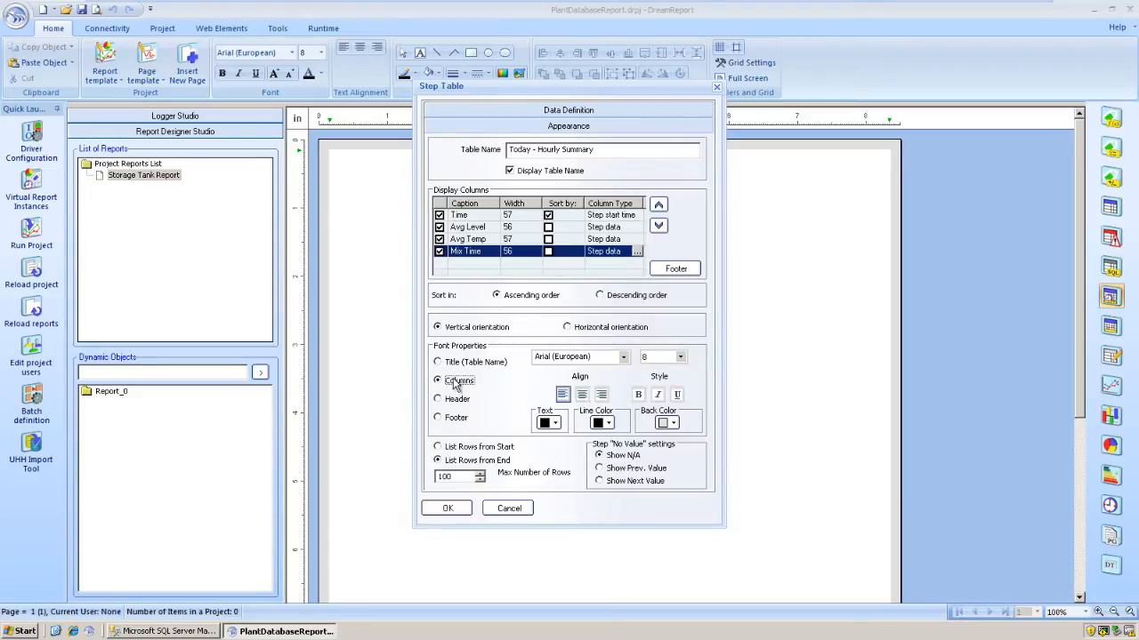
{"action": "left_click", "coordinate": [682, 358]}
{"action": "left_click", "coordinate": [654, 94]}
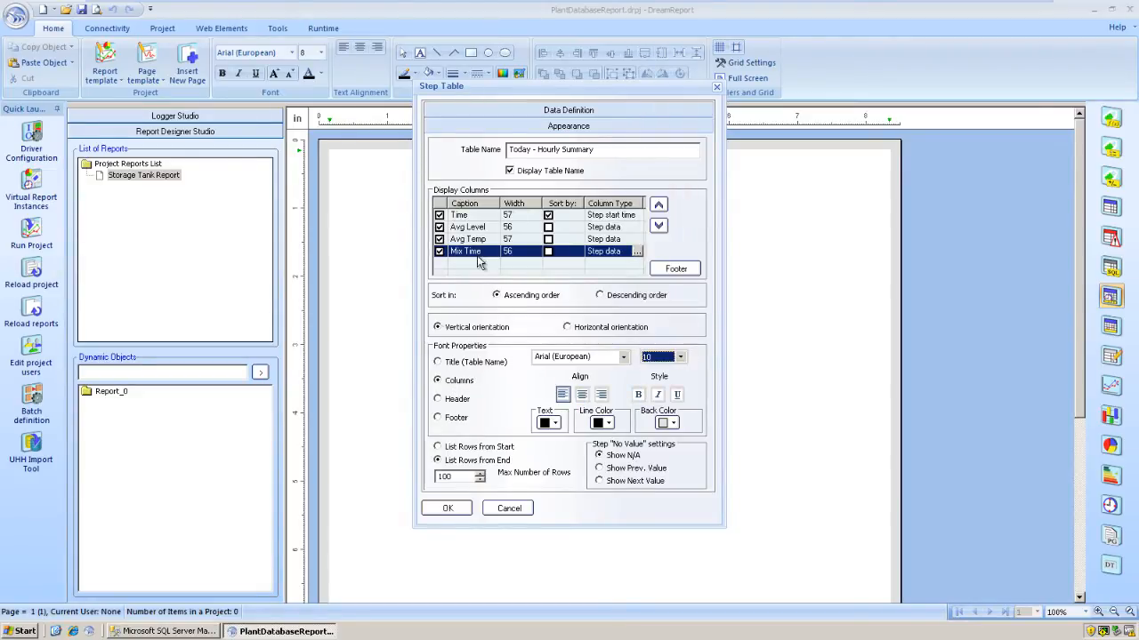
{"action": "left_click", "coordinate": [437, 399]}
{"action": "left_click", "coordinate": [448, 508]}
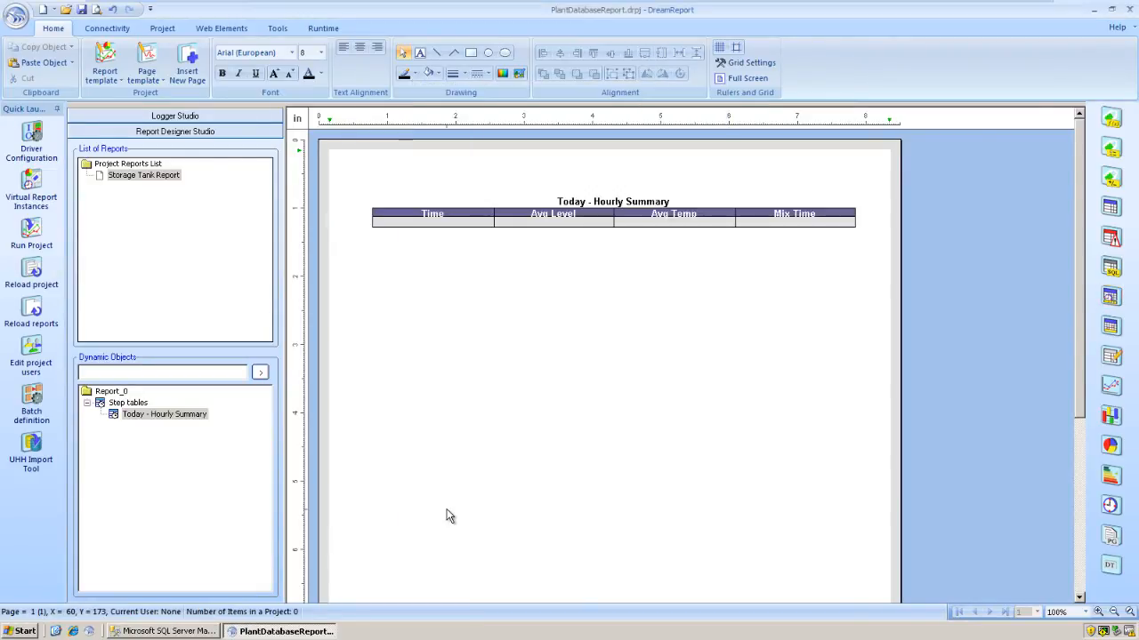
Make the Today - Hourly Summary table taller and narrower, and center it near the top of the page
{"action": "left_click", "coordinate": [559, 216]}
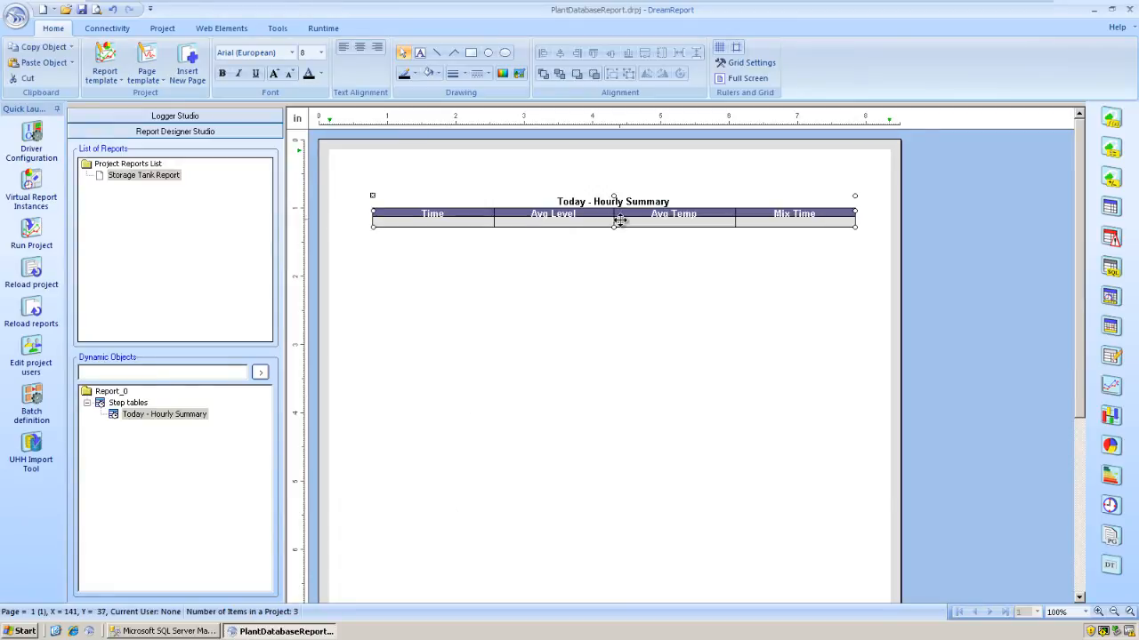
{"action": "left_click_drag", "start_coordinate": [614, 228], "coordinate": [617, 244]}
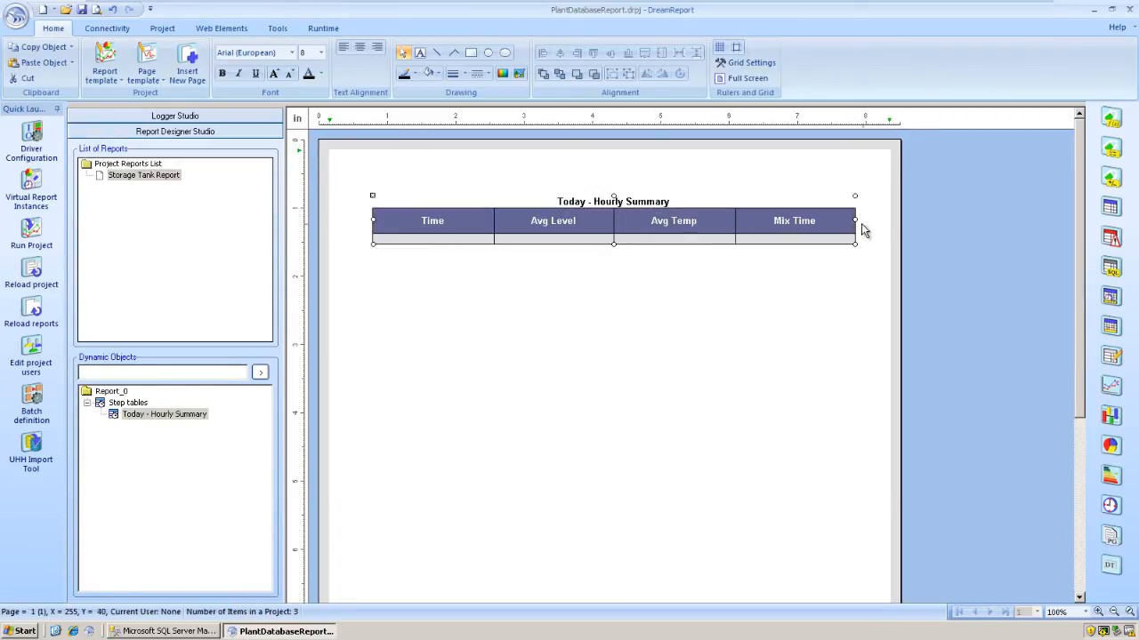
{"action": "left_click_drag", "start_coordinate": [856, 221], "coordinate": [793, 221]}
{"action": "left_click_drag", "start_coordinate": [608, 224], "coordinate": [595, 223]}
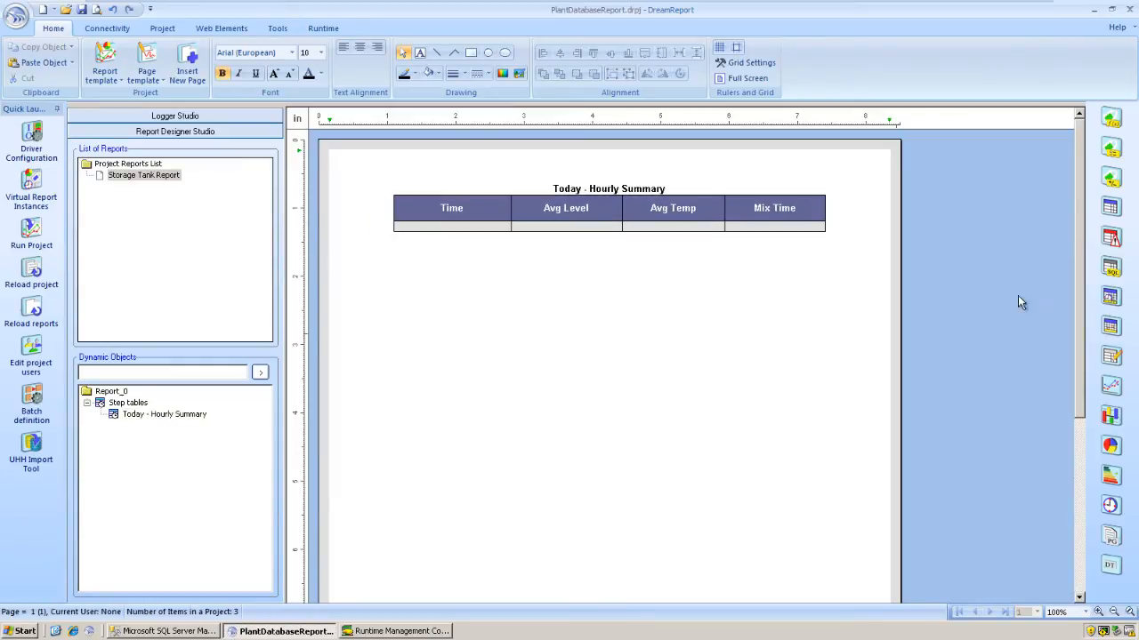
Place a single data object below the step table's Time column and name it avgTemp1
{"action": "left_click", "coordinate": [1109, 124]}
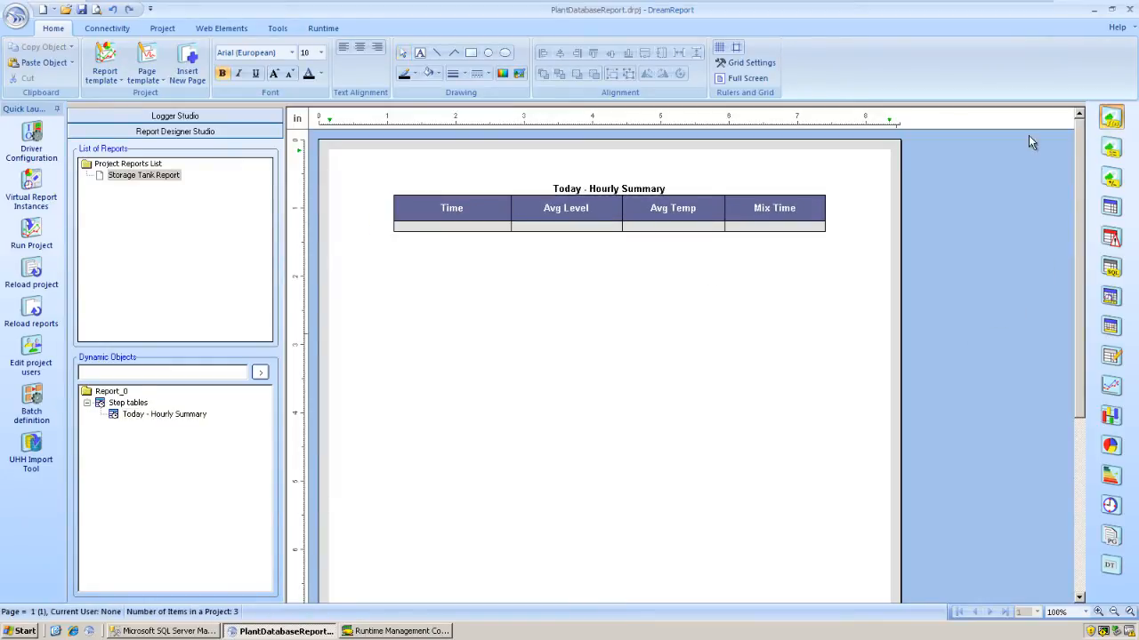
{"action": "mouse_move", "coordinate": [396, 252]}
{"action": "left_mouse_down"}
{"action": "mouse_move", "coordinate": [432, 297]}
{"action": "mouse_move", "coordinate": [470, 305]}
{"action": "left_mouse_up"}
{"action": "type", "text": "av"}
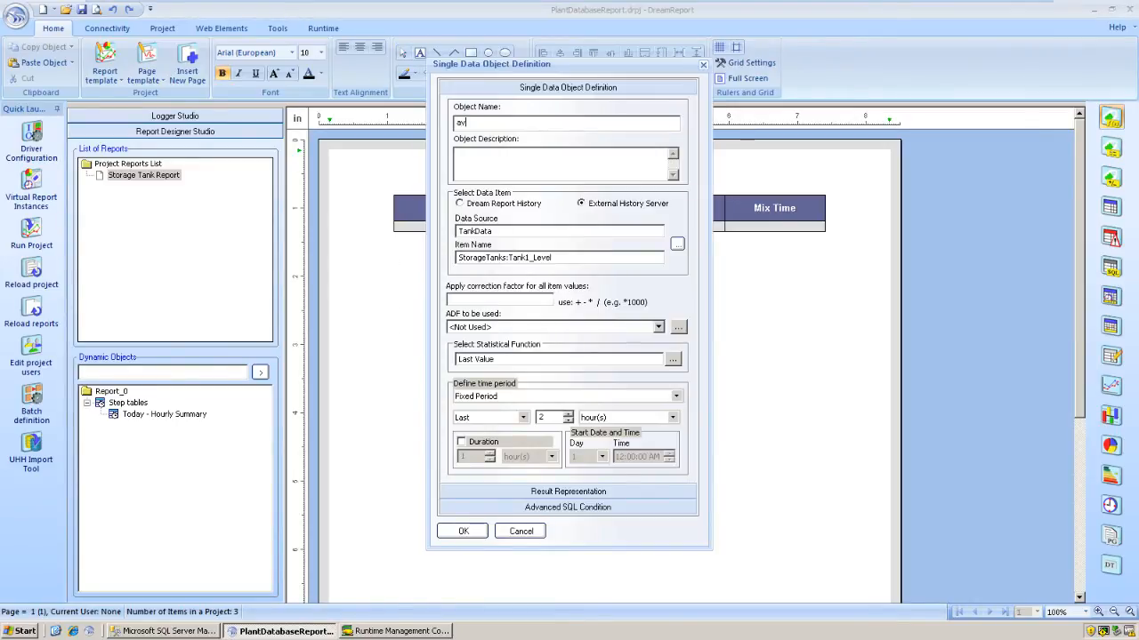
{"action": "type", "text": "gTemp1"}
Filter the TankData items by *temp and assign Tank1_Temp as avgTemp1's data item
{"action": "left_click", "coordinate": [675, 244]}
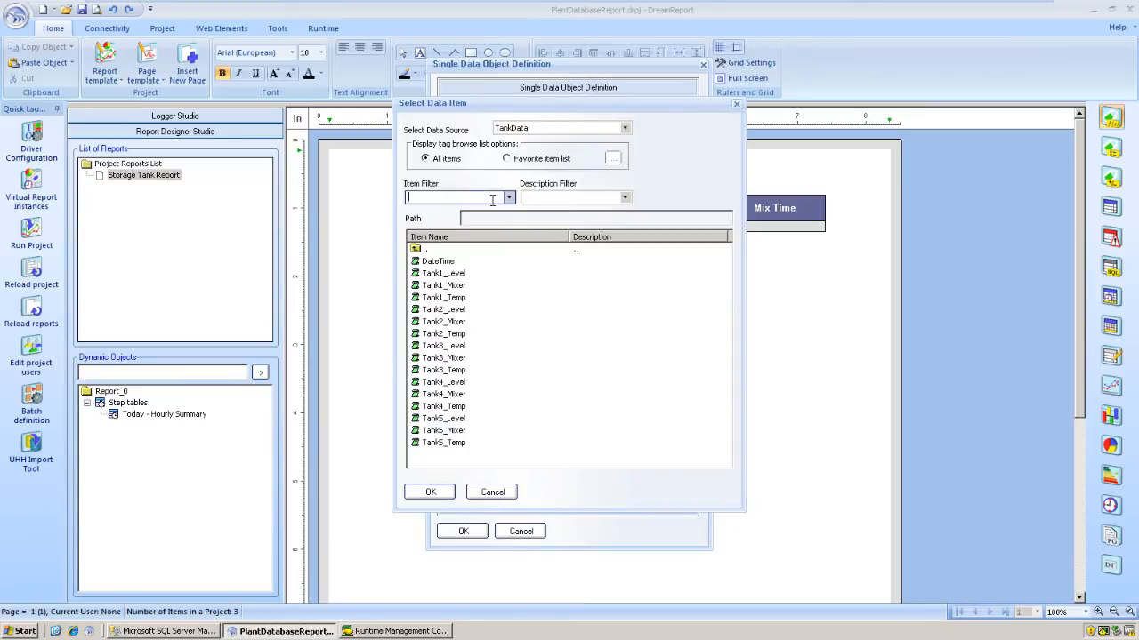
{"action": "type", "text": "*temp"}
{"action": "key", "text": "Return"}
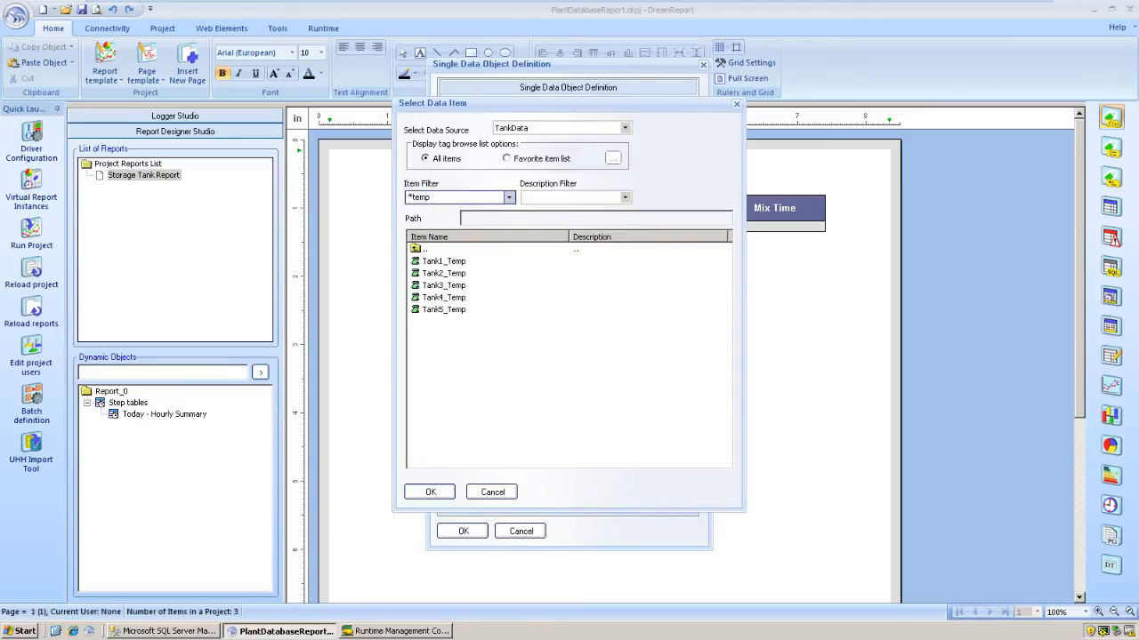
{"action": "double_click", "coordinate": [453, 262]}
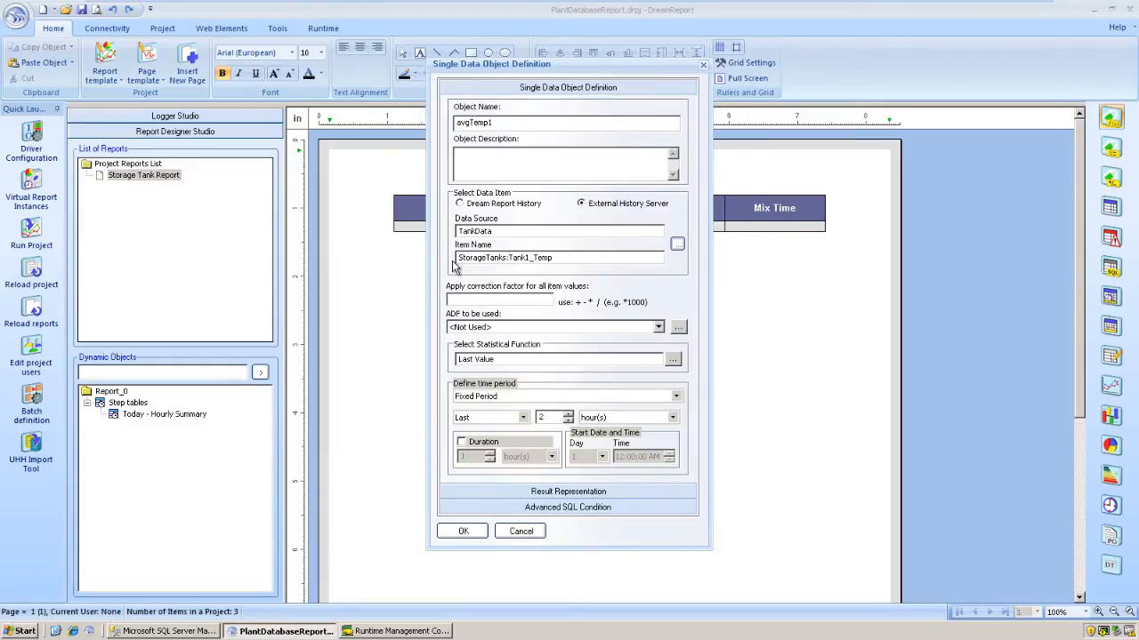
Set avgTemp1 to the Average function over a fixed period of the current 1 day
{"action": "left_click", "coordinate": [674, 358]}
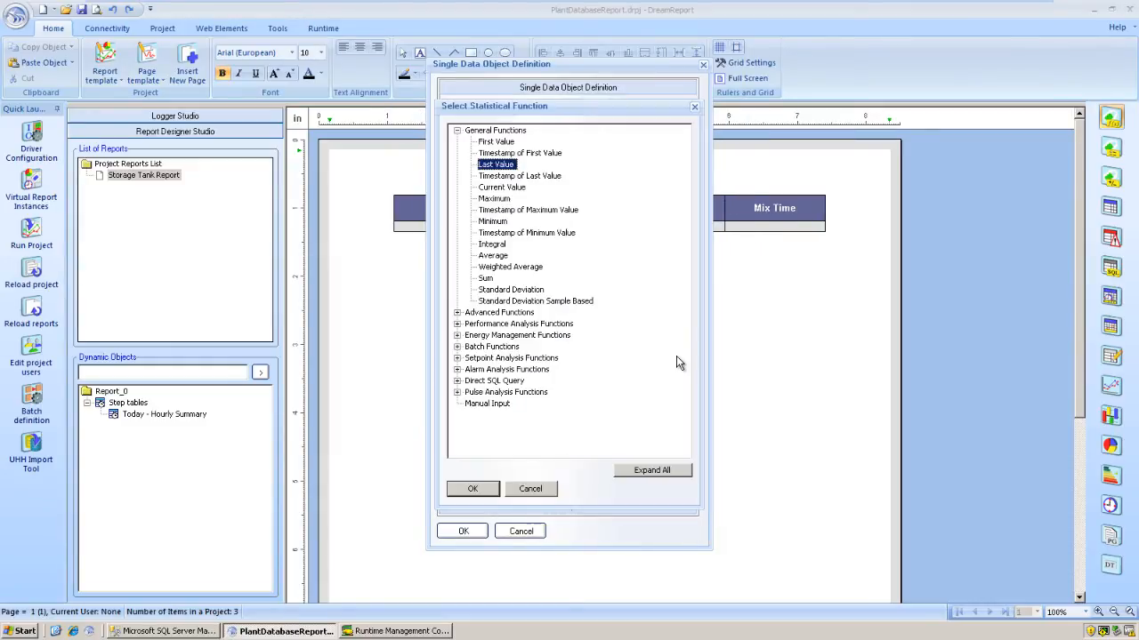
{"action": "double_click", "coordinate": [492, 256]}
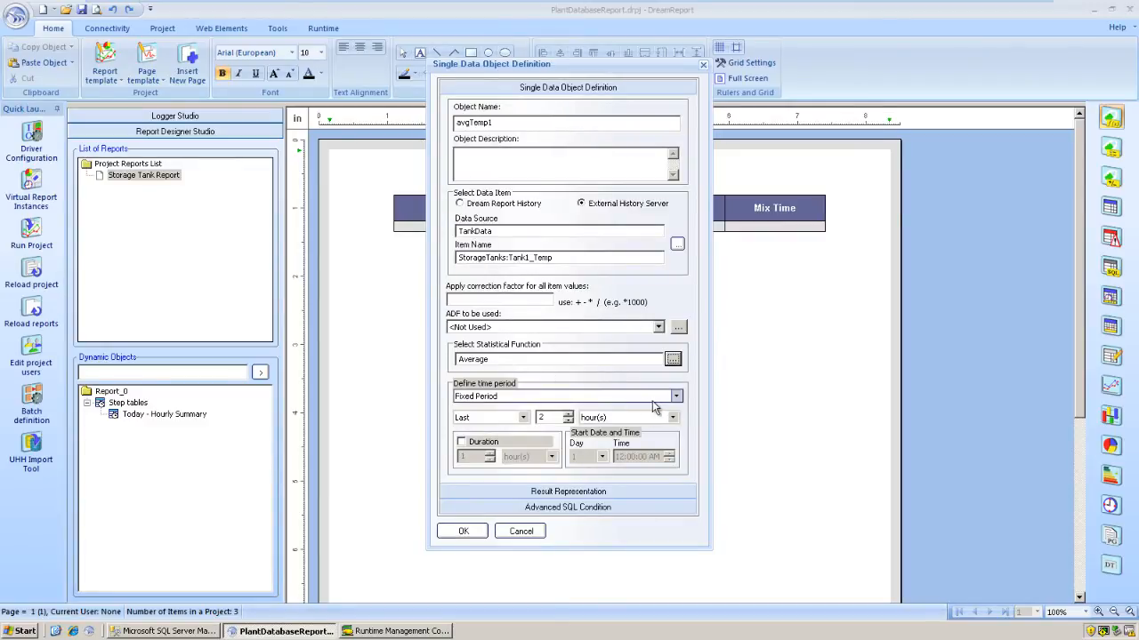
{"action": "left_click", "coordinate": [676, 396]}
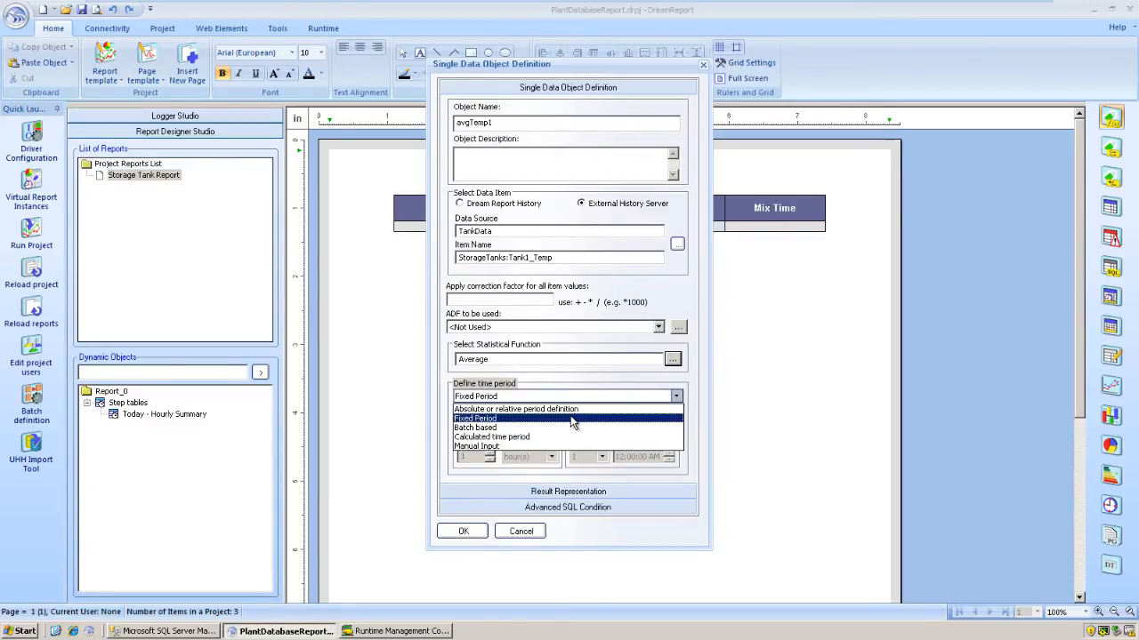
{"action": "left_click", "coordinate": [507, 421]}
{"action": "left_click", "coordinate": [500, 441]}
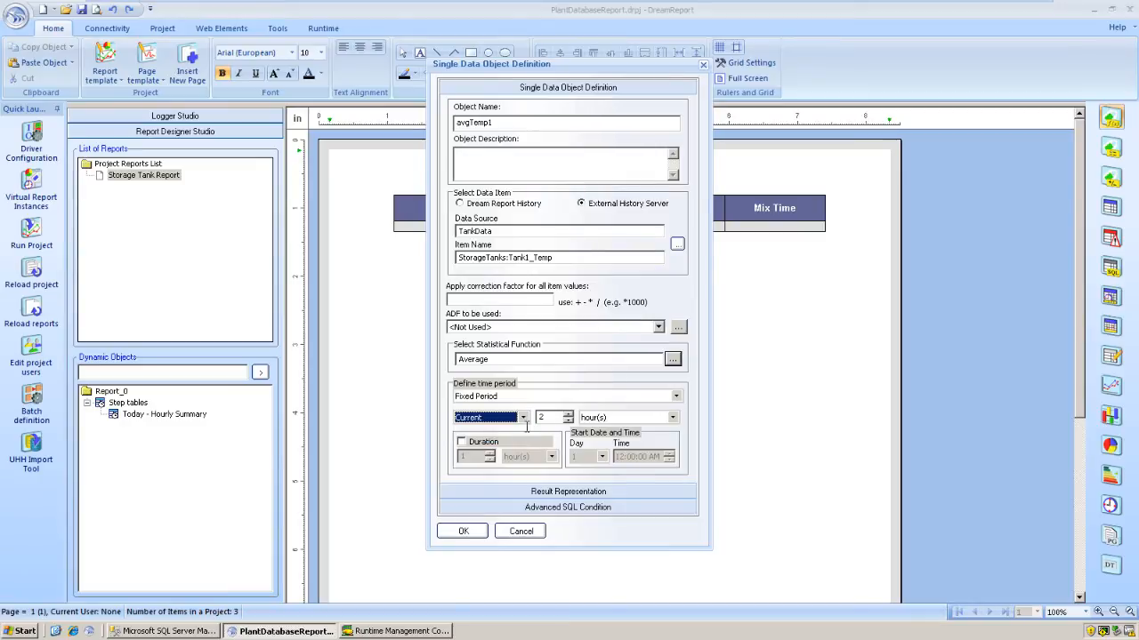
{"action": "left_click_drag", "start_coordinate": [545, 418], "coordinate": [532, 419]}
{"action": "type", "text": "1"}
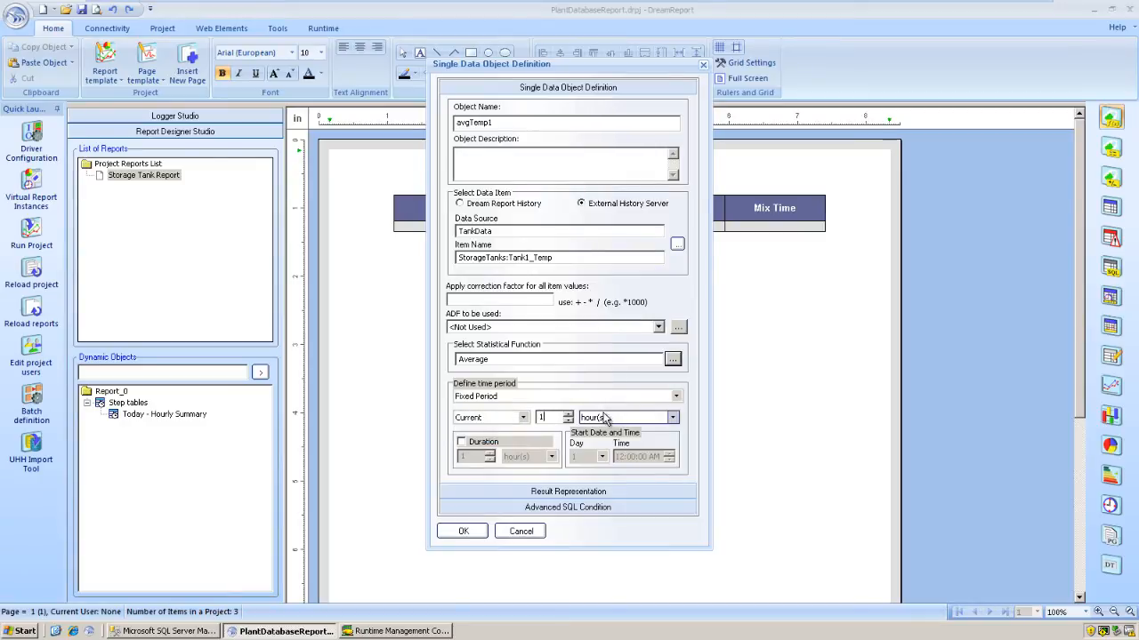
{"action": "left_click", "coordinate": [618, 418]}
{"action": "left_click", "coordinate": [591, 449]}
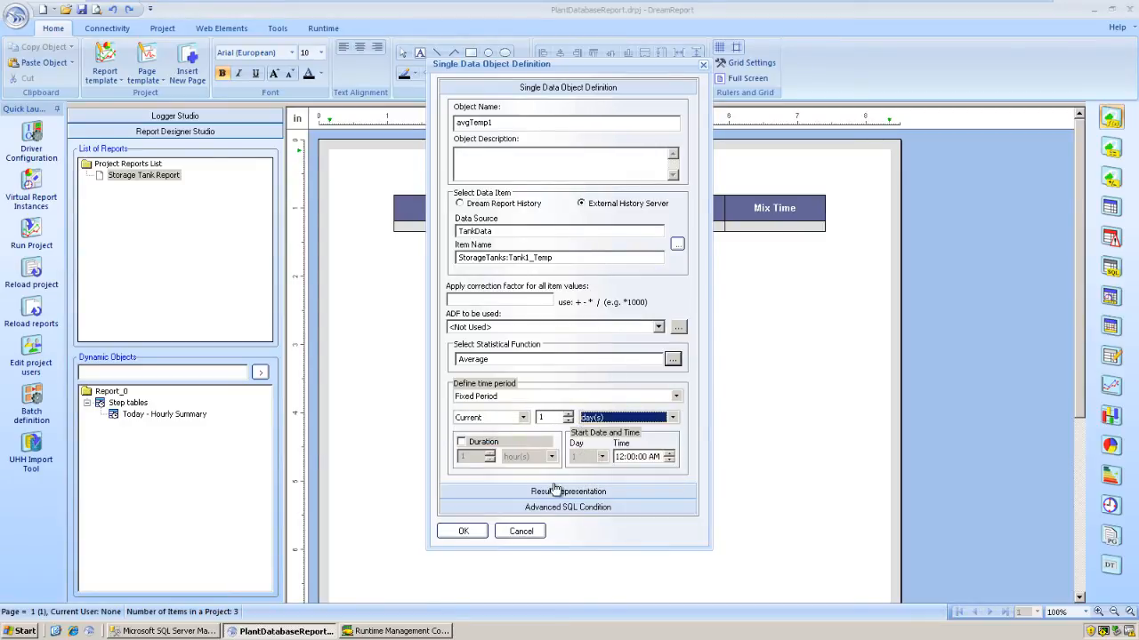
Display the avgTemp1 result as a widget and choose the Gauge type in its configuration
{"action": "left_click", "coordinate": [552, 492]}
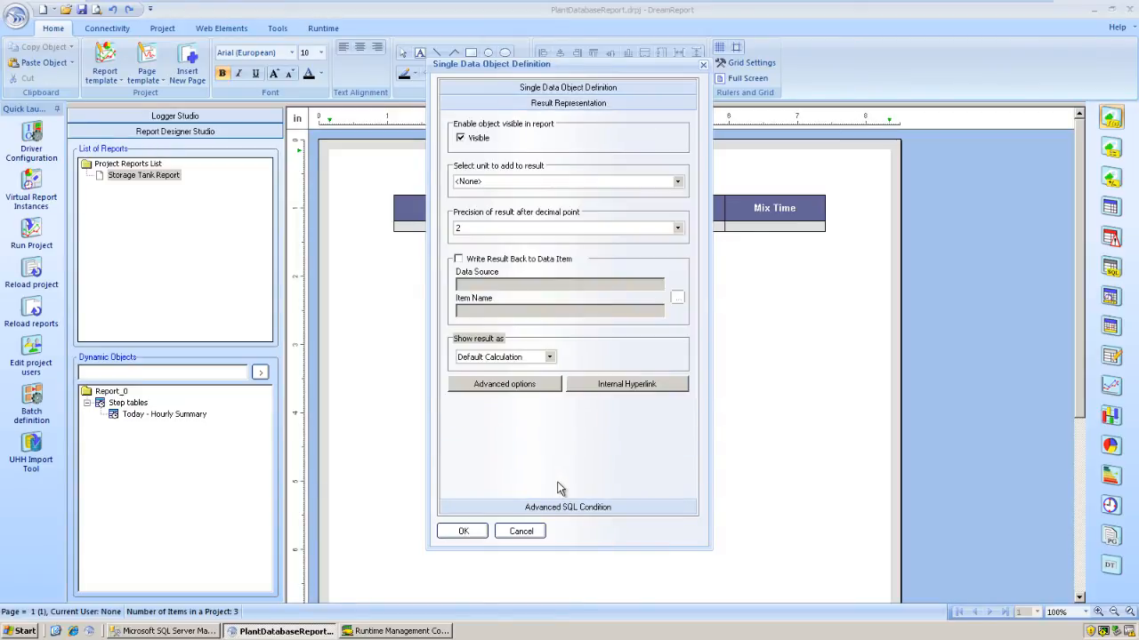
{"action": "left_click", "coordinate": [495, 363]}
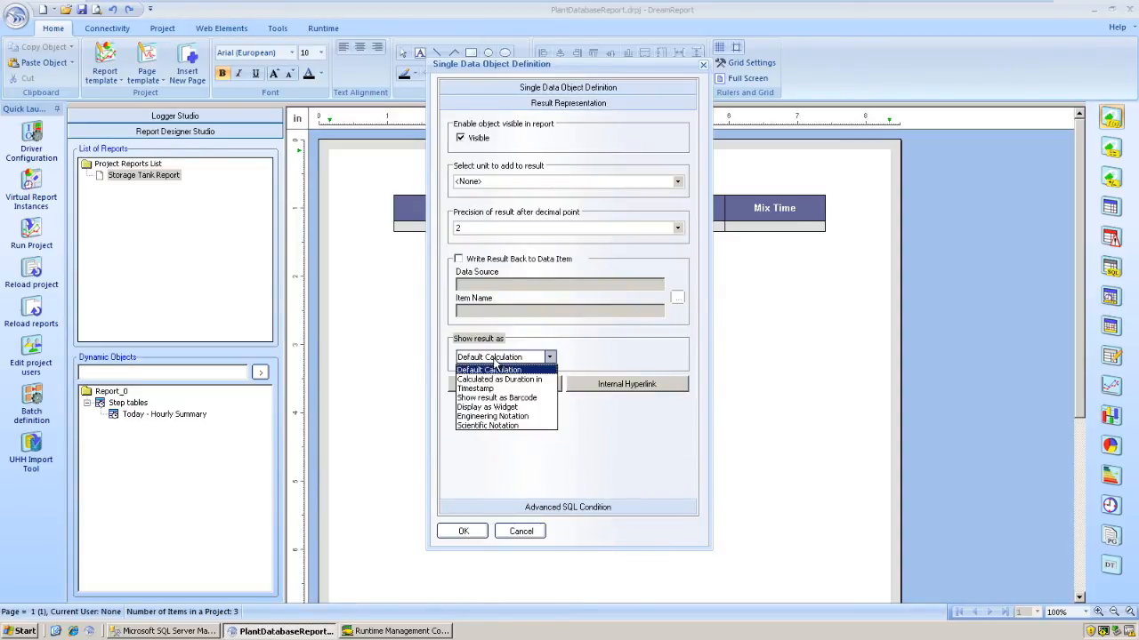
{"action": "left_click", "coordinate": [495, 407]}
{"action": "left_click", "coordinate": [591, 358]}
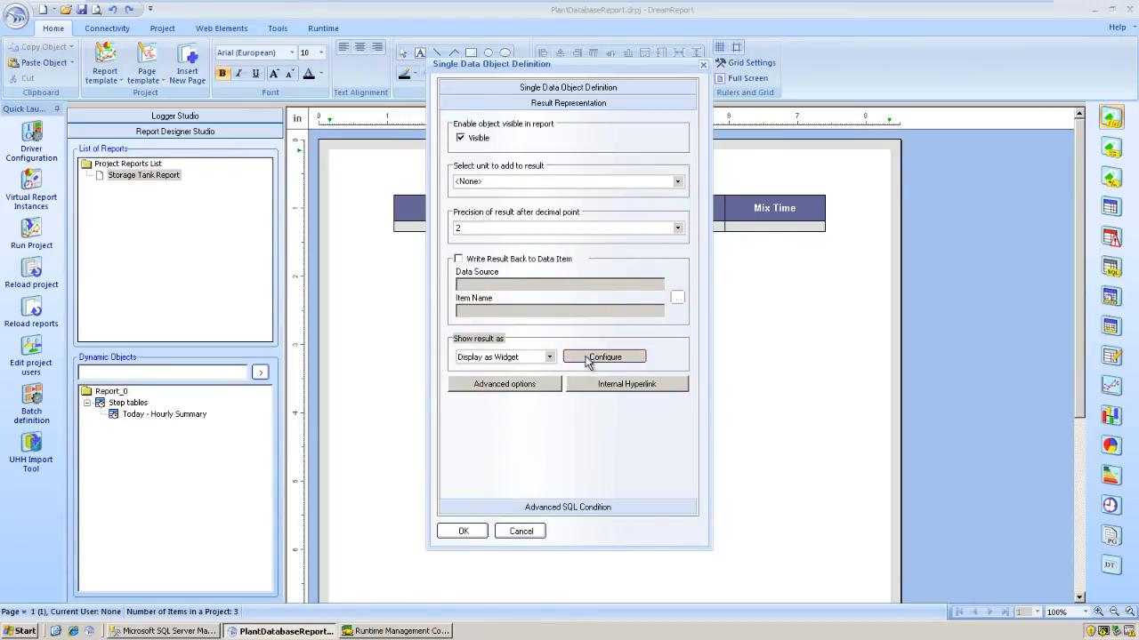
{"action": "left_click", "coordinate": [425, 231]}
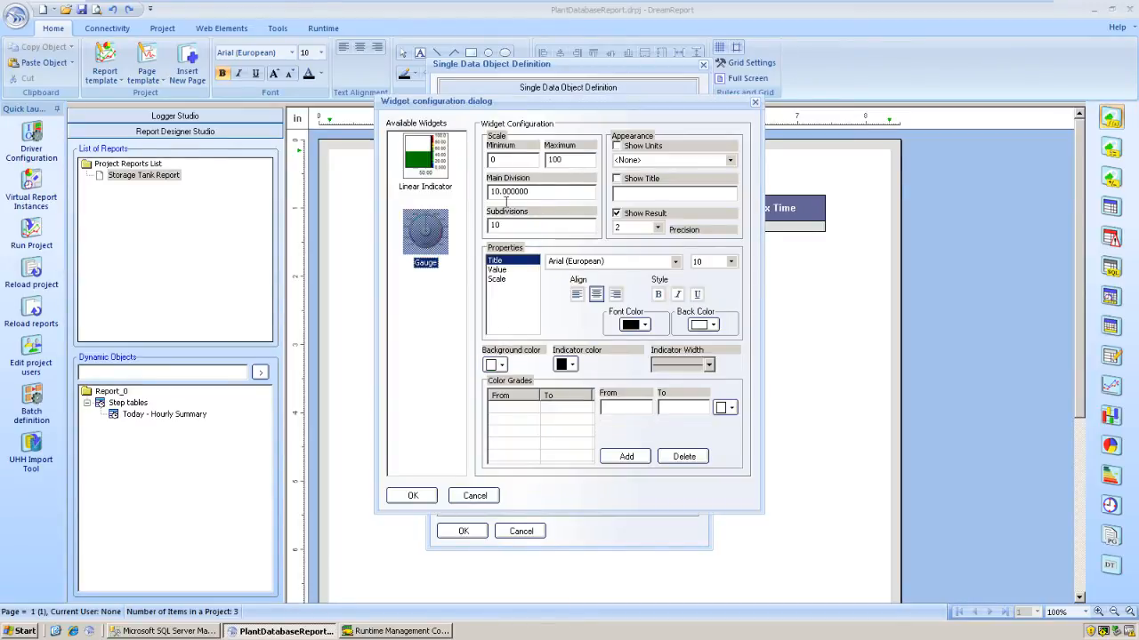
Set the gauge's scale maximum to 150 and show its units as Temperature (F)
{"action": "left_click_drag", "start_coordinate": [565, 159], "coordinate": [538, 159]}
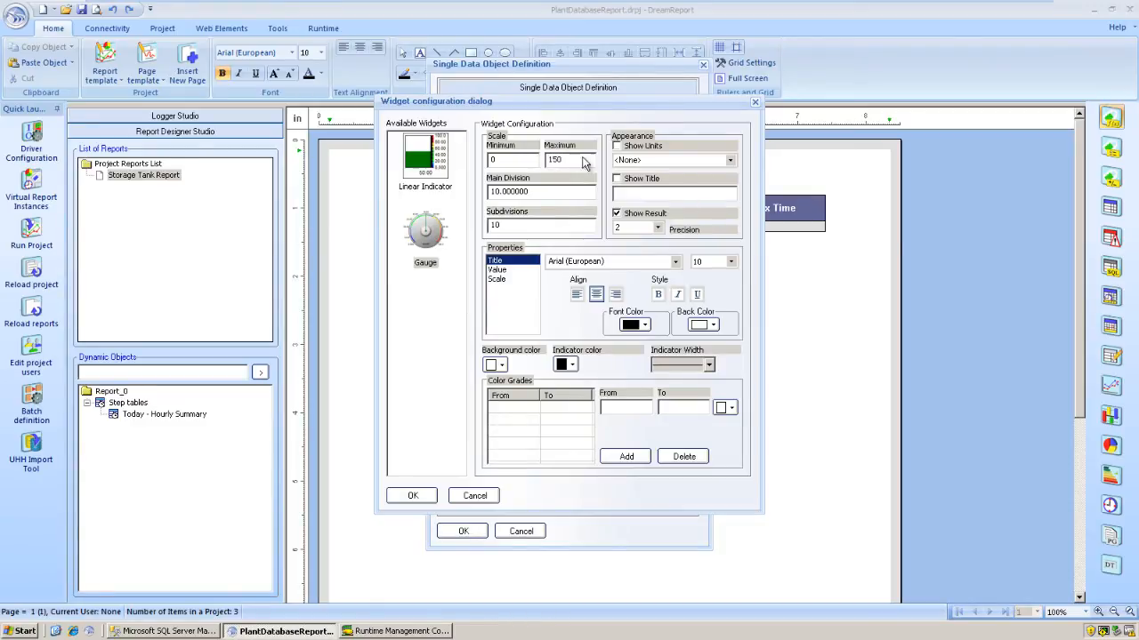
{"action": "left_click", "coordinate": [642, 148]}
{"action": "left_click", "coordinate": [730, 160]}
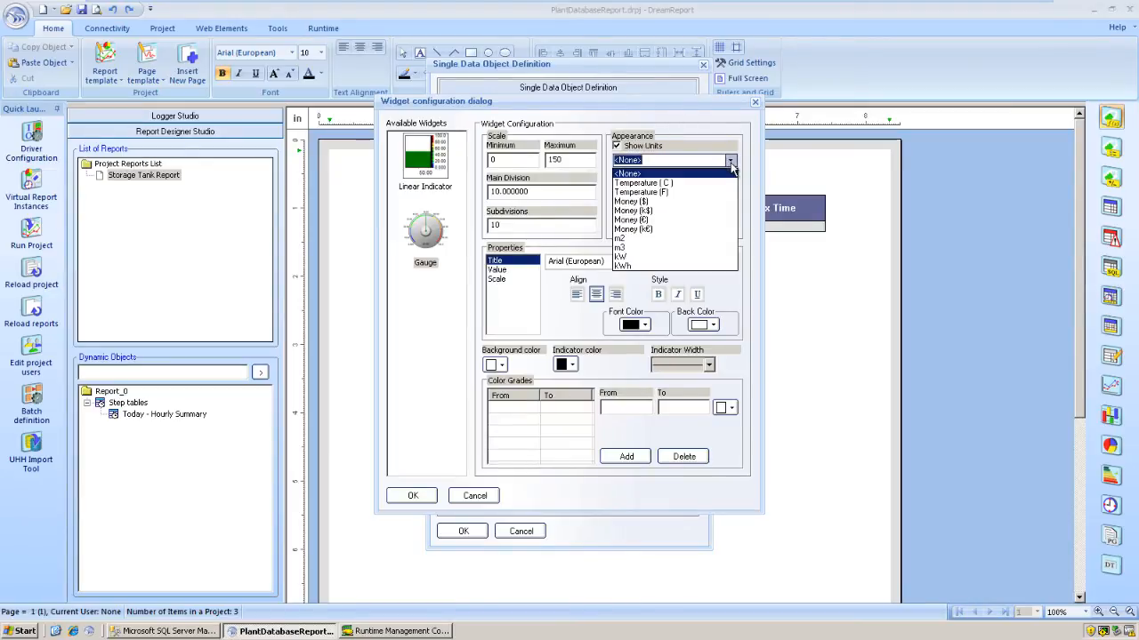
{"action": "left_click", "coordinate": [674, 194]}
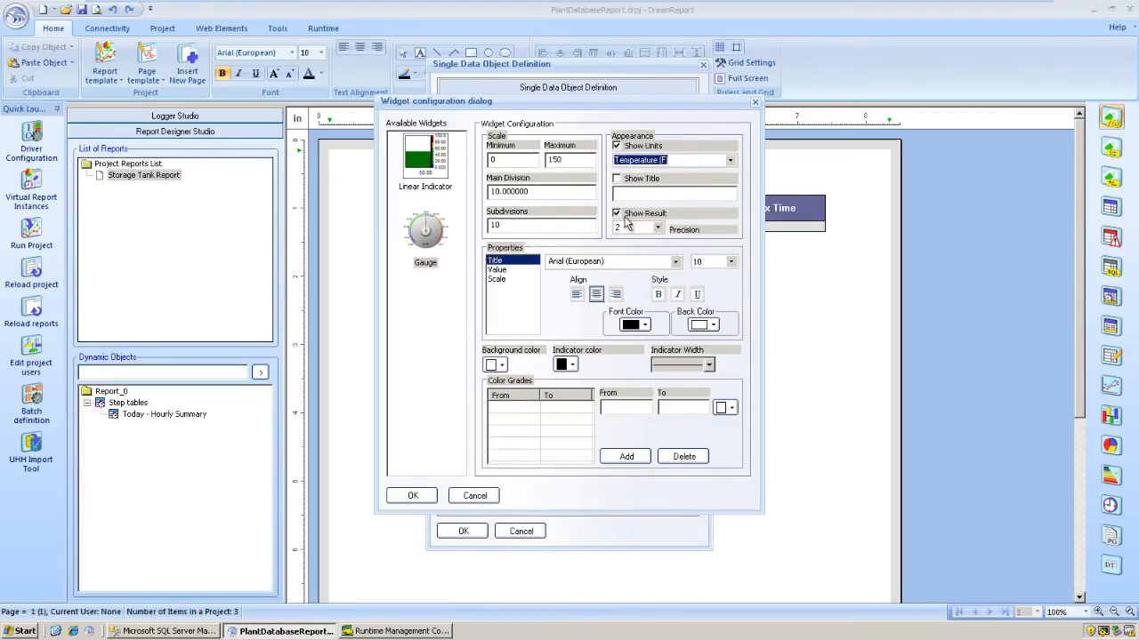
Set the gauge's result precision to 1, main division to 50 and subdivisions to 2, with a slightly thicker indicator
{"action": "left_click", "coordinate": [658, 227]}
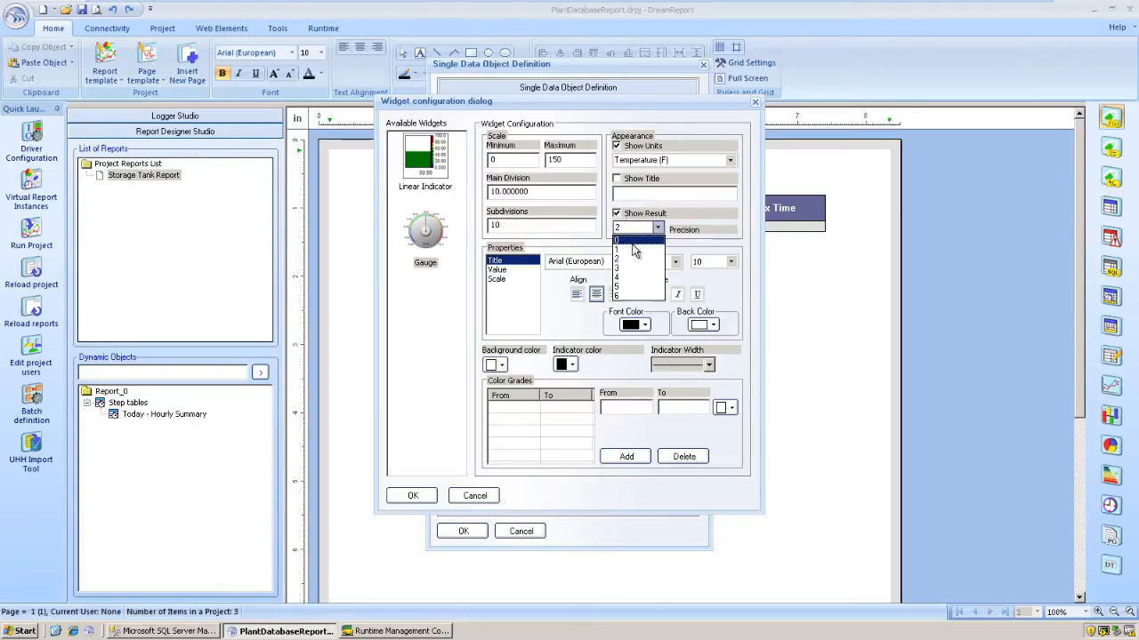
{"action": "left_click", "coordinate": [633, 250]}
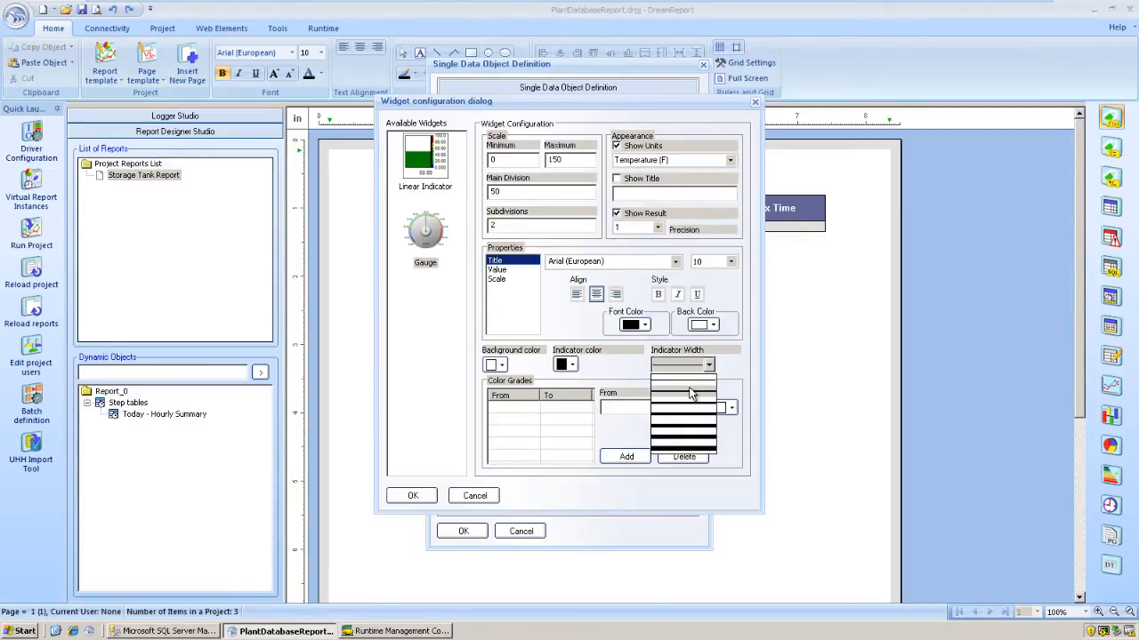
{"action": "left_click", "coordinate": [683, 382]}
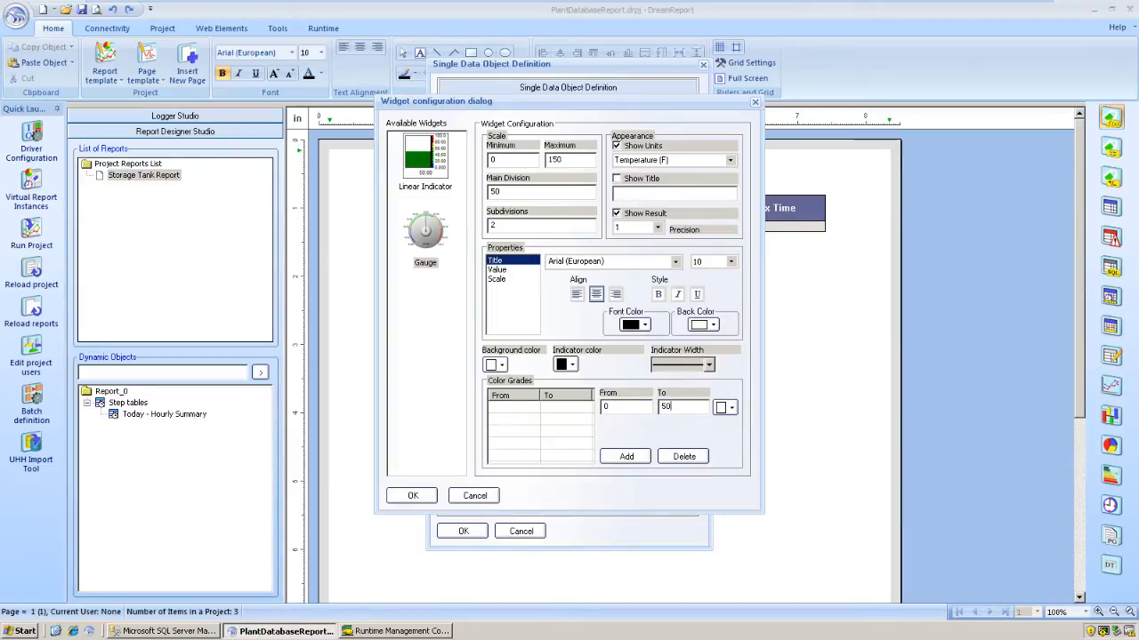
Add a turquoise color grade from 0 to 50 to the gauge
{"action": "left_click", "coordinate": [731, 408]}
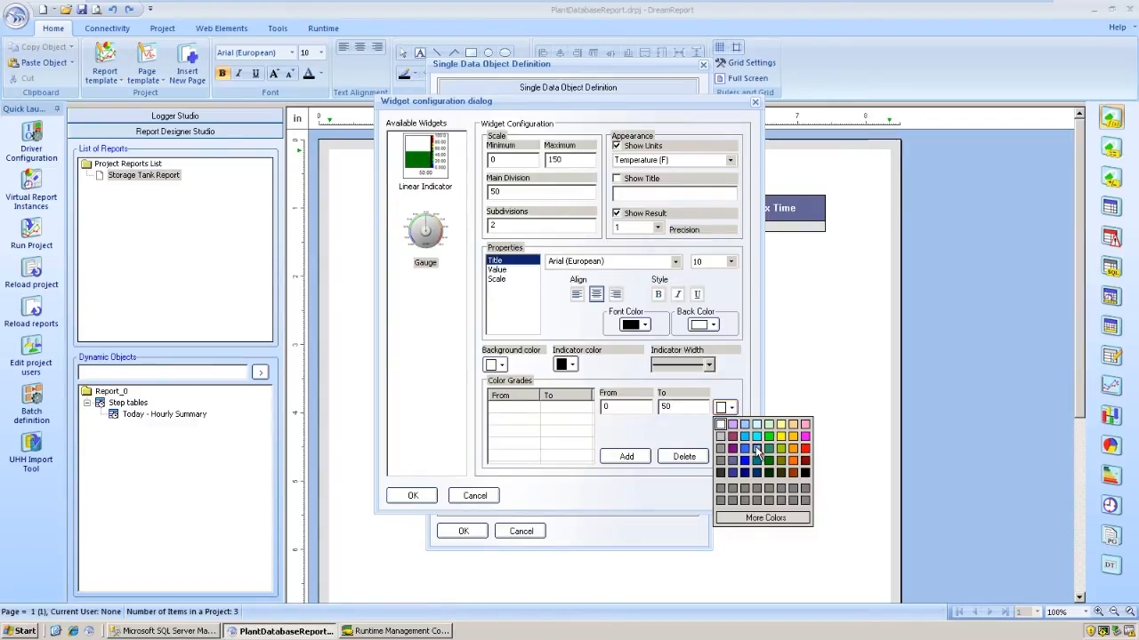
{"action": "left_click", "coordinate": [756, 449]}
{"action": "left_click", "coordinate": [627, 456]}
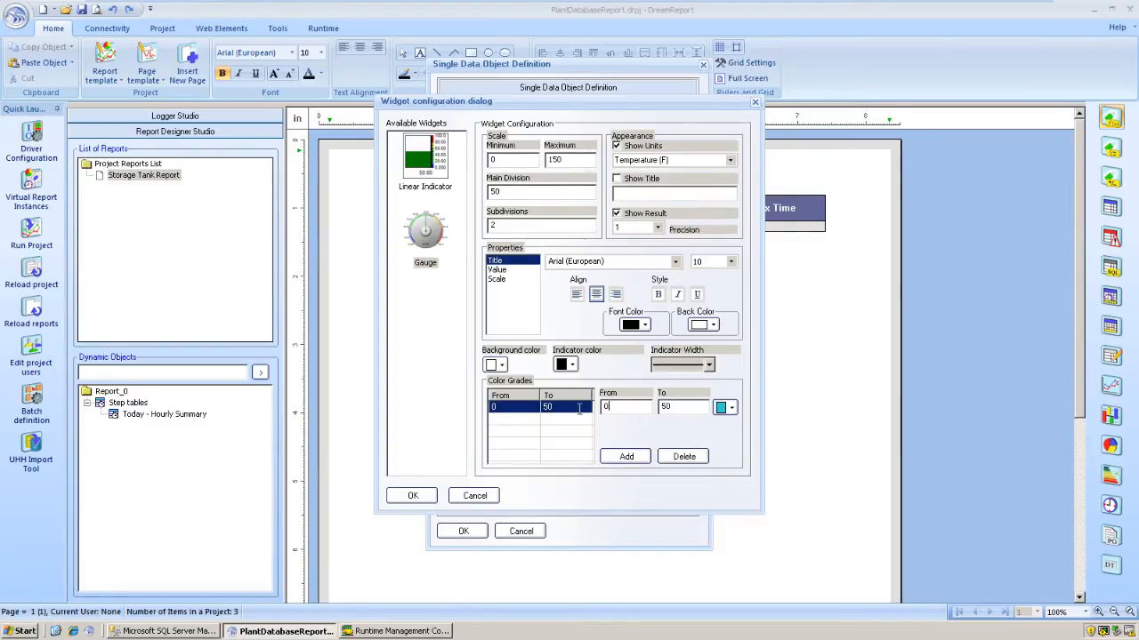
Add a green color grade from 50 to 100 to the gauge
{"action": "key", "text": "Tab"}
{"action": "type", "text": "1"}
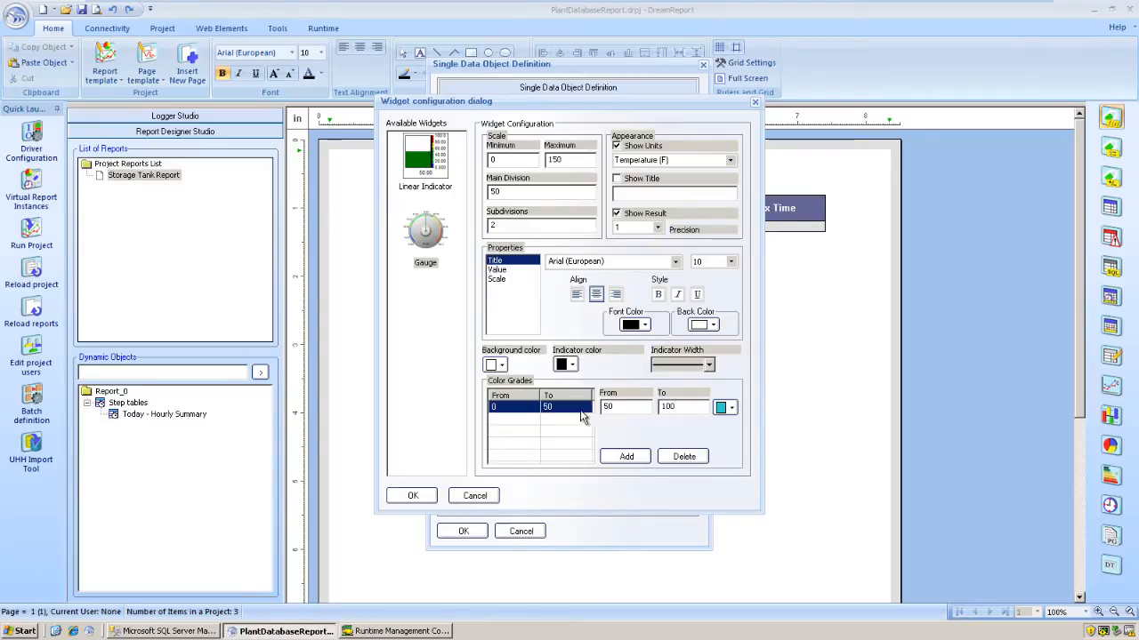
{"action": "left_click", "coordinate": [731, 407]}
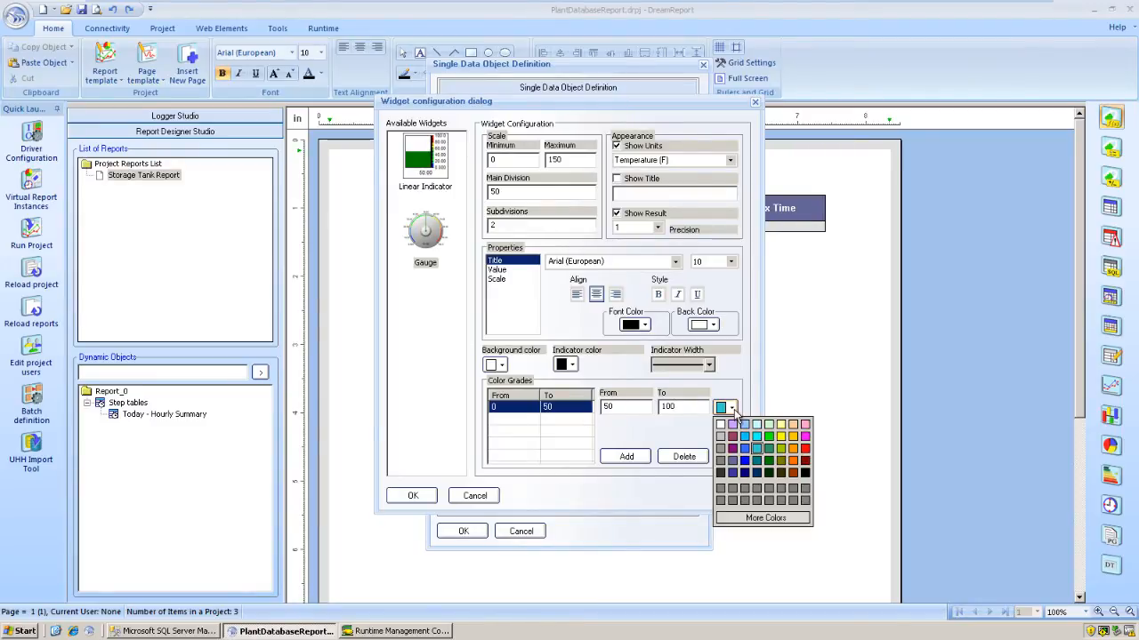
{"action": "left_click", "coordinate": [768, 436]}
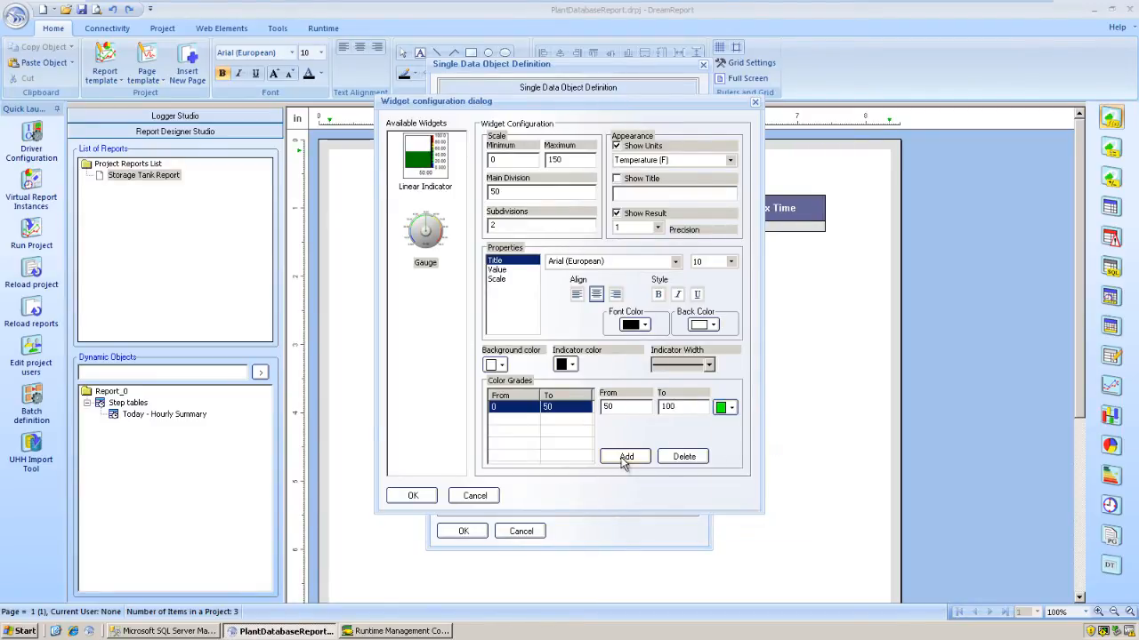
{"action": "left_click", "coordinate": [627, 457]}
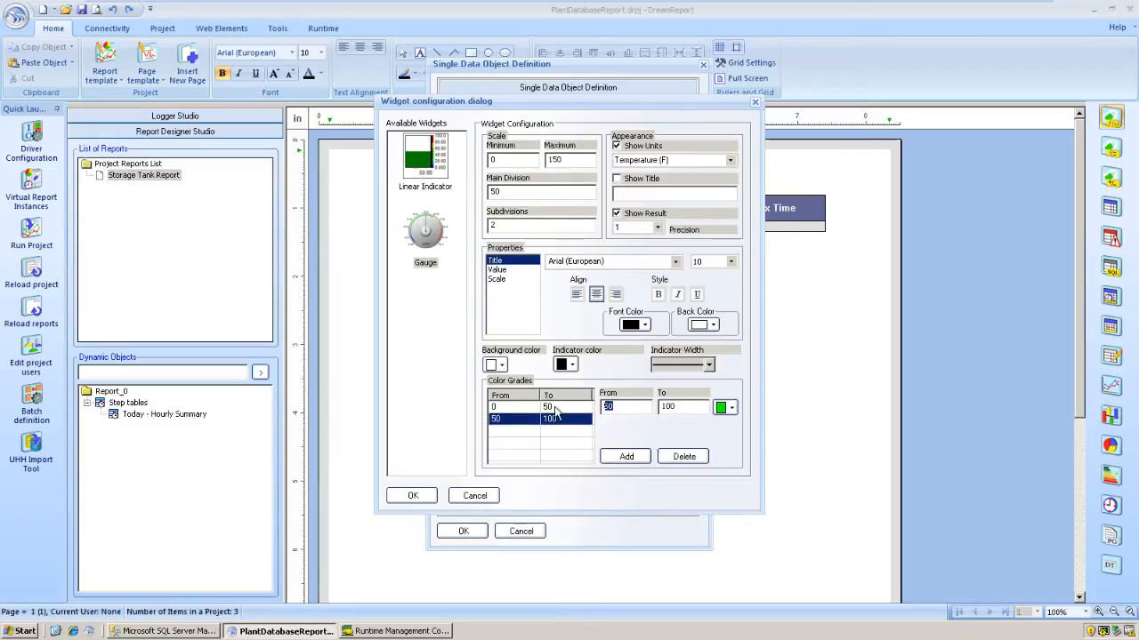
Add a red color grade from 100 to 150 and accept the gauge and avgTemp1 definitions
{"action": "type", "text": "100"}
{"action": "key", "text": "Tab"}
{"action": "type", "text": "1"}
{"action": "left_click", "coordinate": [733, 411]}
{"action": "left_click", "coordinate": [805, 451]}
{"action": "left_click", "coordinate": [627, 457]}
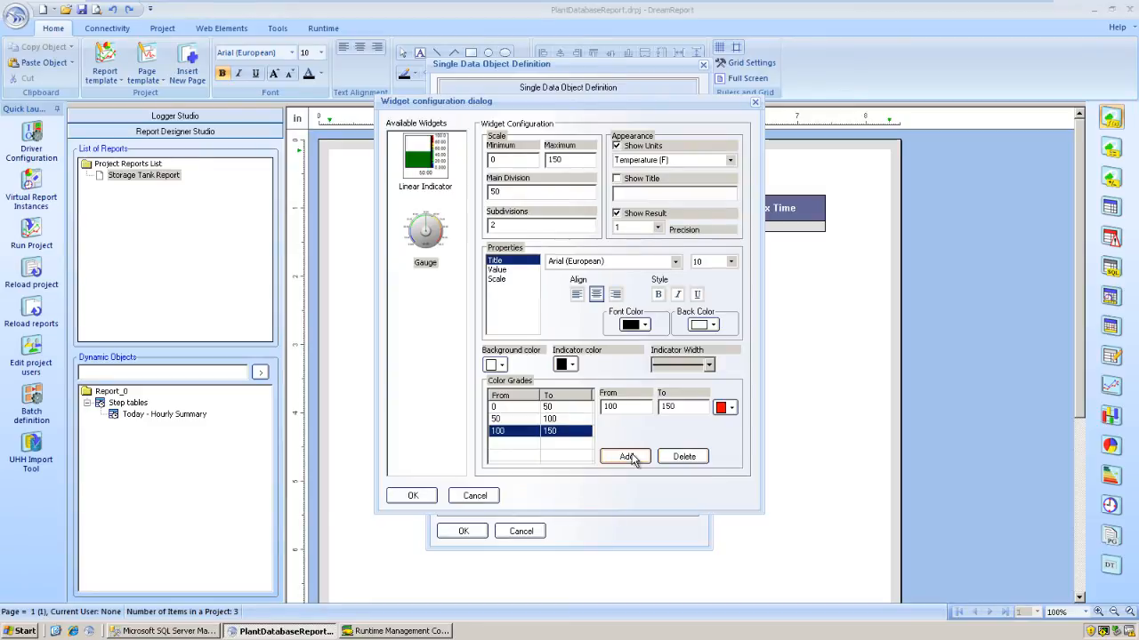
{"action": "left_click", "coordinate": [407, 497]}
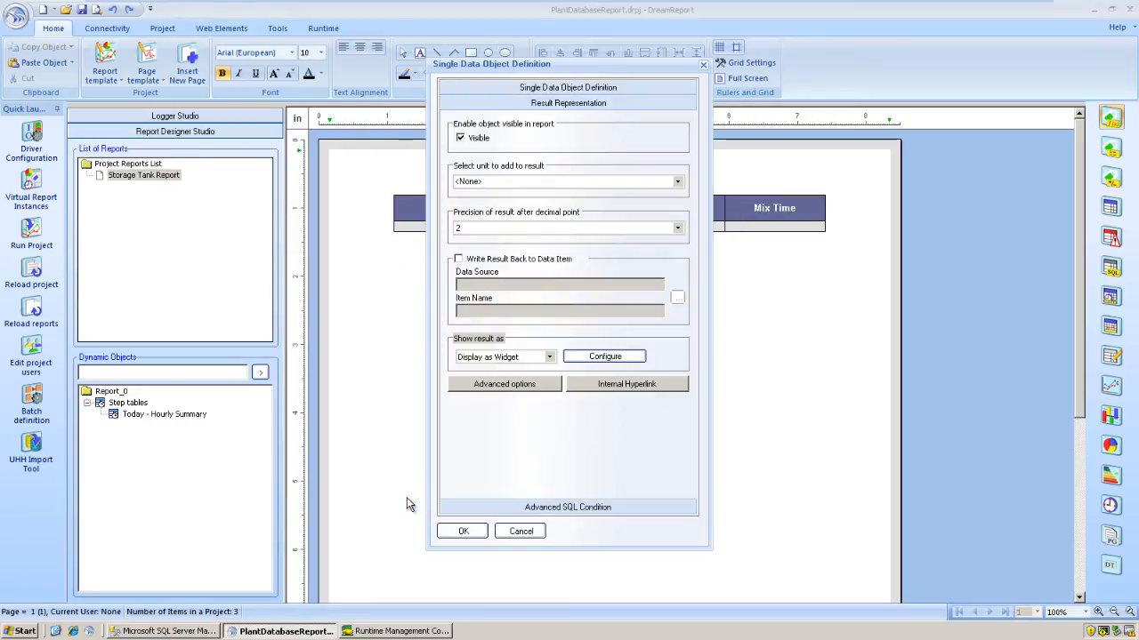
{"action": "left_click", "coordinate": [457, 530]}
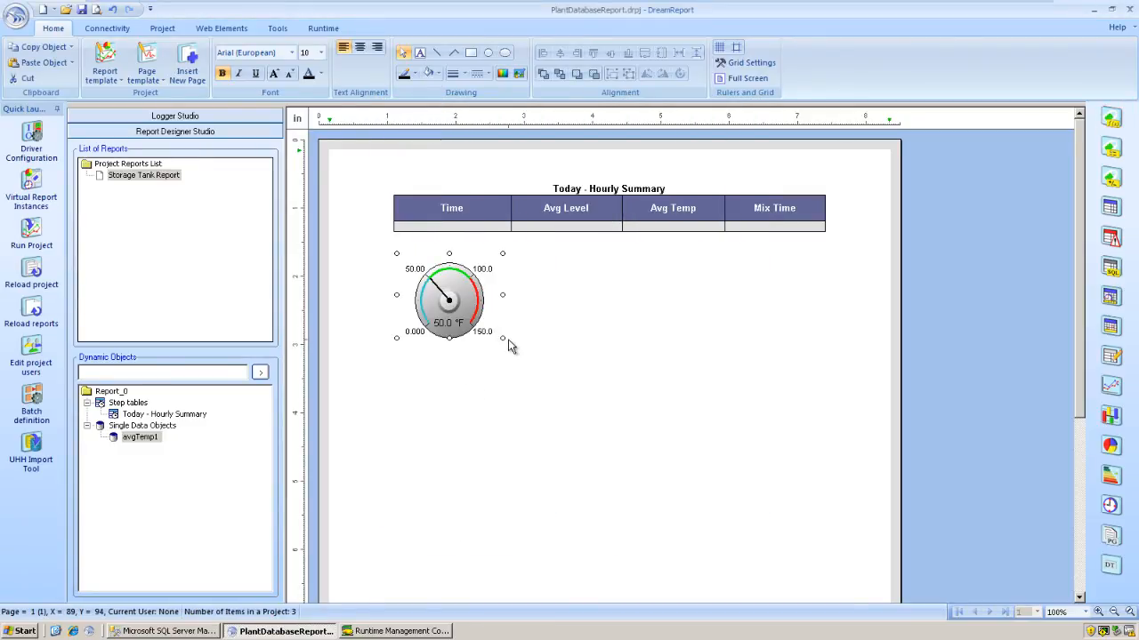
Enlarge the avgTemp1 gauge slightly and add the text label "Tank 1 - Avg Temp" centred beneath it
{"action": "left_click_drag", "start_coordinate": [503, 338], "coordinate": [461, 351]}
{"action": "left_click", "coordinate": [421, 53]}
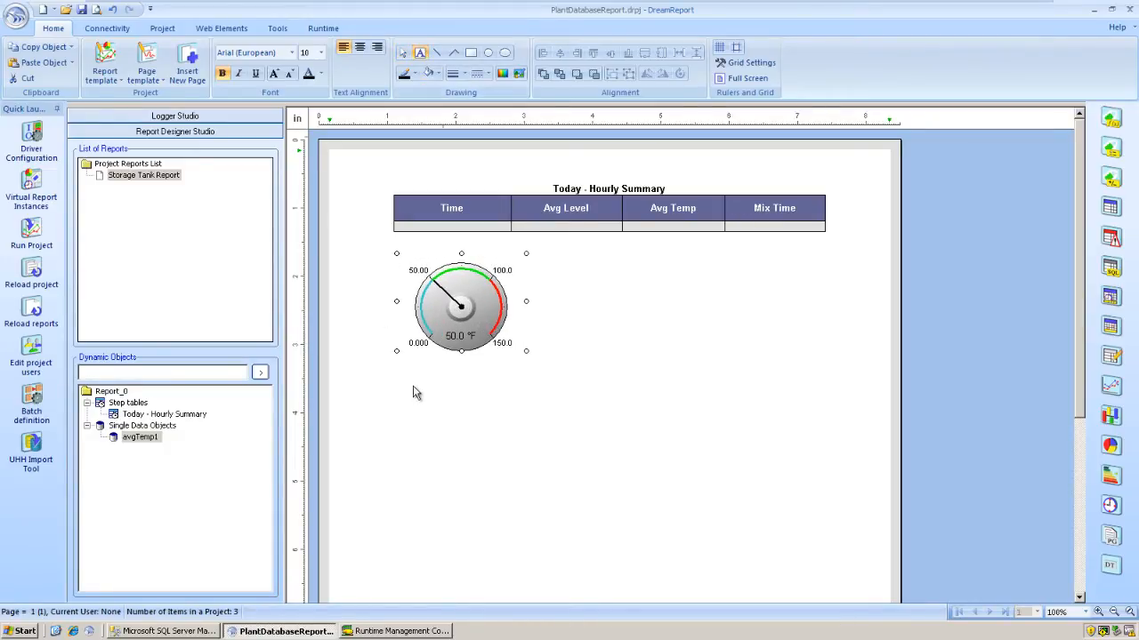
{"action": "left_click", "coordinate": [404, 363]}
{"action": "left_click_drag", "start_coordinate": [512, 376], "coordinate": [521, 377]}
{"action": "type", "text": "Tank 1 - Avg Temp"}
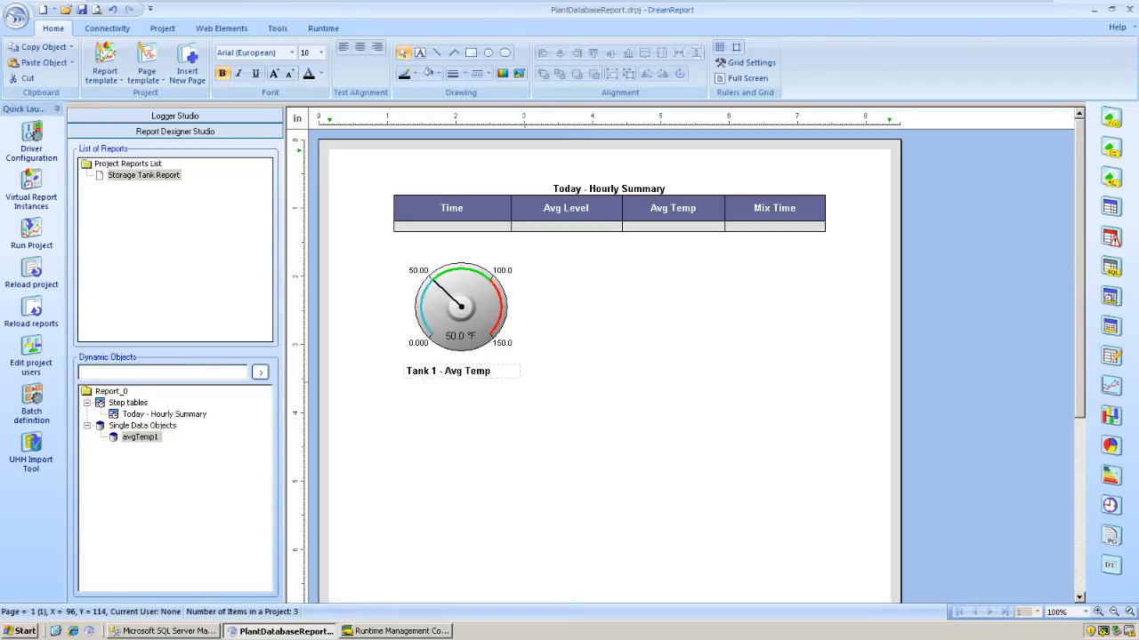
{"action": "left_click", "coordinate": [472, 410]}
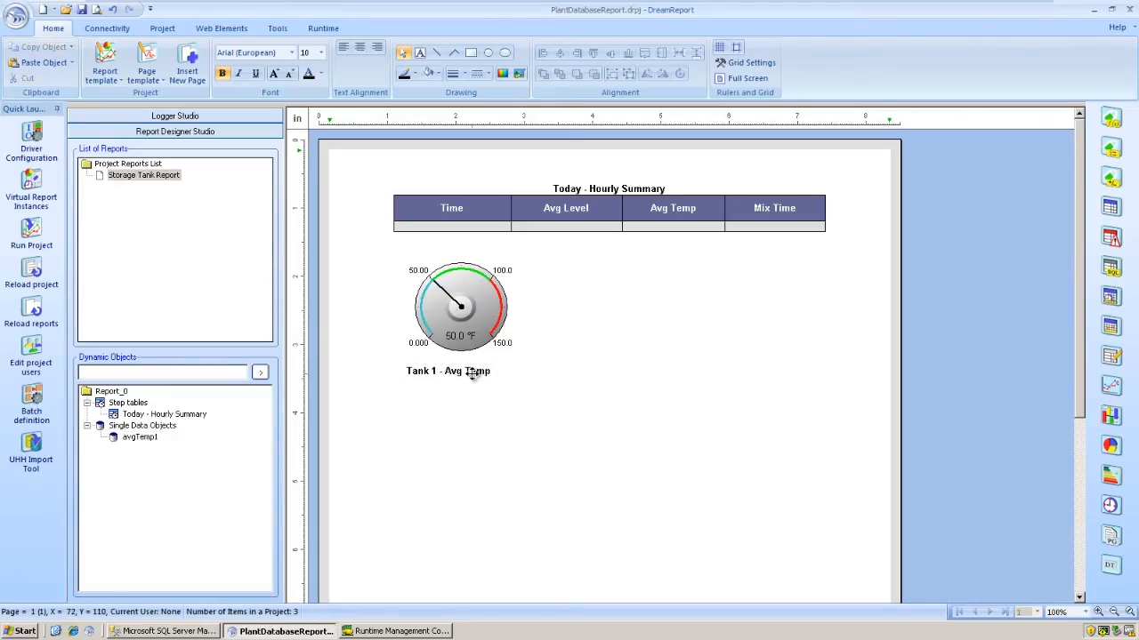
{"action": "left_click", "coordinate": [472, 375]}
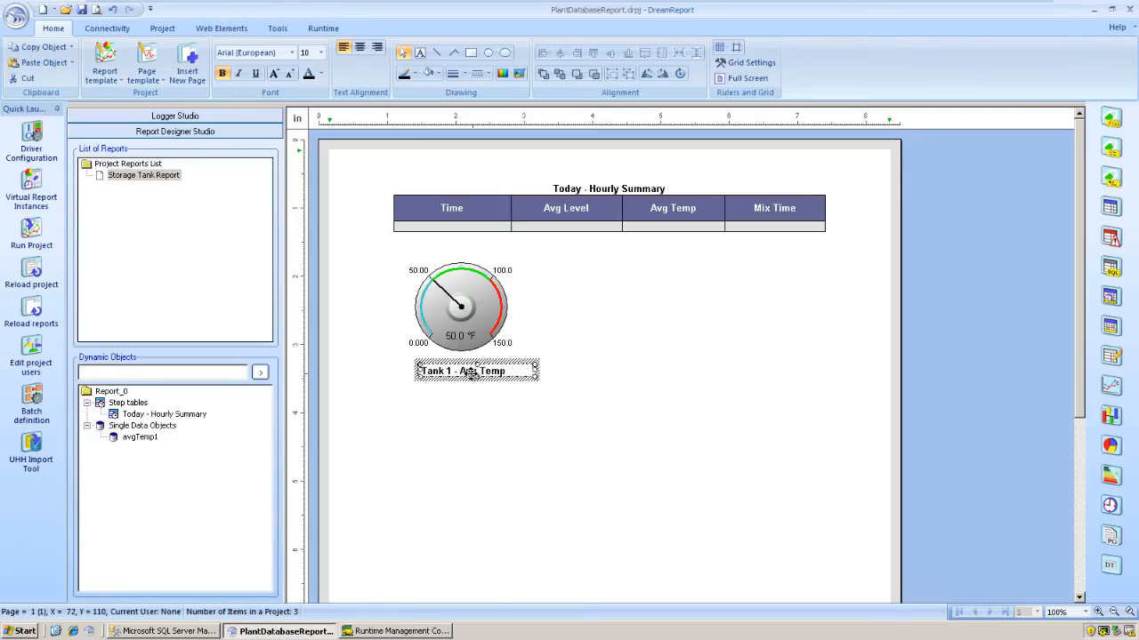
Copy the avgTemp1 gauge to the space beside it and name the copy avgTemp2
{"action": "left_click", "coordinate": [457, 288]}
{"action": "left_click", "coordinate": [457, 289]}
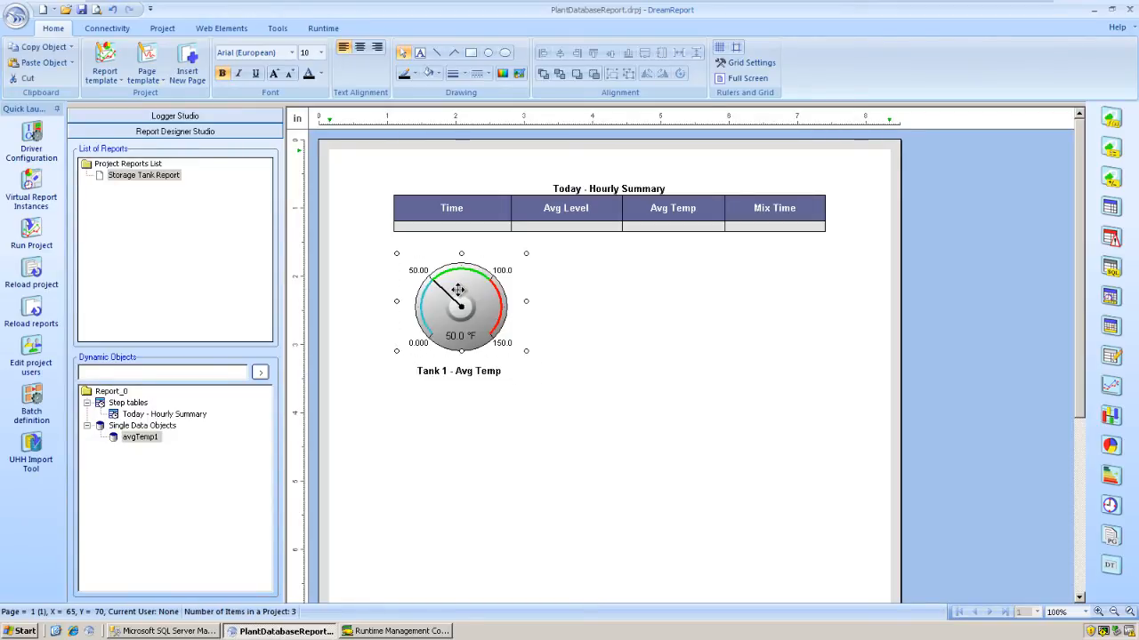
{"action": "left_click_drag", "start_coordinate": [457, 288], "coordinate": [617, 298]}
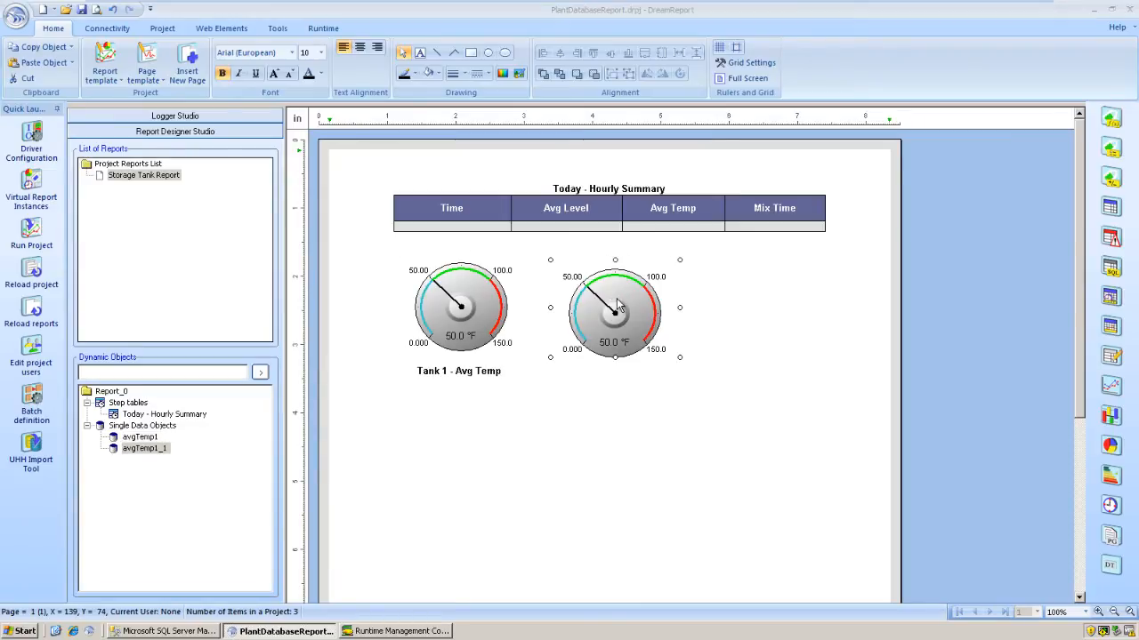
{"action": "double_click", "coordinate": [596, 281]}
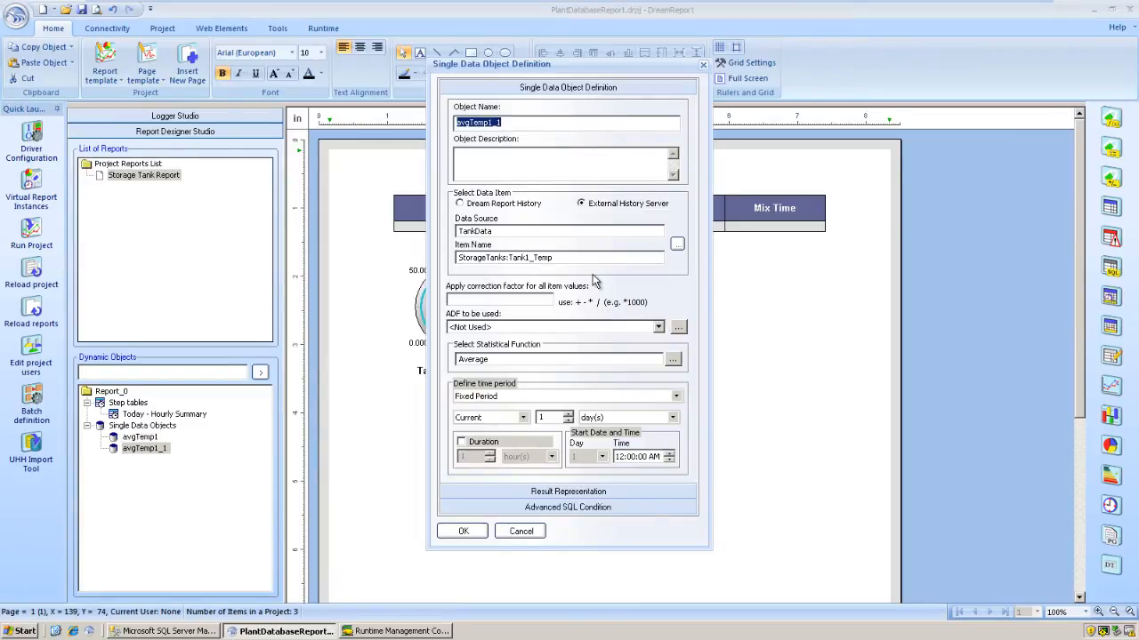
{"action": "key", "text": "Left"}
{"action": "key", "text": "End"}
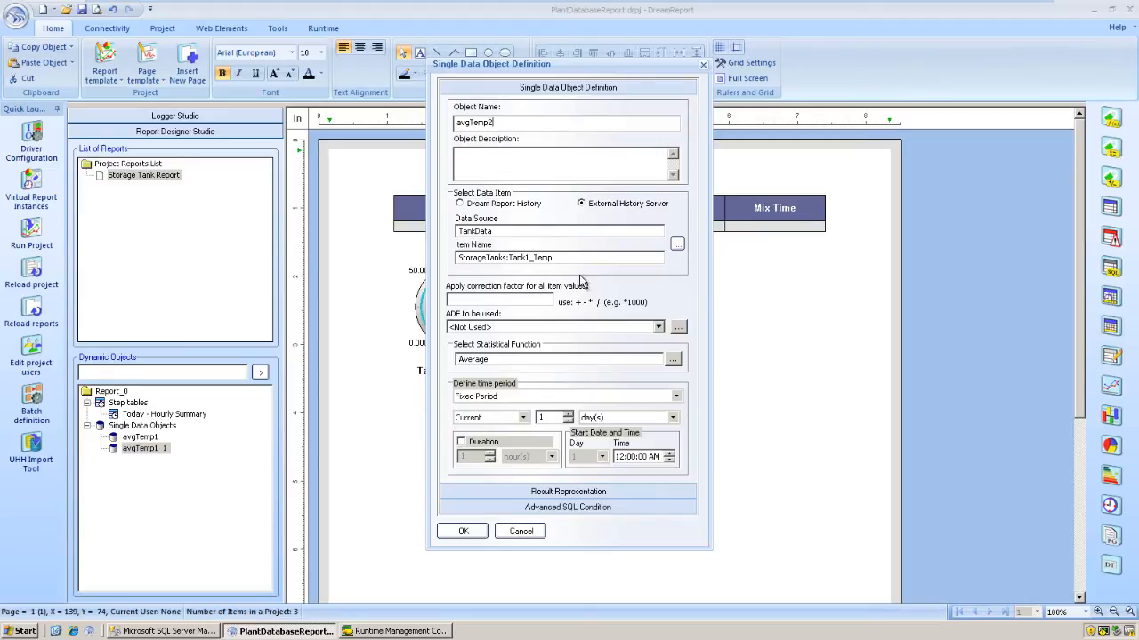
Filter the items by *temp, assign Tank2_Temp as avgTemp2's data item and accept the definition
{"action": "left_click", "coordinate": [678, 244]}
{"action": "left_click", "coordinate": [508, 197]}
{"action": "left_click", "coordinate": [463, 217]}
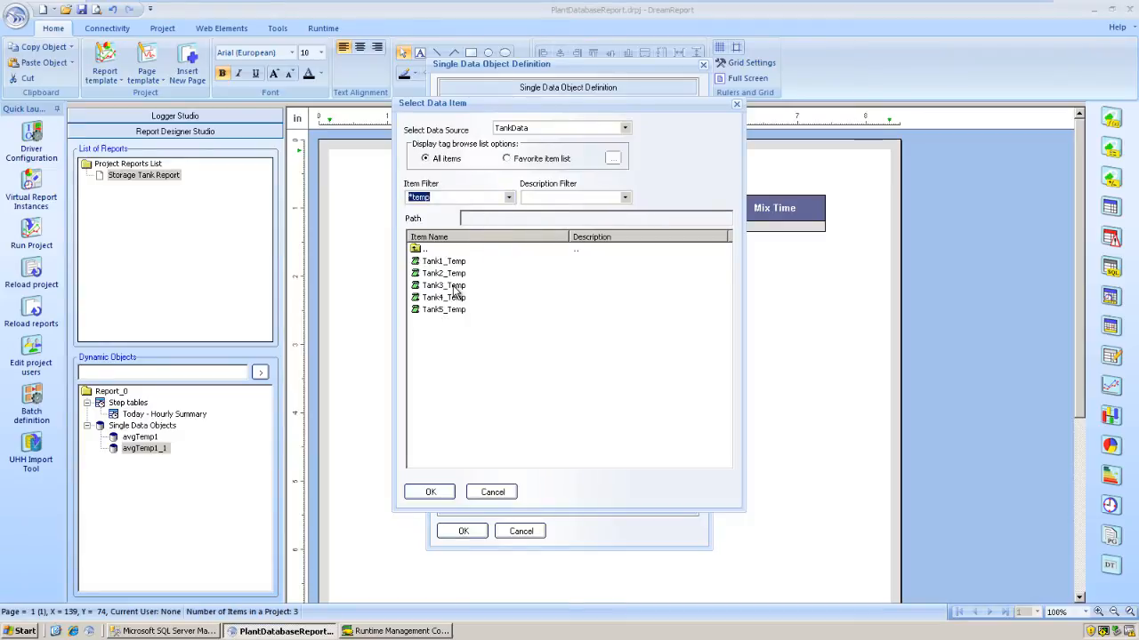
{"action": "double_click", "coordinate": [455, 274]}
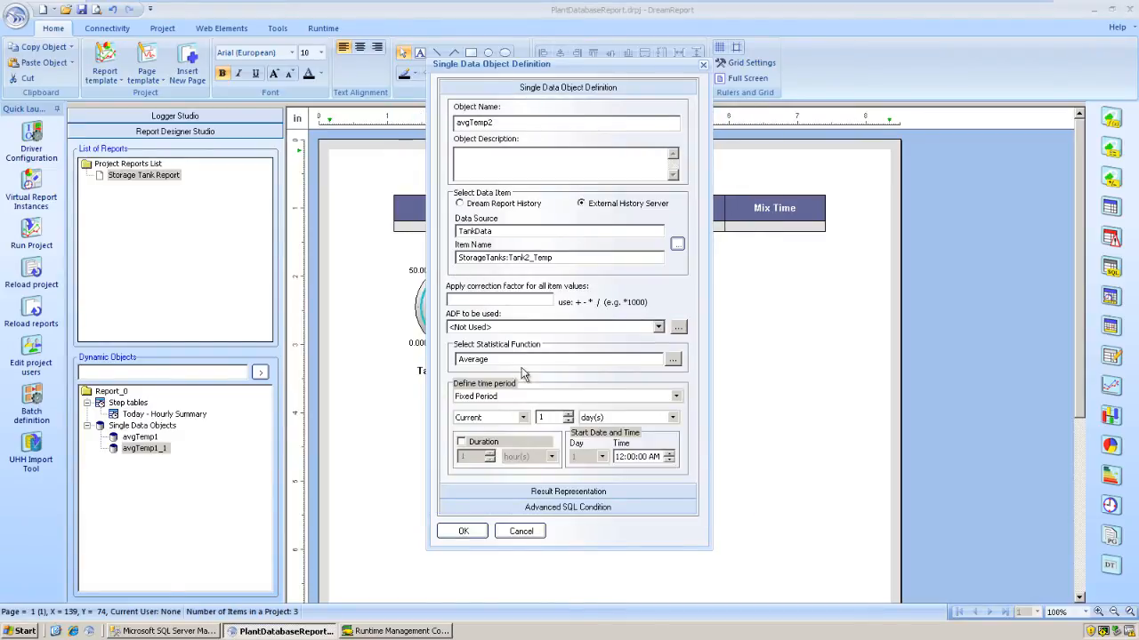
{"action": "left_click", "coordinate": [469, 531]}
Copy the avgTemp2 gauge below the Mix Time column as avgTemp3 with data item Tank3_Temp, and align the three gauges in a row
{"action": "left_click_drag", "start_coordinate": [617, 313], "coordinate": [770, 316]}
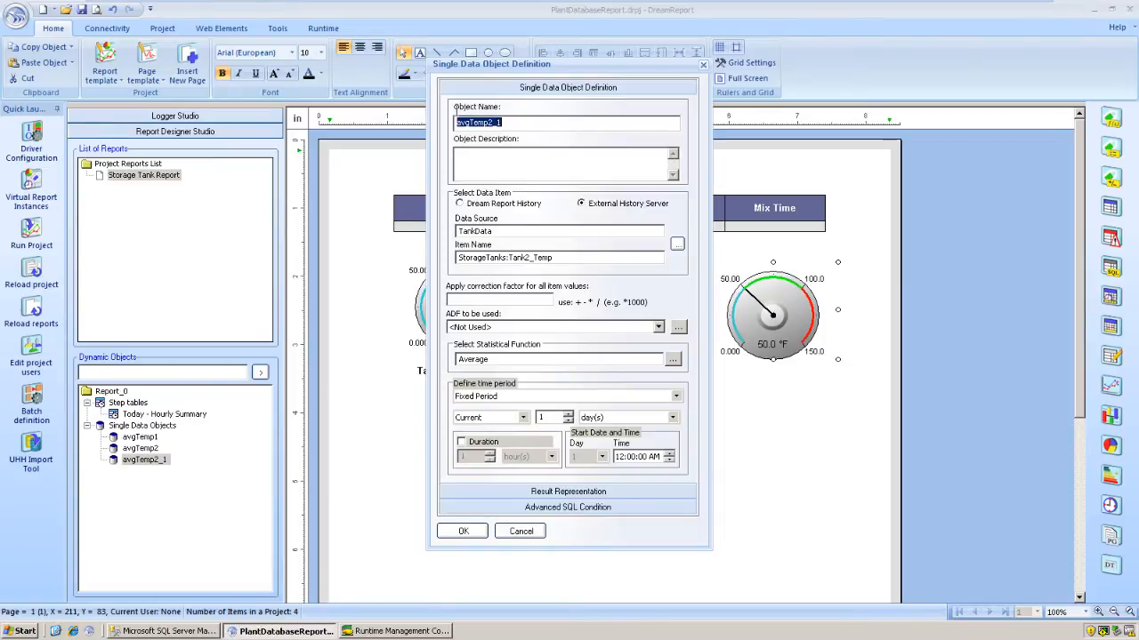
{"action": "left_click_drag", "start_coordinate": [487, 122], "coordinate": [554, 127]}
{"action": "type", "text": "3"}
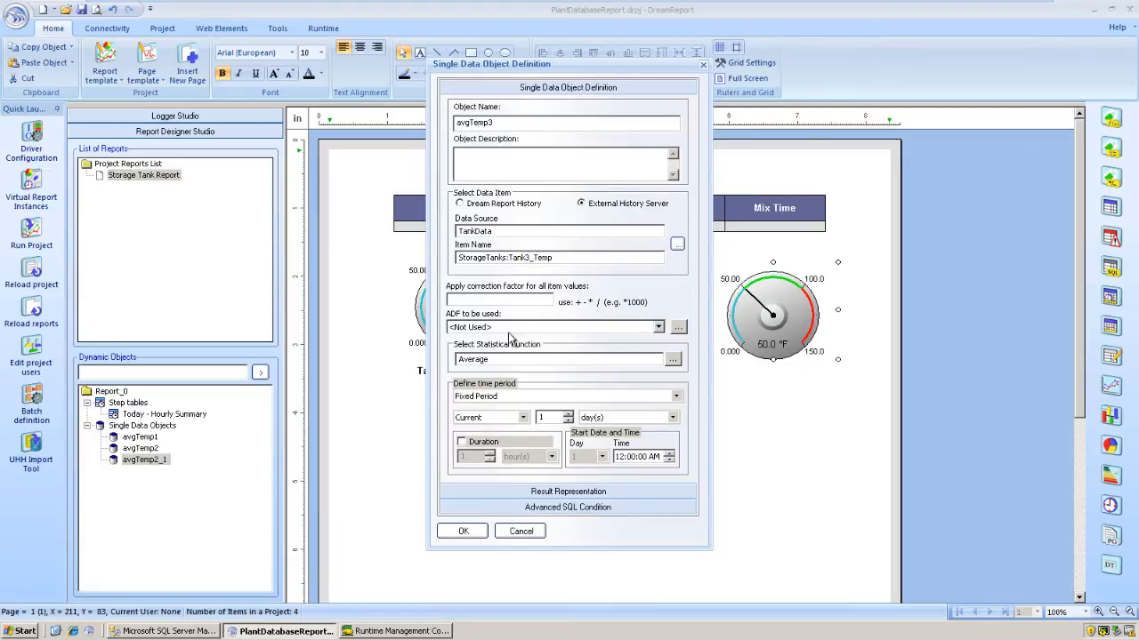
{"action": "left_click", "coordinate": [464, 532]}
{"action": "left_click", "coordinate": [613, 313], "text": "ctrl"}
{"action": "left_click", "coordinate": [461, 306], "text": "ctrl"}
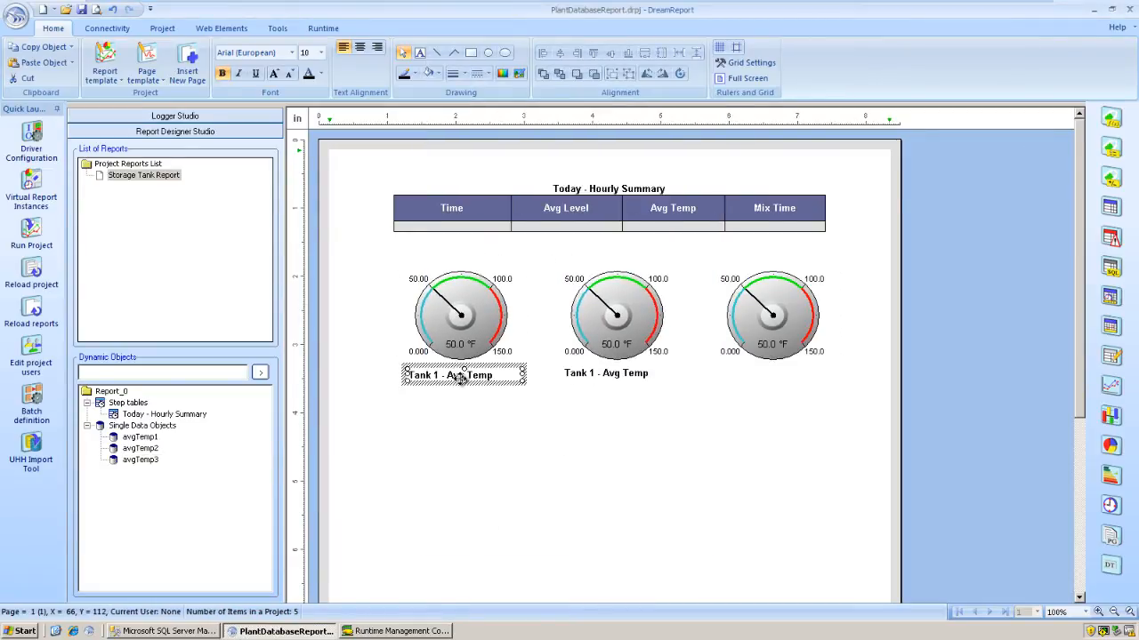
Copy the Tank 1 label beneath the other gauges as "Tank 2 - Avg Temp" and "Tank 3 - Avg Temp", and align the three labels
{"action": "left_click", "coordinate": [480, 391]}
{"action": "left_click_drag", "start_coordinate": [613, 372], "coordinate": [770, 375]}
{"action": "double_click", "coordinate": [737, 381]}
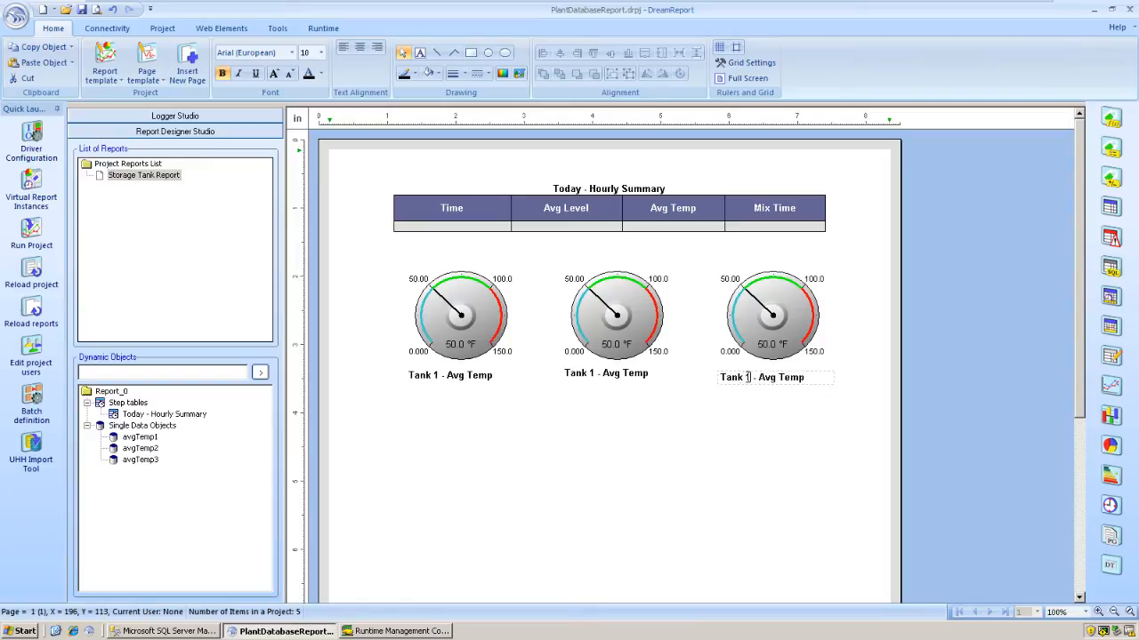
{"action": "type", "text": "3"}
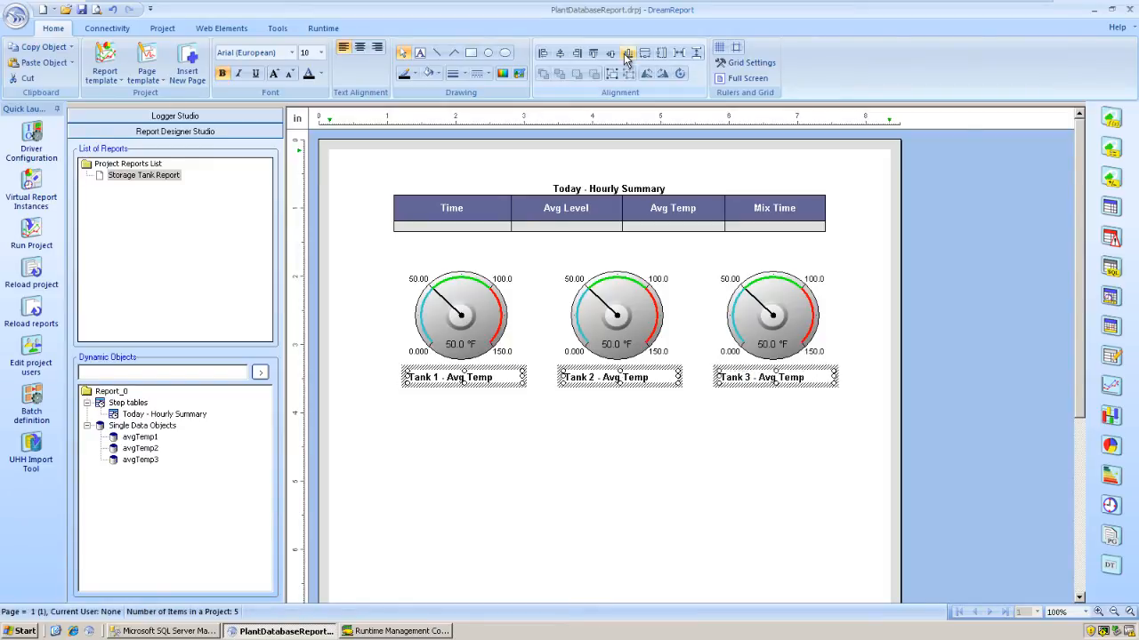
{"action": "left_click", "coordinate": [690, 451]}
Draw a rectangle around the three gauges and their labels, about as wide as the step table, and send it behind them
{"action": "left_click", "coordinate": [470, 52]}
{"action": "left_click_drag", "start_coordinate": [392, 249], "coordinate": [831, 398]}
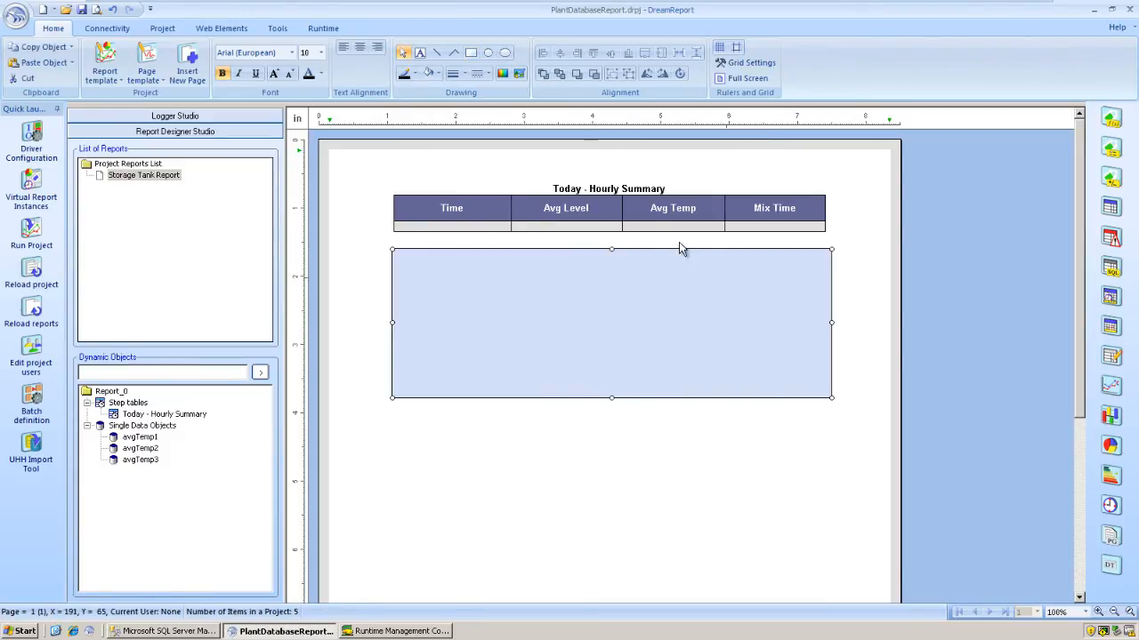
{"action": "left_click", "coordinate": [560, 75]}
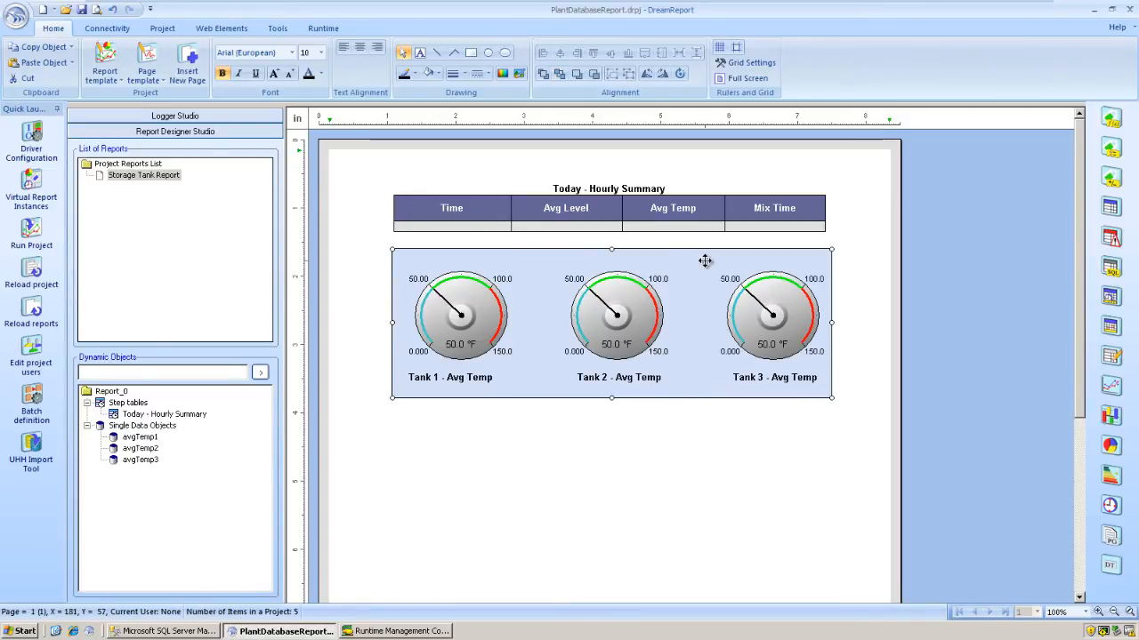
Draw a chart beneath the gauge rectangle at about its width, filter the items by *temp and assign Tank1_Temp as its first data item
{"action": "left_click_drag", "start_coordinate": [1080, 350], "coordinate": [1083, 395]}
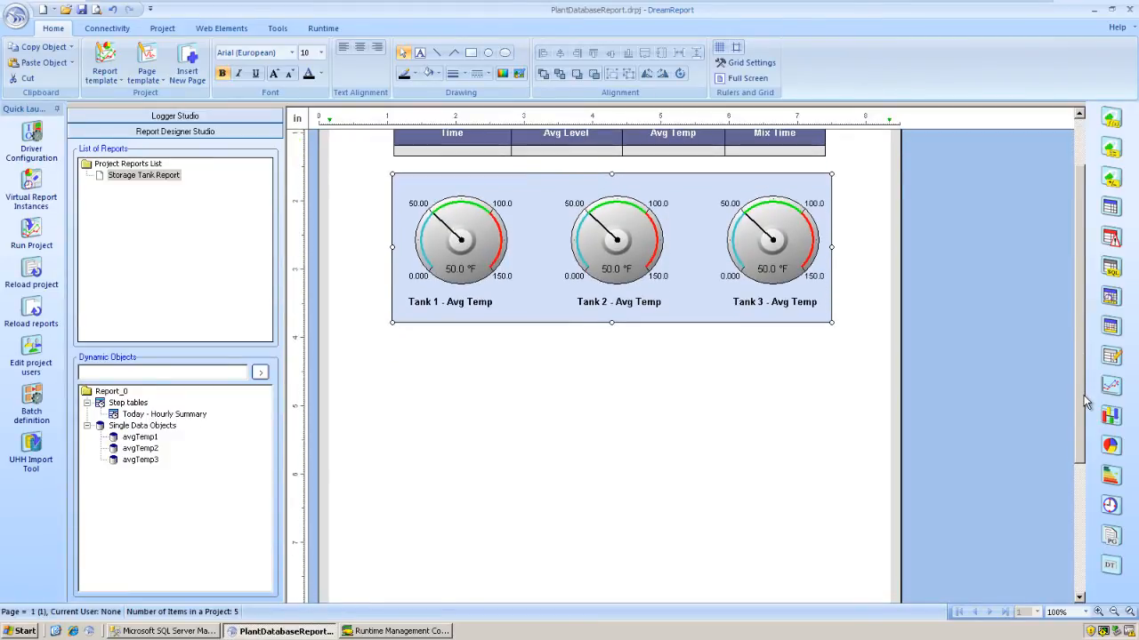
{"action": "left_click", "coordinate": [1110, 386]}
{"action": "left_click_drag", "start_coordinate": [392, 342], "coordinate": [835, 596]}
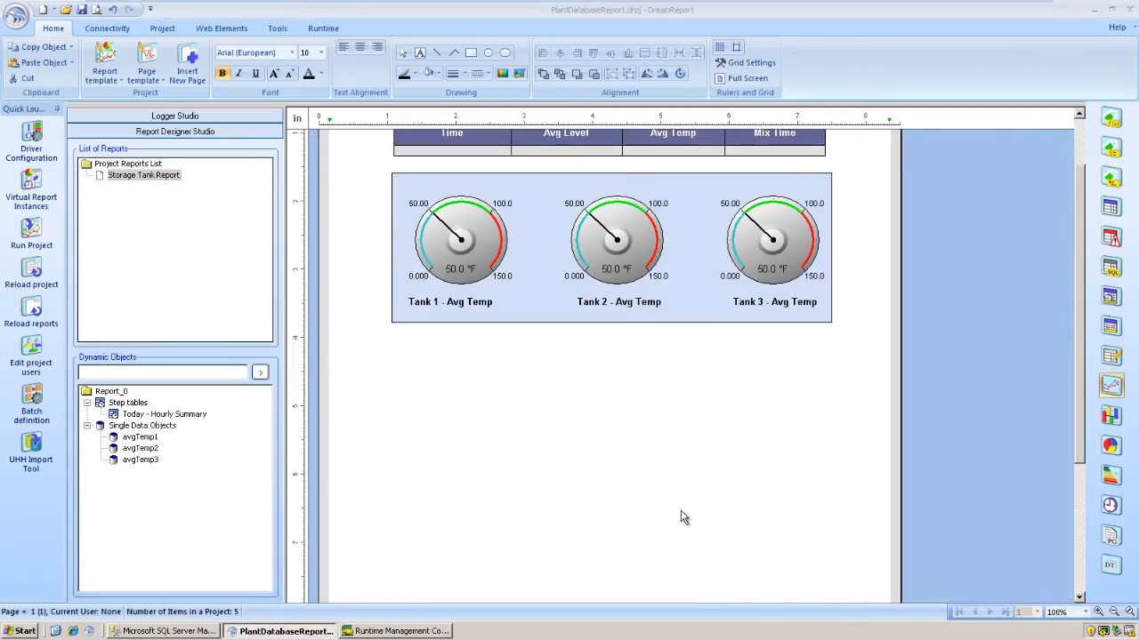
{"action": "left_click", "coordinate": [771, 113]}
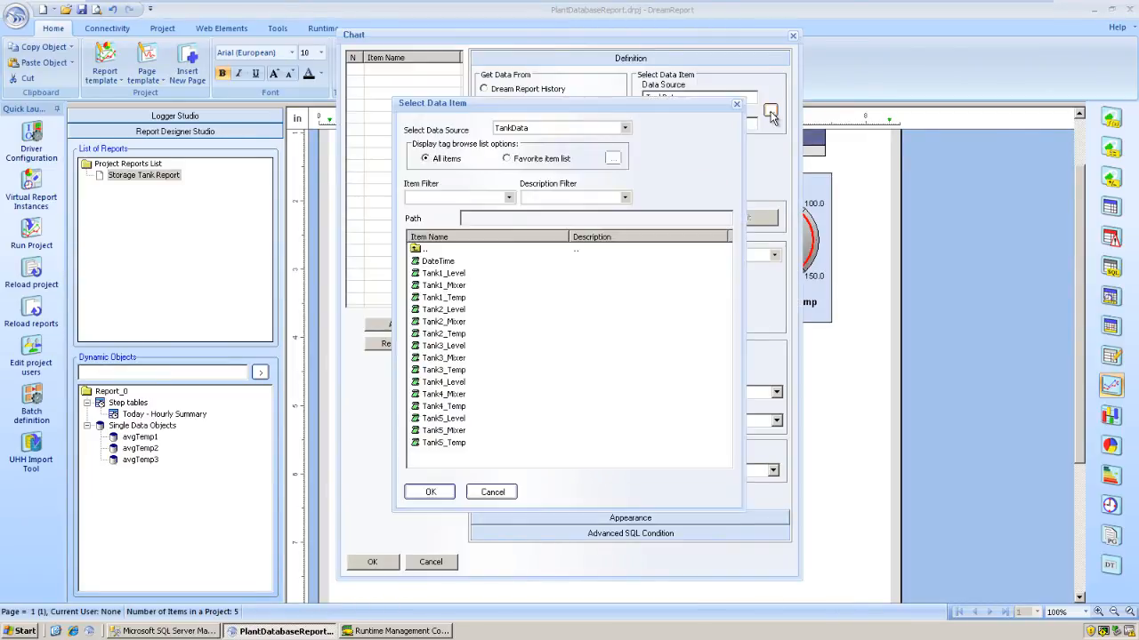
{"action": "left_click", "coordinate": [509, 197]}
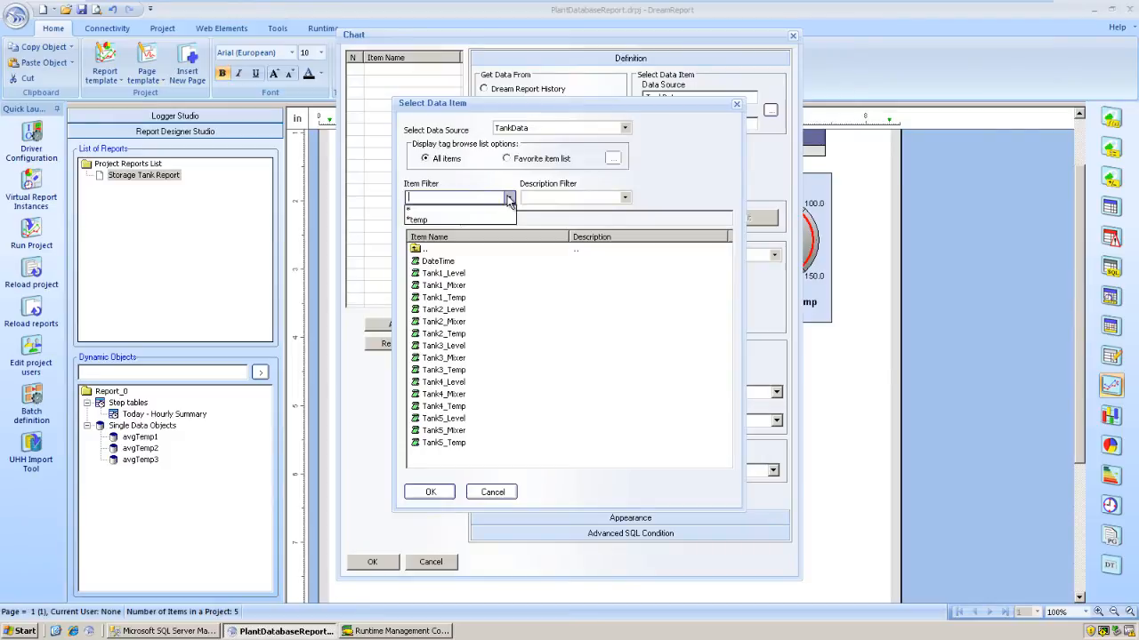
{"action": "left_click", "coordinate": [481, 220]}
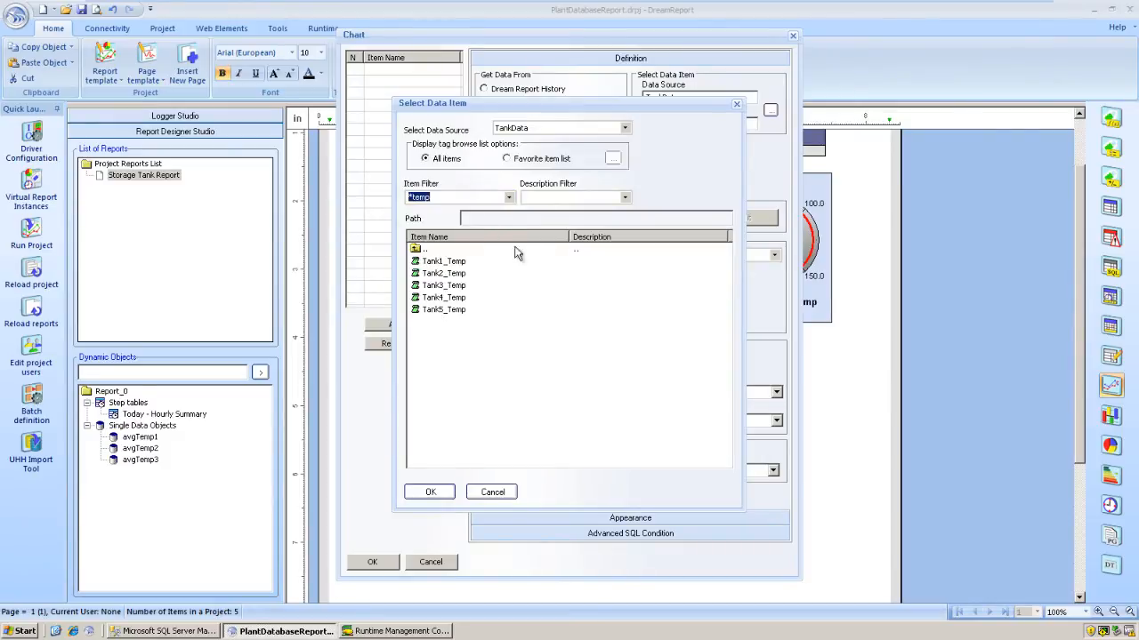
{"action": "left_click", "coordinate": [437, 264]}
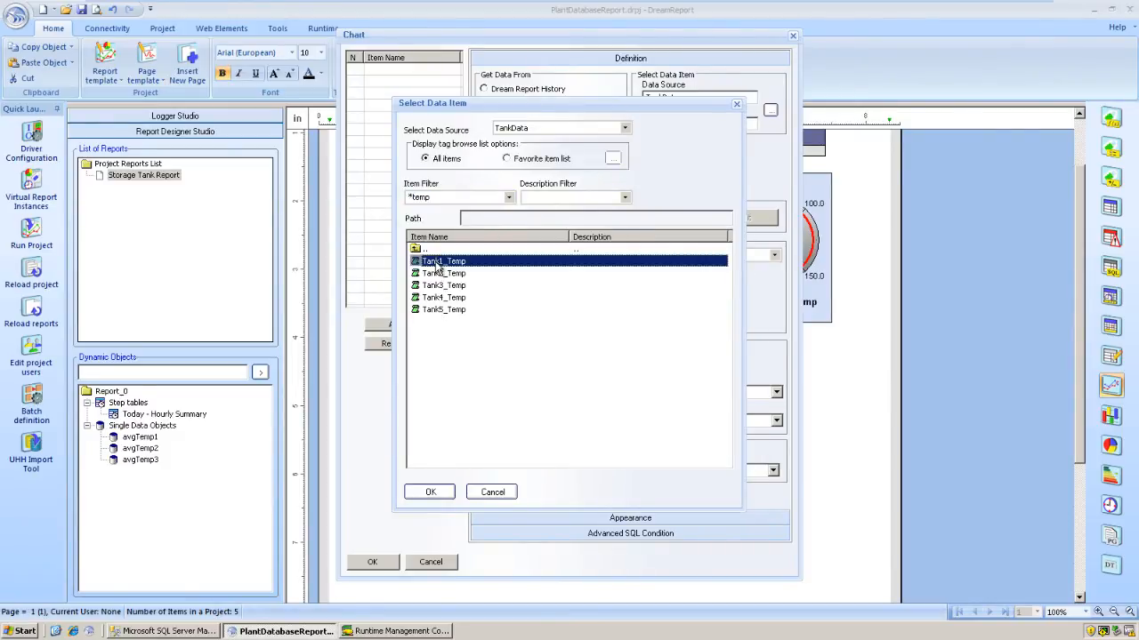
{"action": "double_click", "coordinate": [437, 261]}
Set the Tank1_Temp line's fixed time period to the last 4 hours
{"action": "left_click", "coordinate": [549, 277]}
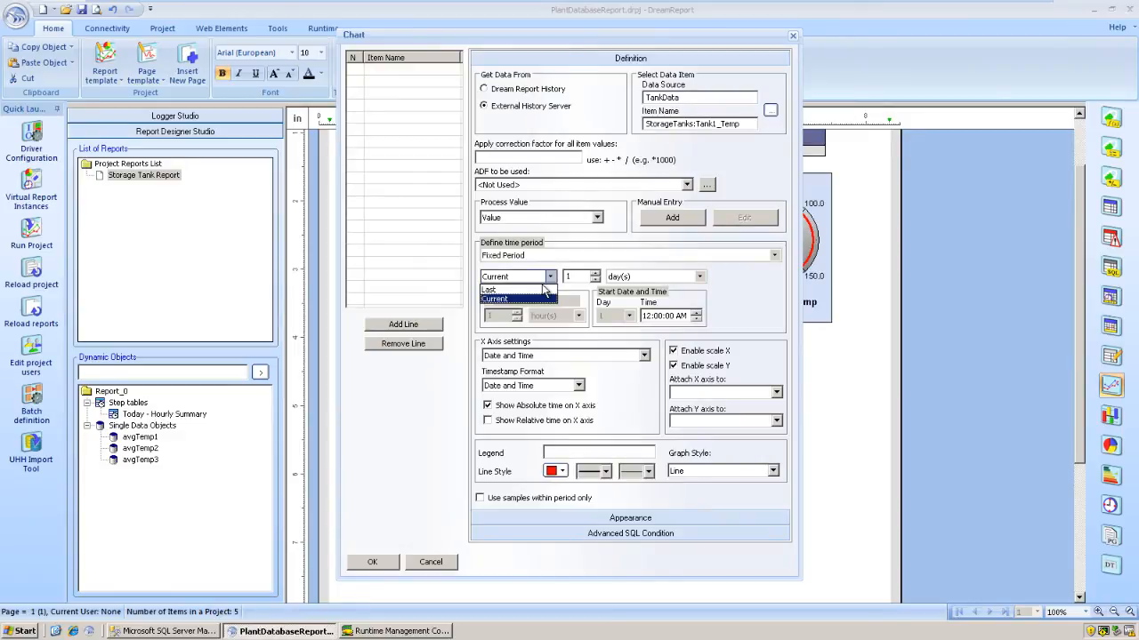
{"action": "left_click", "coordinate": [540, 294]}
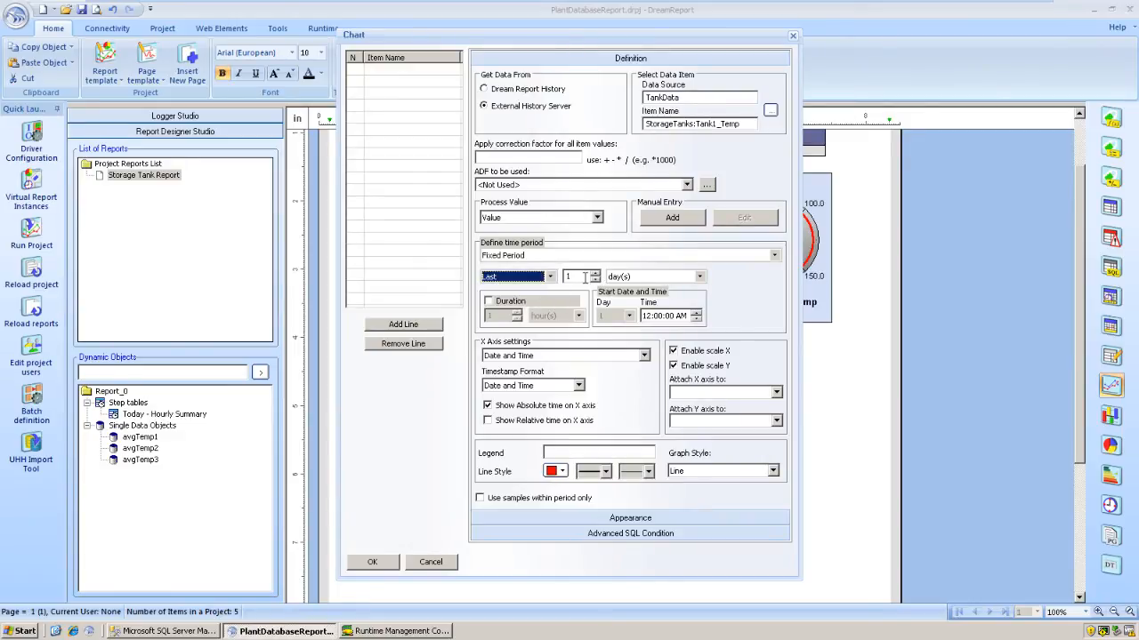
{"action": "left_click", "coordinate": [567, 276]}
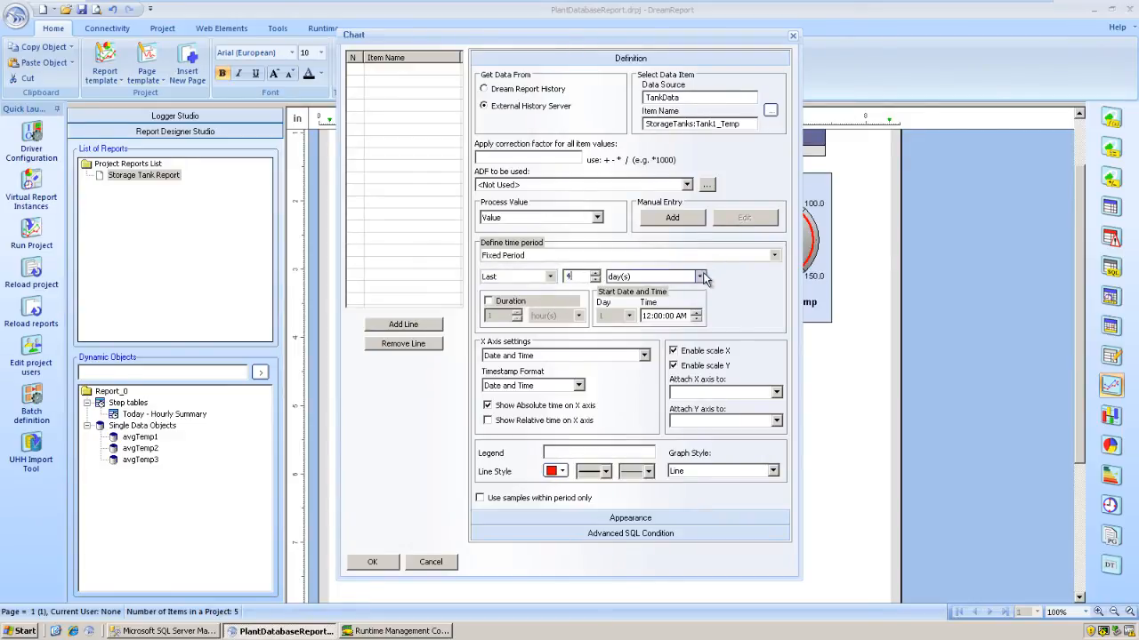
{"action": "type", "text": "4"}
{"action": "left_click", "coordinate": [654, 277]}
{"action": "left_click", "coordinate": [651, 303]}
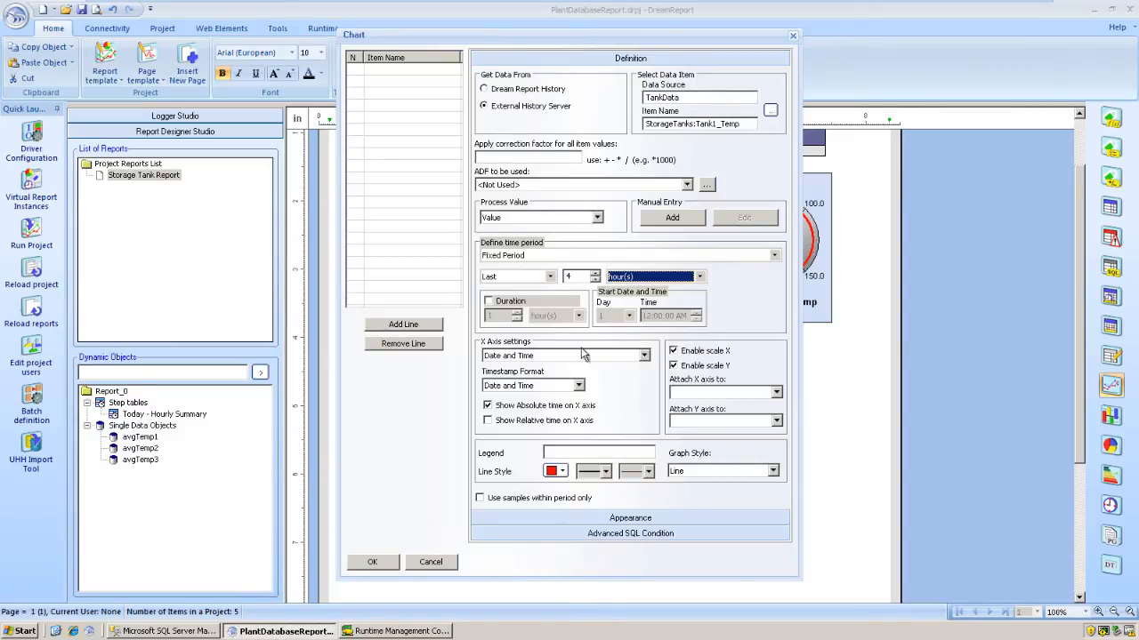
Give the line the legend "Tank 1" and a dark blue colour, and add it to the chart's lines
{"action": "left_click", "coordinate": [556, 453]}
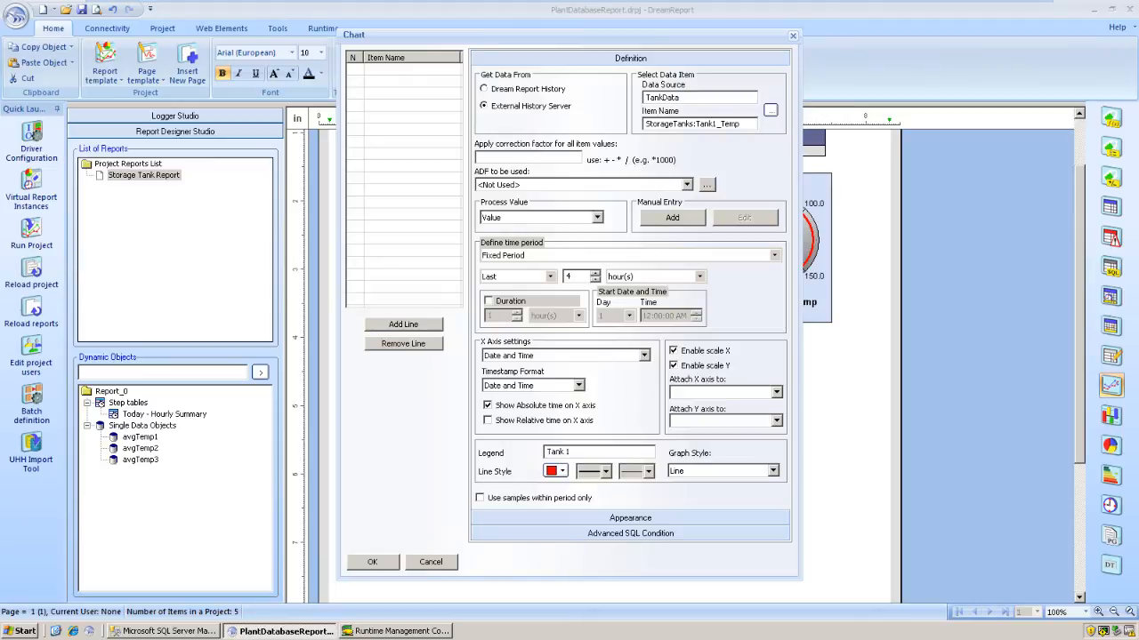
{"action": "left_click", "coordinate": [561, 471]}
{"action": "left_click", "coordinate": [576, 523]}
{"action": "left_click", "coordinate": [405, 326]}
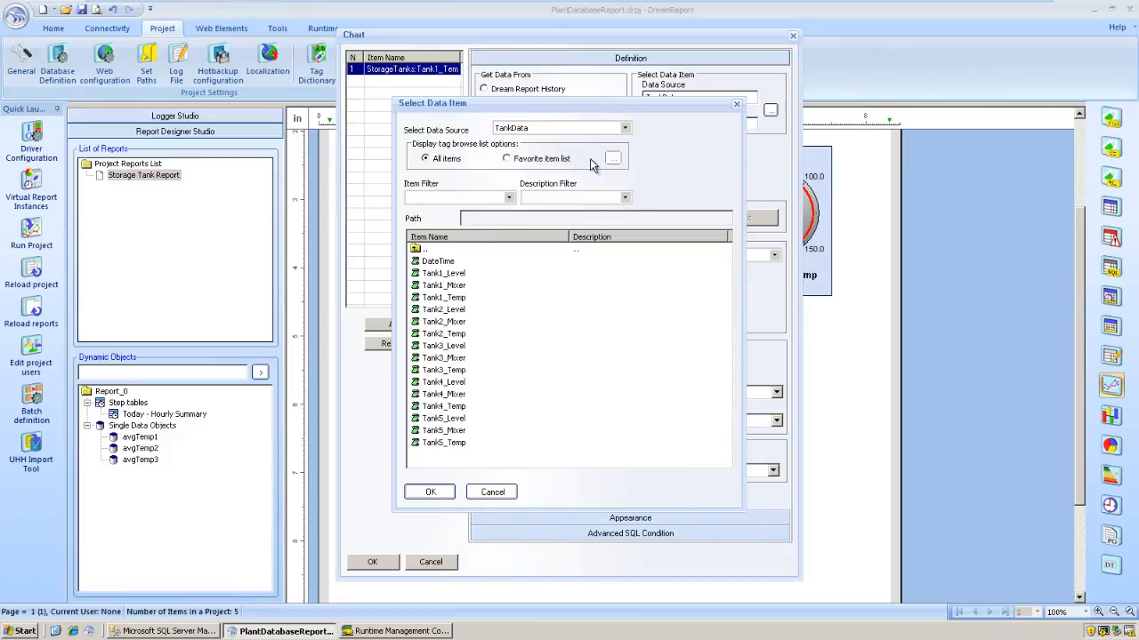
Filter the items by *temp, choose Tank2_Temp and add it to the chart as a magenta line with the legend "Tank 2"
{"action": "left_click", "coordinate": [508, 197]}
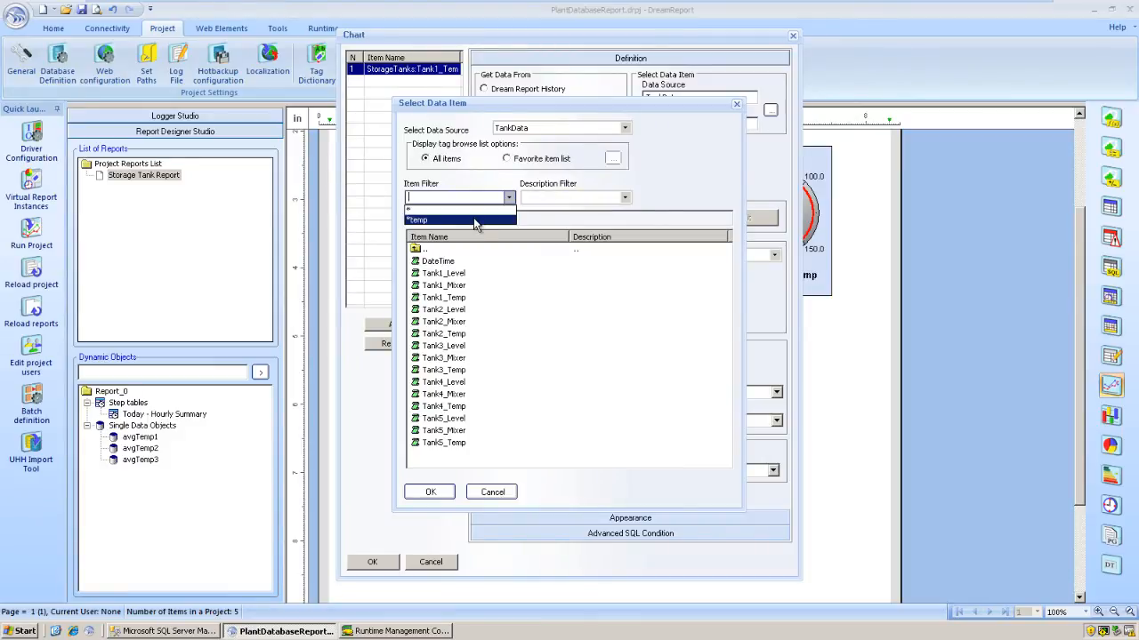
{"action": "left_click", "coordinate": [476, 220]}
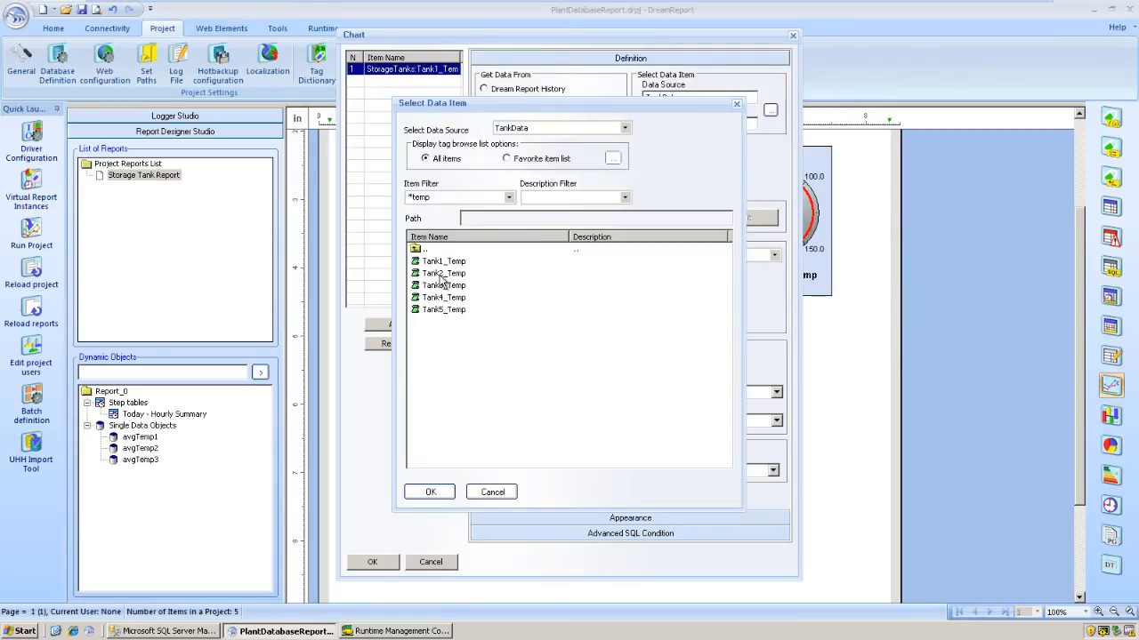
{"action": "double_click", "coordinate": [439, 275]}
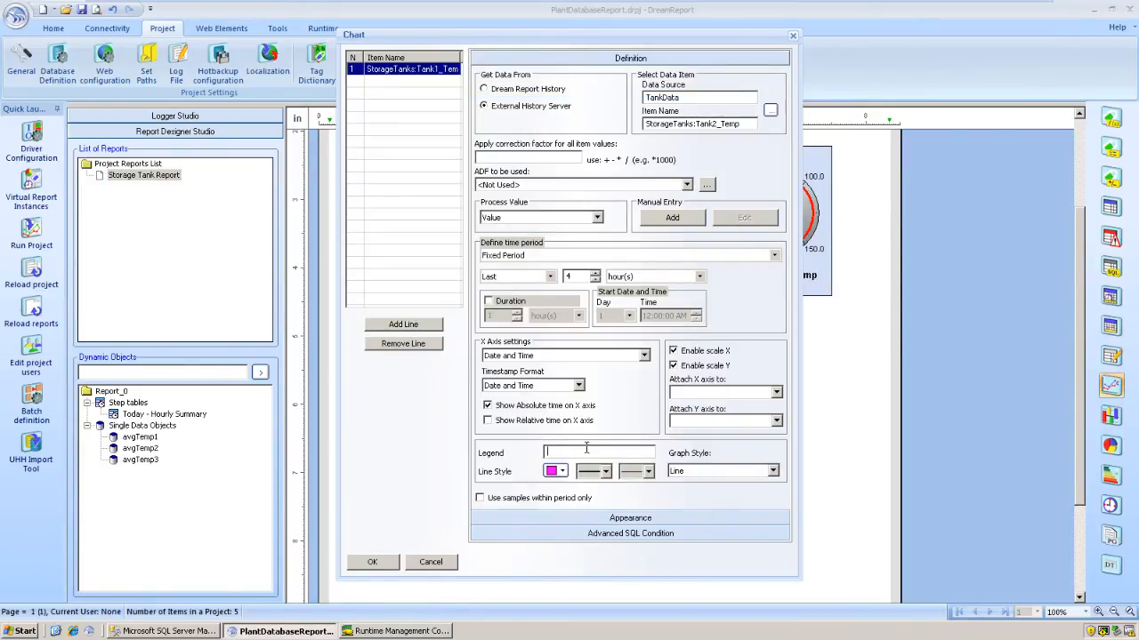
{"action": "left_click", "coordinate": [587, 448]}
{"action": "type", "text": "Tank 2"}
{"action": "left_click", "coordinate": [409, 329]}
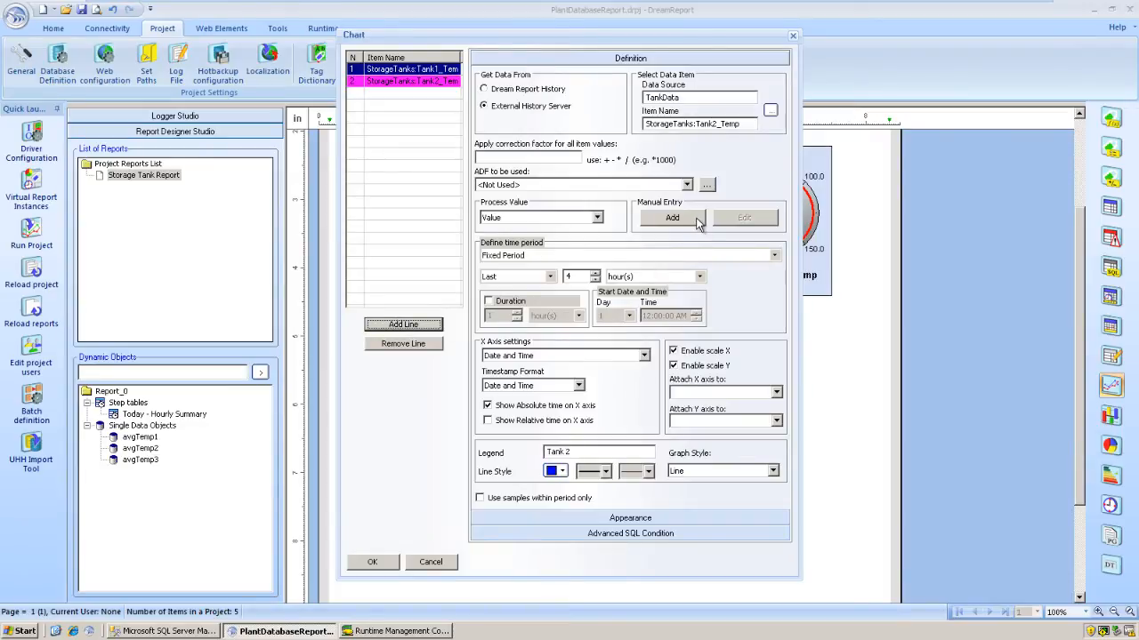
Choose Tank3_Temp as data item and add it to the chart as a brown line with the legend "Tank 3"
{"action": "left_click", "coordinate": [770, 109]}
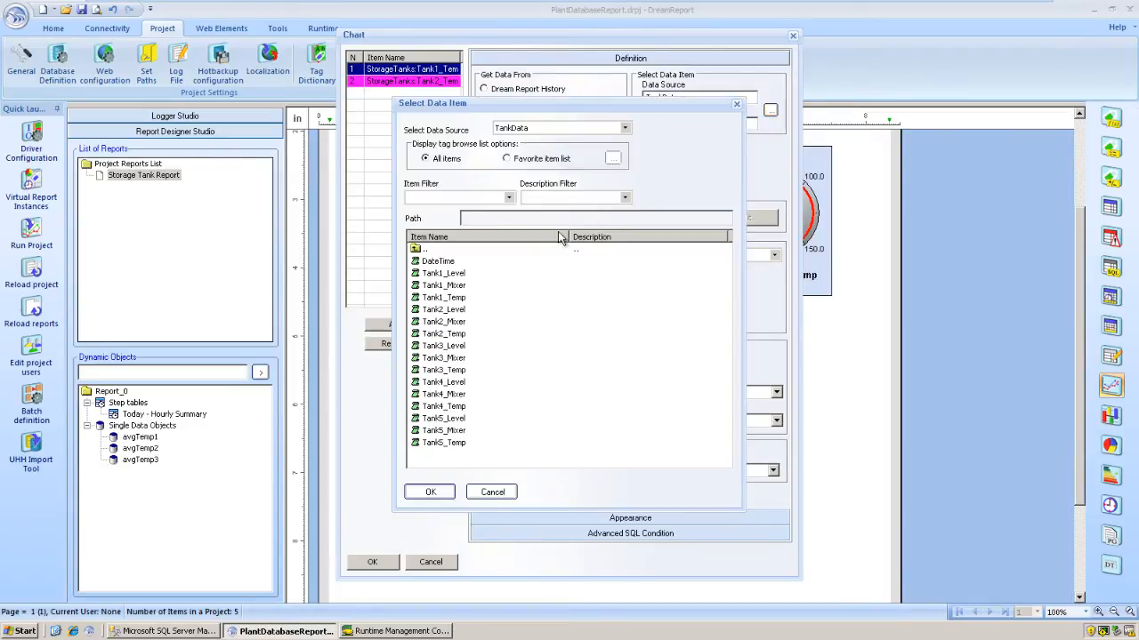
{"action": "double_click", "coordinate": [443, 370]}
{"action": "left_click", "coordinate": [560, 471]}
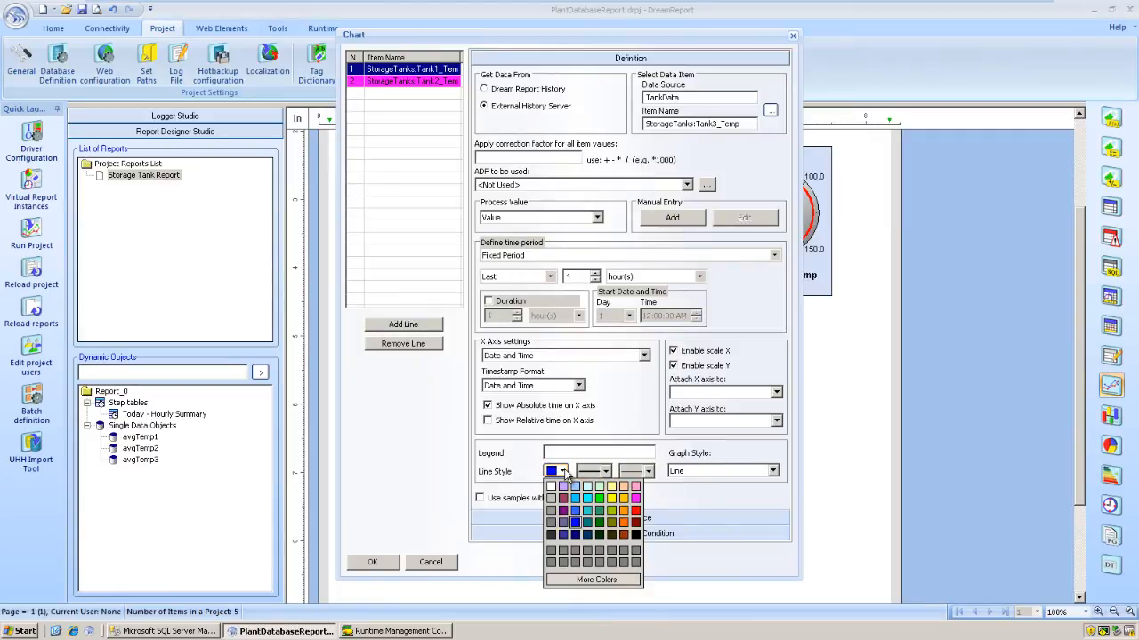
{"action": "left_click", "coordinate": [623, 535]}
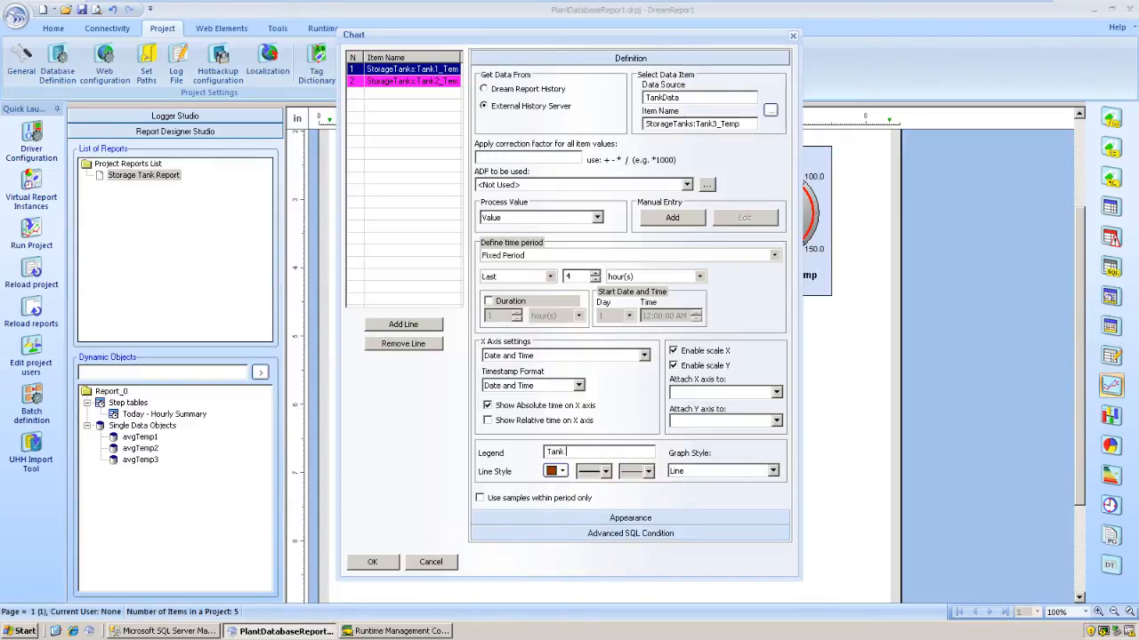
{"action": "left_click", "coordinate": [429, 326]}
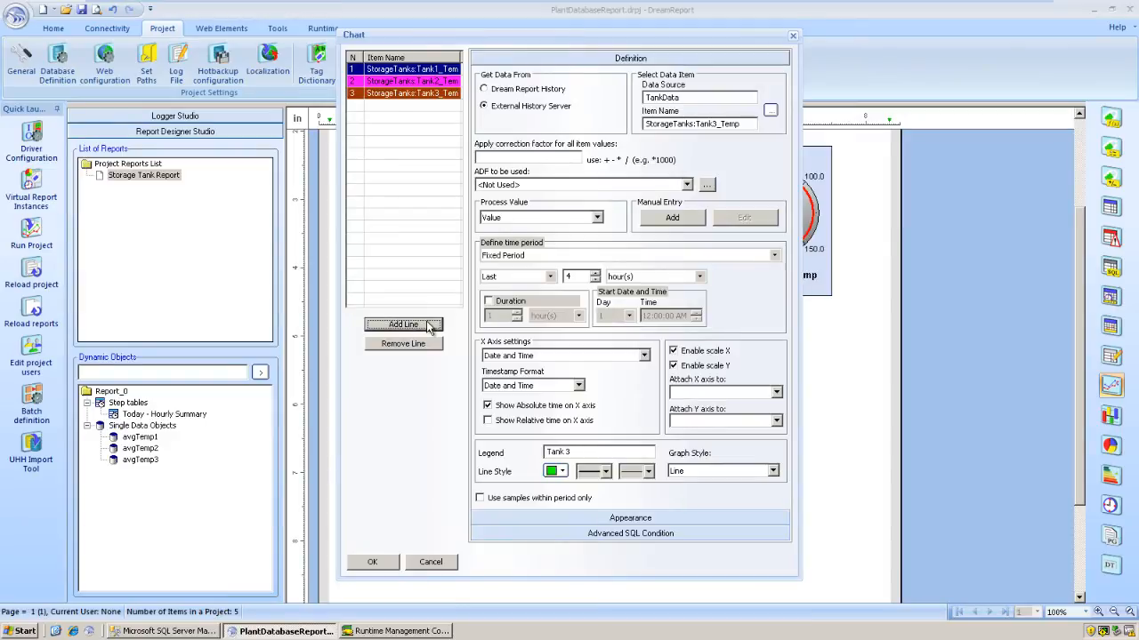
Disable the X and Y scales of the Tank 2 and Tank 3 lines and attach their Y axes to Tank1_Temp
{"action": "left_click", "coordinate": [674, 352]}
{"action": "left_click", "coordinate": [674, 366]}
{"action": "left_click", "coordinate": [775, 422]}
{"action": "left_click", "coordinate": [773, 435]}
{"action": "left_click", "coordinate": [434, 92]}
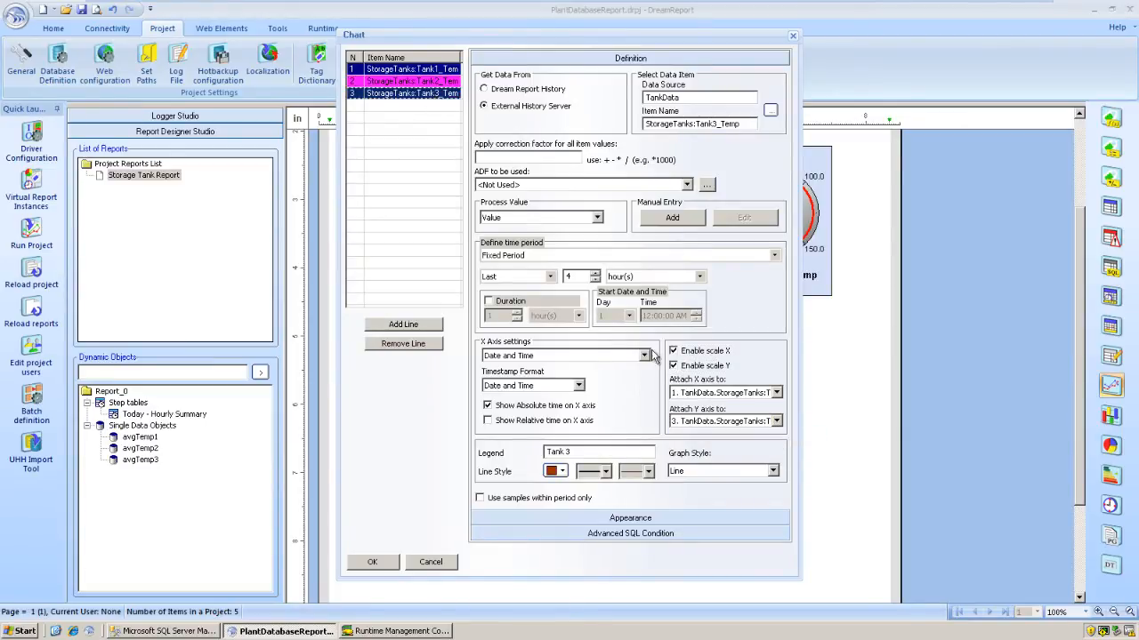
{"action": "left_click", "coordinate": [776, 422]}
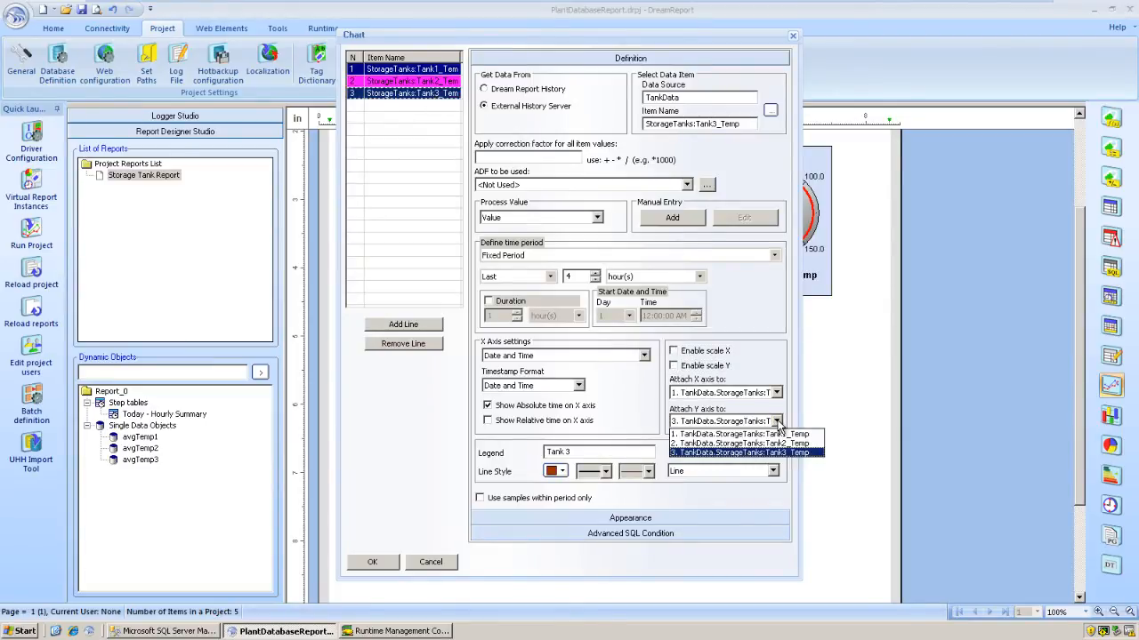
{"action": "left_click", "coordinate": [767, 434]}
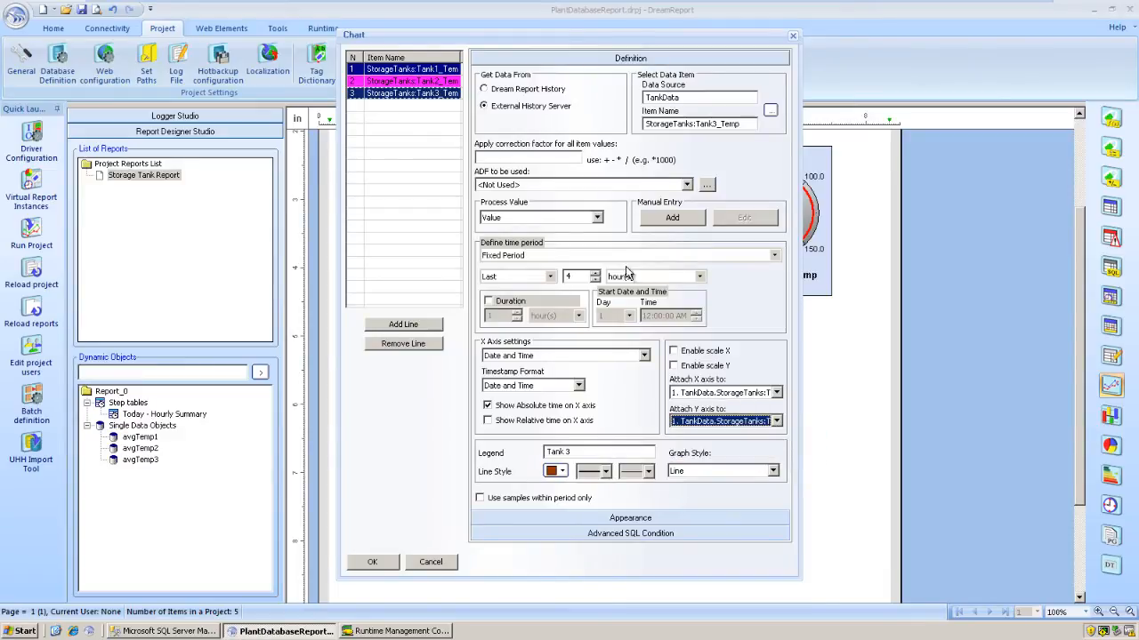
Name the chart "Tank Temperatures - Last 4 Hours", display its legend, hide the X-axis grid and set the grid preset to Normal
{"action": "left_click", "coordinate": [447, 71]}
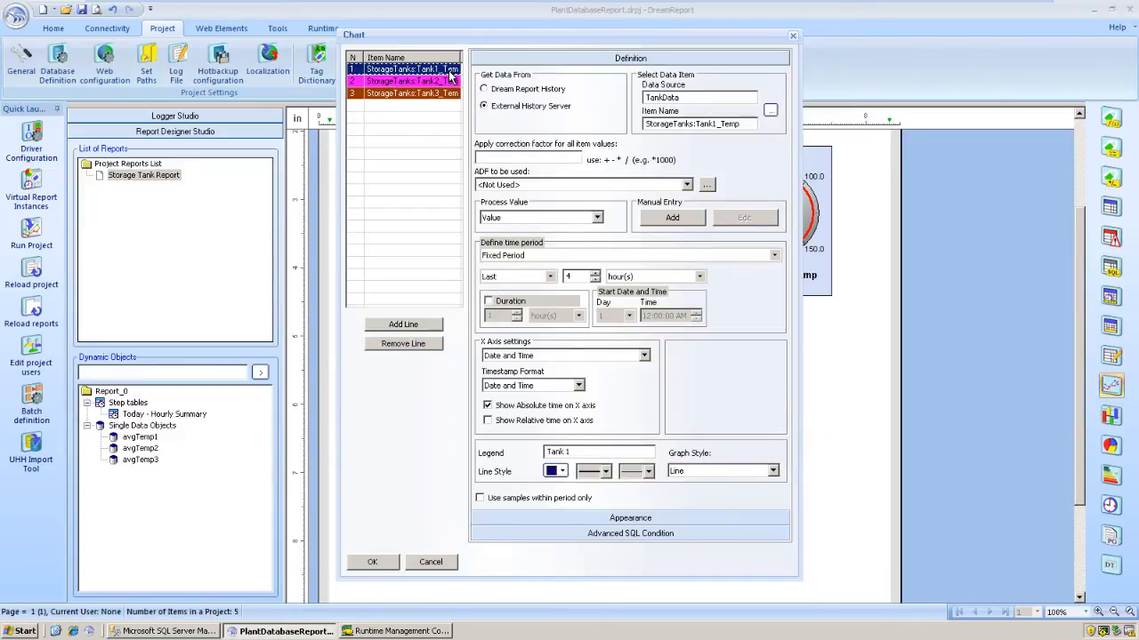
{"action": "left_click", "coordinate": [572, 519]}
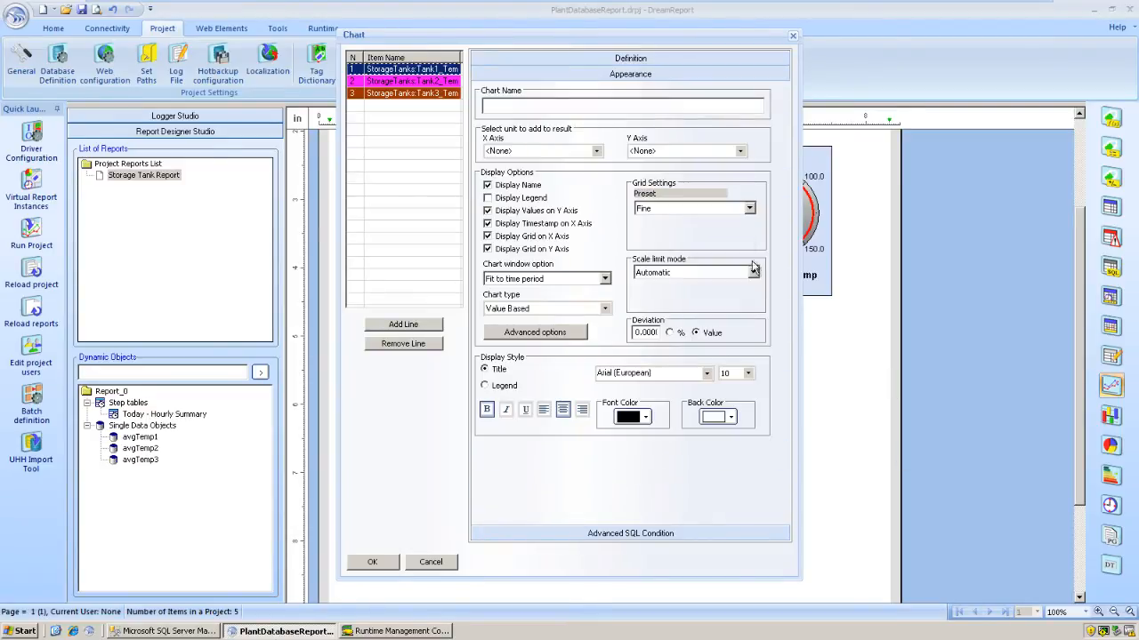
{"action": "left_click", "coordinate": [700, 109]}
{"action": "left_click", "coordinate": [525, 197]}
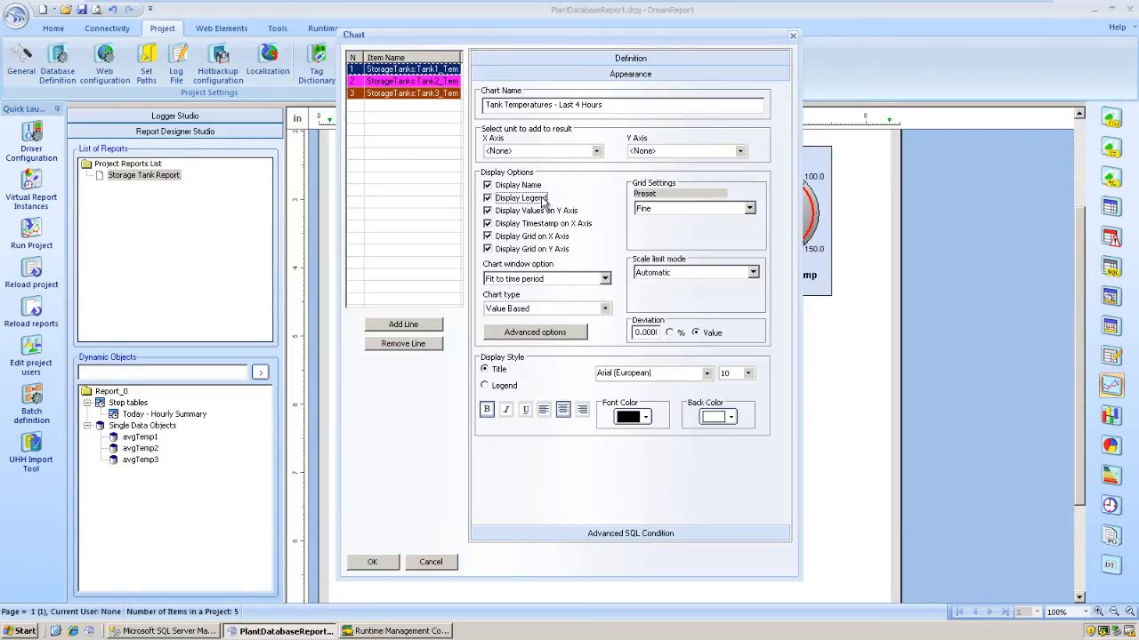
{"action": "left_click", "coordinate": [526, 236]}
{"action": "left_click", "coordinate": [742, 208]}
{"action": "left_click", "coordinate": [735, 231]}
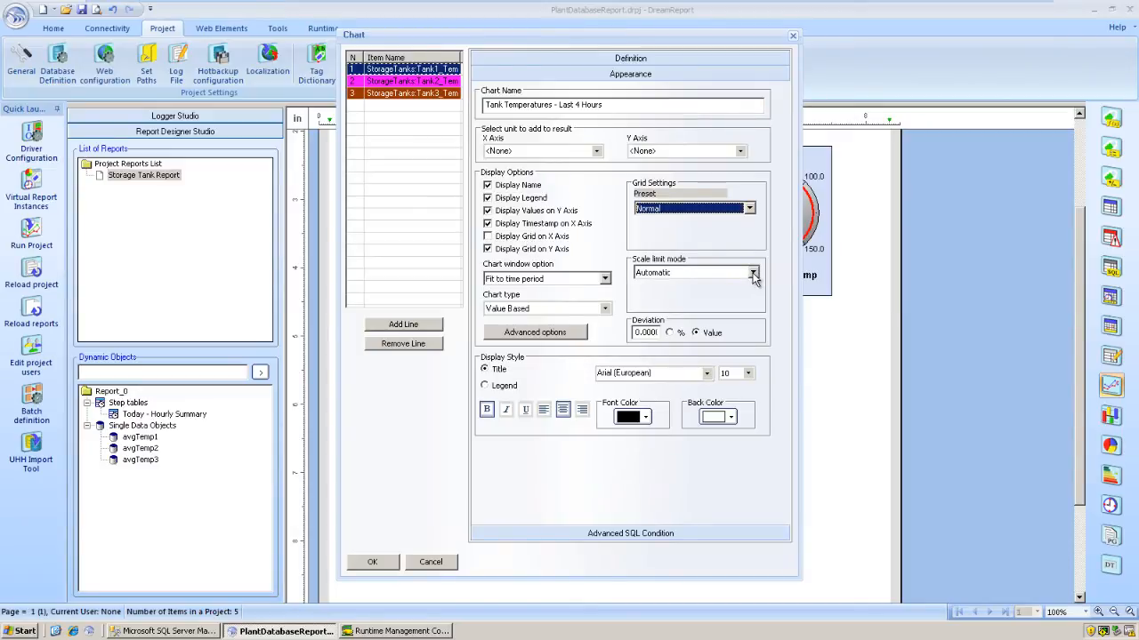
Set the chart's scale limit mode to Manual or item-based, from 0 to 100, and accept the chart definition
{"action": "left_click", "coordinate": [753, 275]}
{"action": "left_click", "coordinate": [753, 275]}
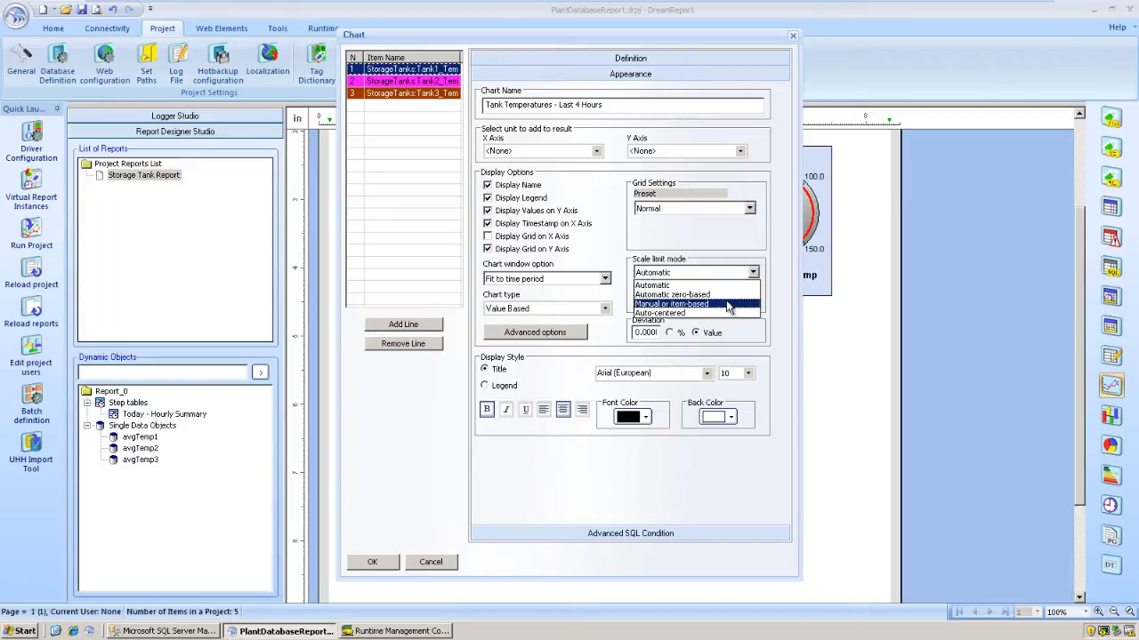
{"action": "left_click", "coordinate": [727, 305]}
{"action": "left_click", "coordinate": [672, 300]}
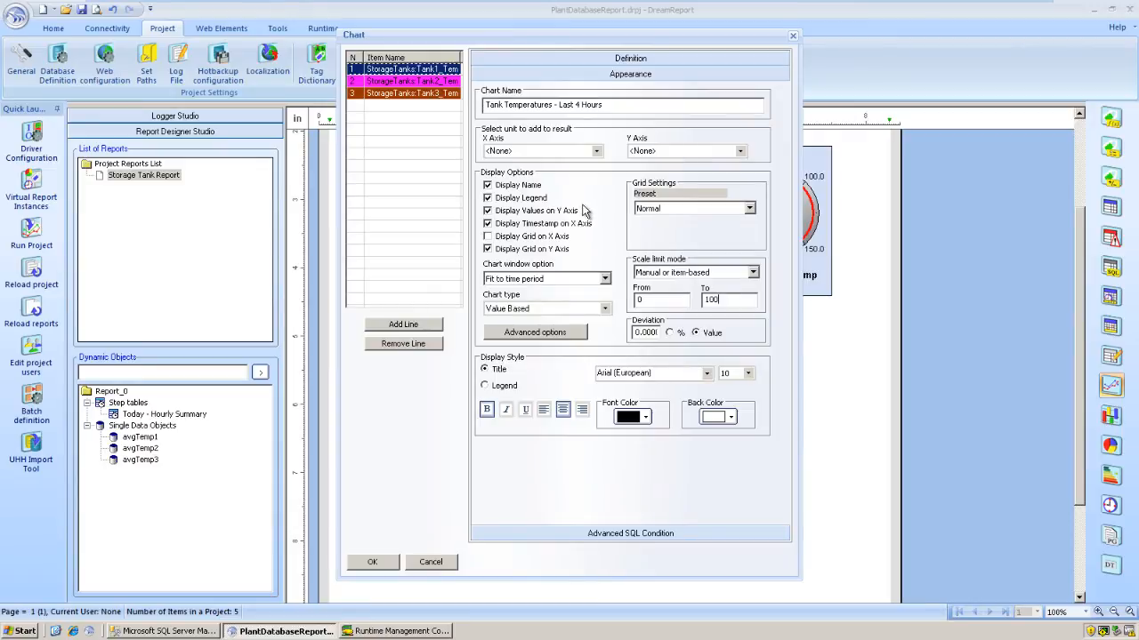
{"action": "left_click", "coordinate": [371, 562]}
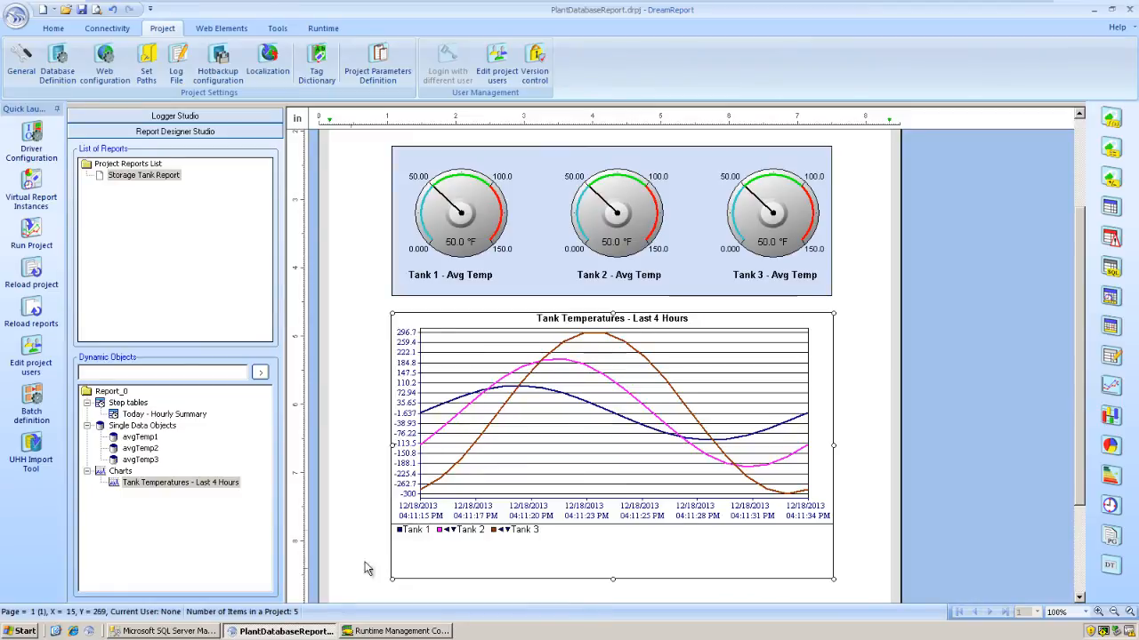
Fill the temperature chart's plot area with the same light blue as the gauge rectangle and deselect the chart
{"action": "left_click_drag", "start_coordinate": [470, 385], "coordinate": [469, 384]}
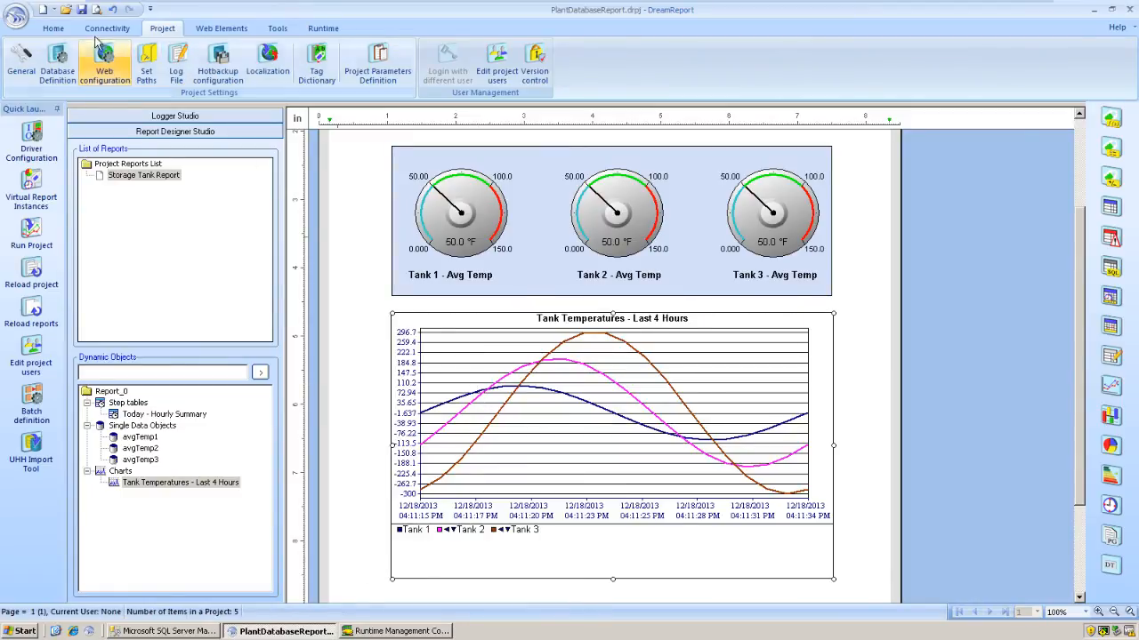
{"action": "left_click", "coordinate": [53, 27]}
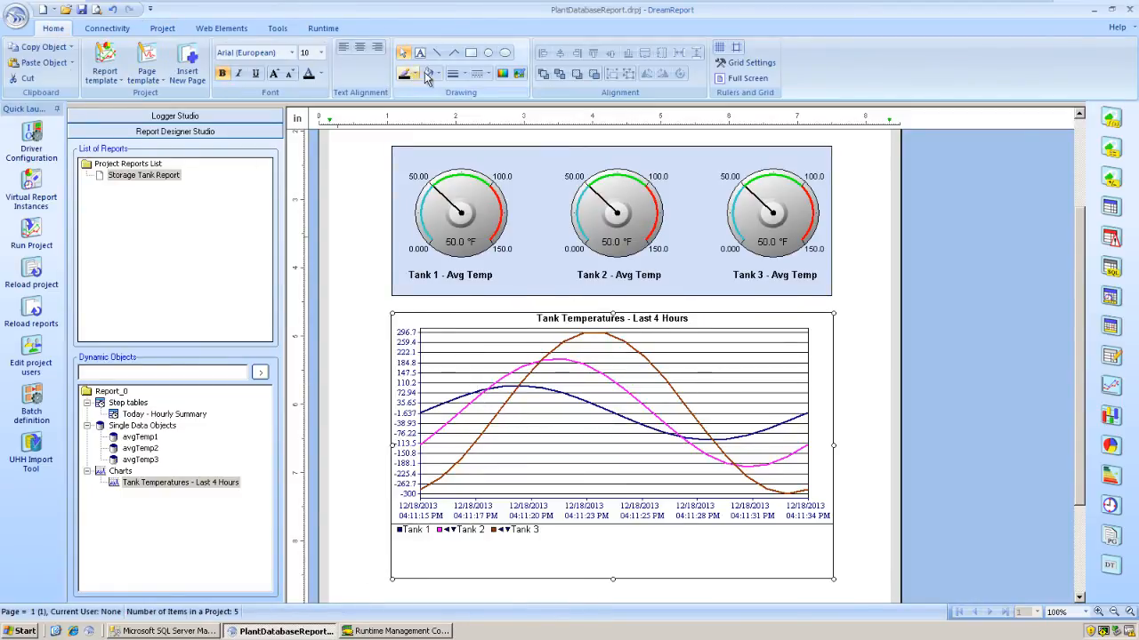
{"action": "left_click", "coordinate": [428, 73]}
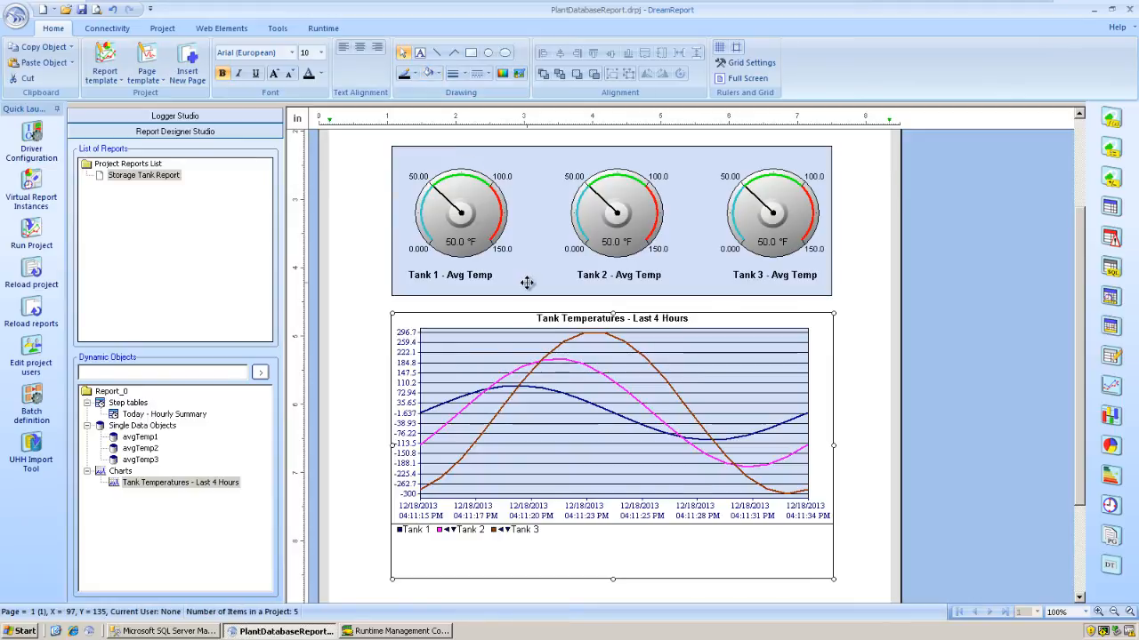
{"action": "left_click", "coordinate": [867, 274]}
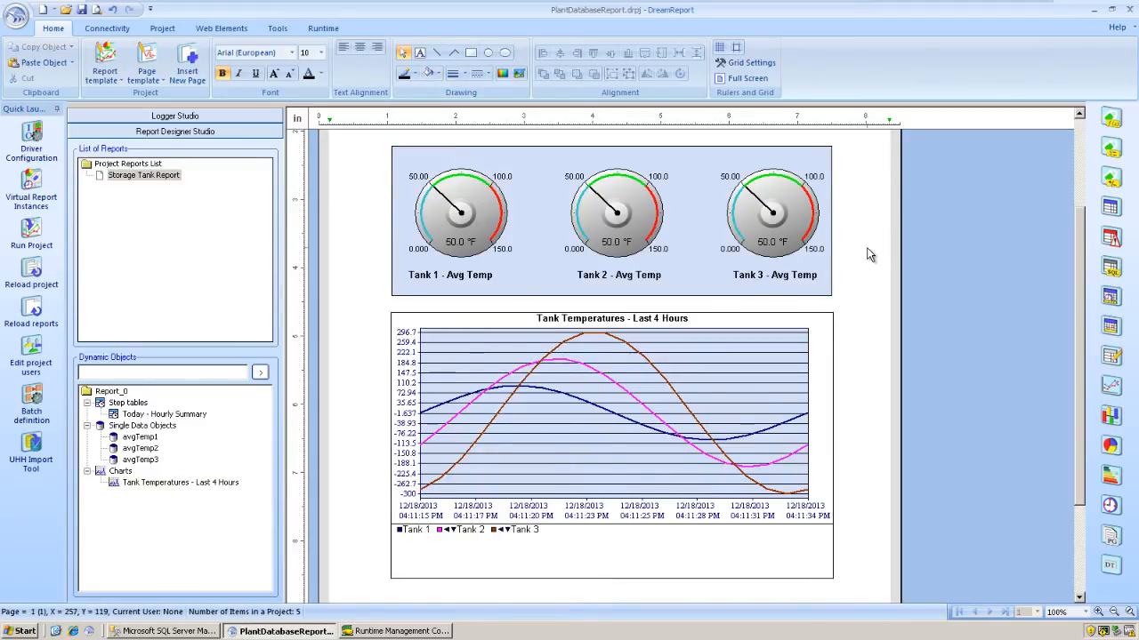
{"action": "scroll", "coordinate": [849, 318], "scroll_direction": "down", "scroll_amount": 1}
{"action": "scroll", "coordinate": [850, 317], "scroll_direction": "up", "scroll_amount": 3}
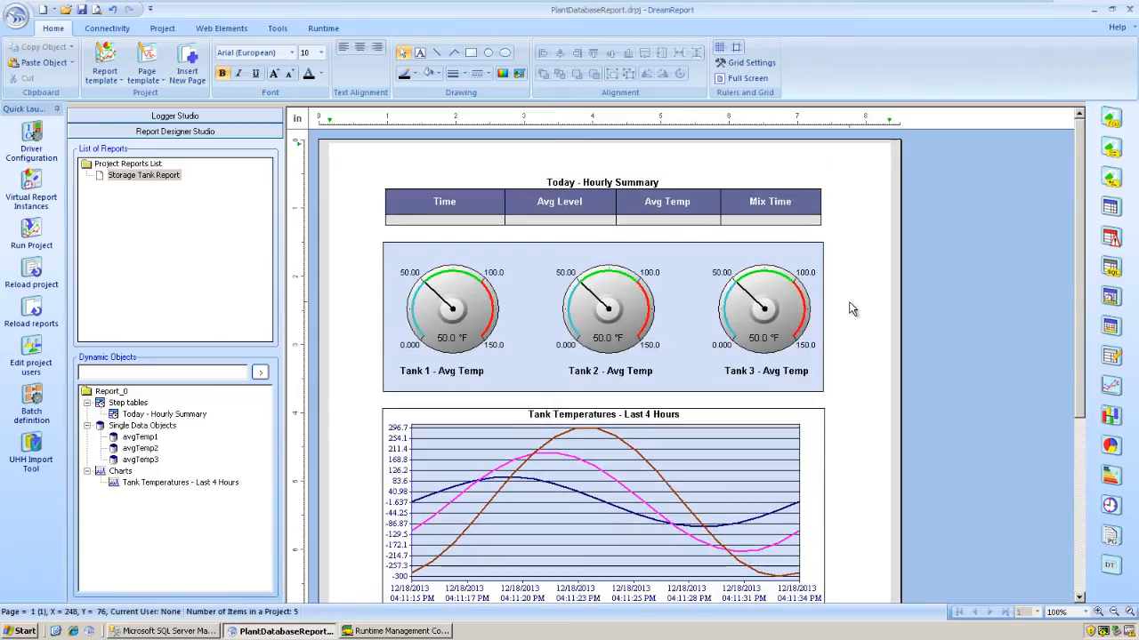
Move the table, gauge group and temperature chart together slightly down the page, about 0.2 in, and deselect them
{"action": "left_click_drag", "start_coordinate": [351, 163], "coordinate": [875, 626]}
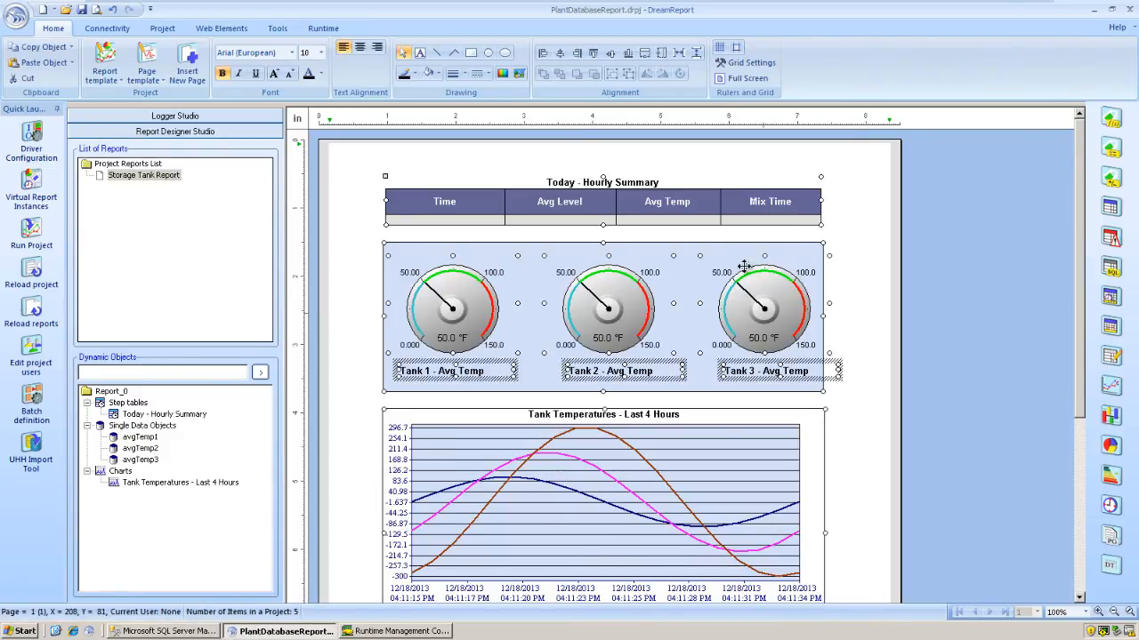
{"action": "left_click_drag", "start_coordinate": [672, 199], "coordinate": [669, 214]}
{"action": "left_click", "coordinate": [993, 472]}
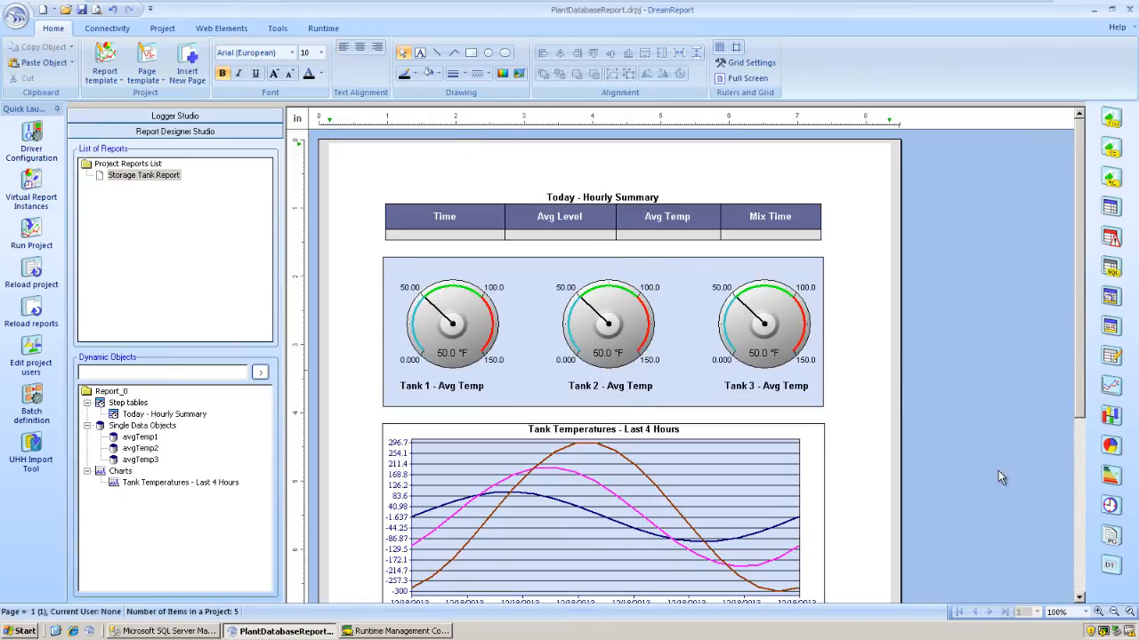
Insert a Report Name dynamic text in the page's upper-left corner and set its font size to 14
{"action": "left_click", "coordinate": [1110, 565]}
{"action": "left_click_drag", "start_coordinate": [339, 146], "coordinate": [498, 177]}
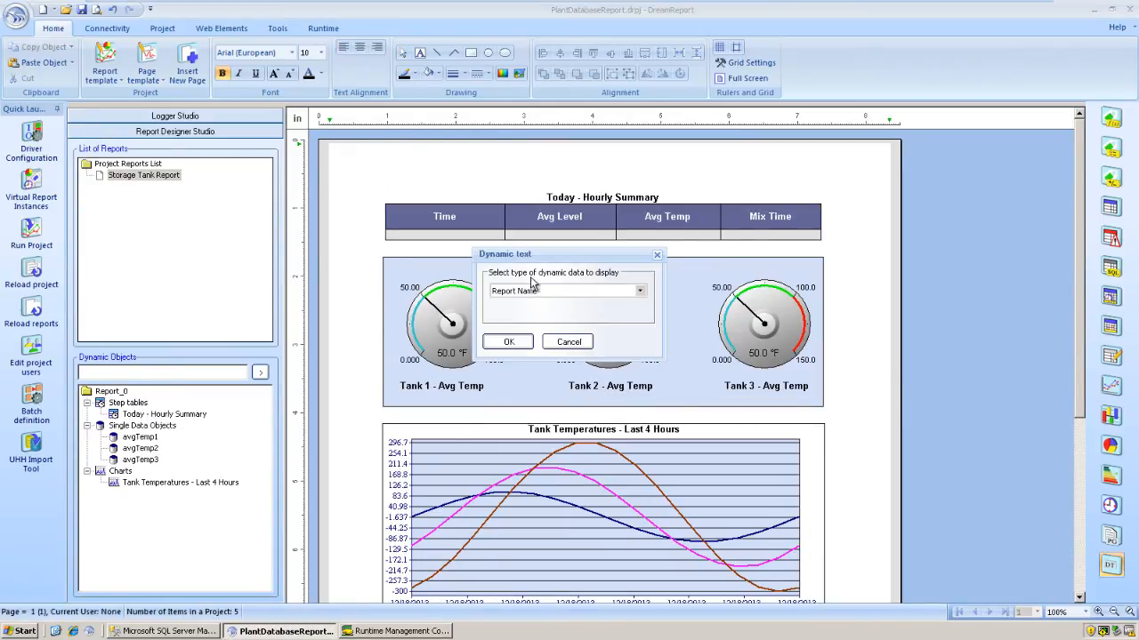
{"action": "left_click", "coordinate": [509, 341]}
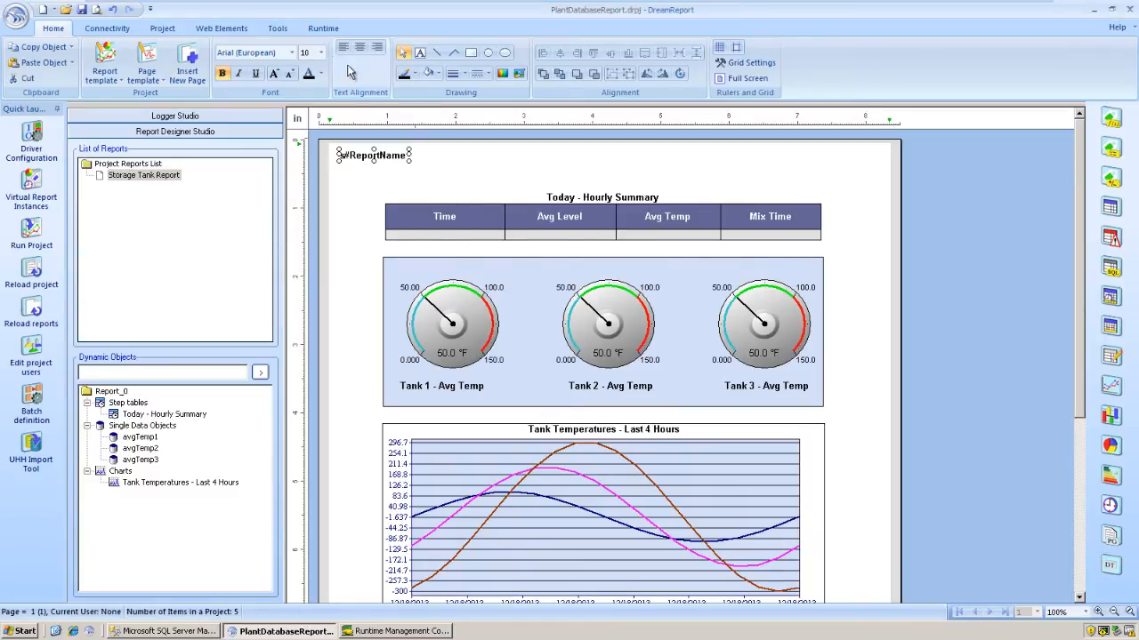
{"action": "left_click", "coordinate": [321, 52]}
{"action": "scroll", "coordinate": [311, 140], "scroll_direction": "down", "scroll_amount": 3}
{"action": "left_click", "coordinate": [310, 140]}
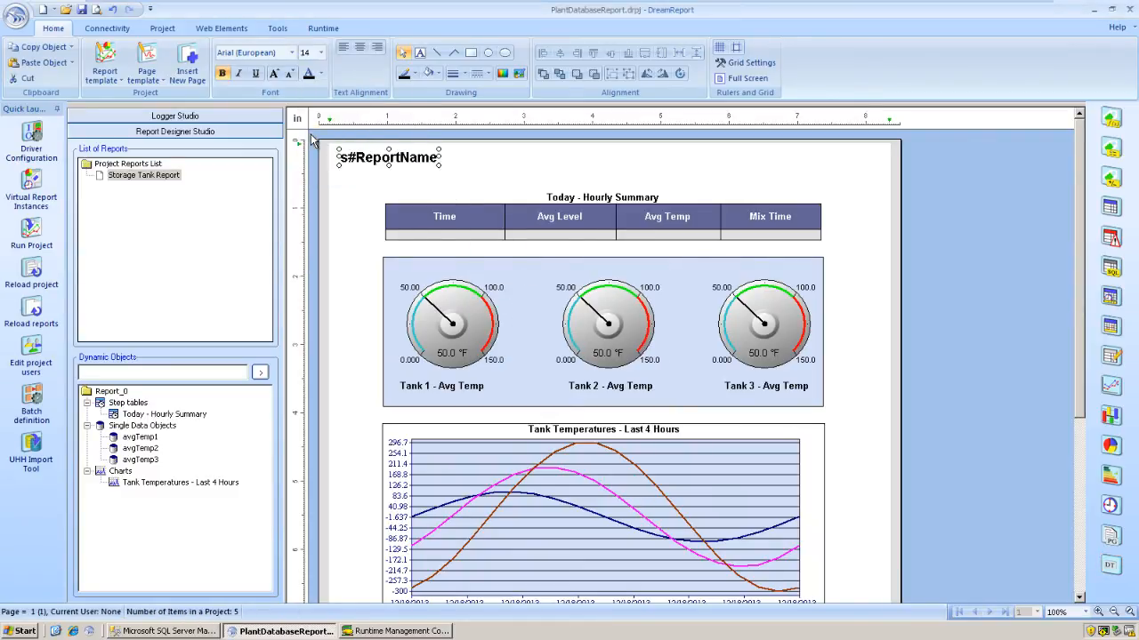
Add a date/time object named rptTime below the report name, showing the Report Generation Time
{"action": "left_click", "coordinate": [1110, 505]}
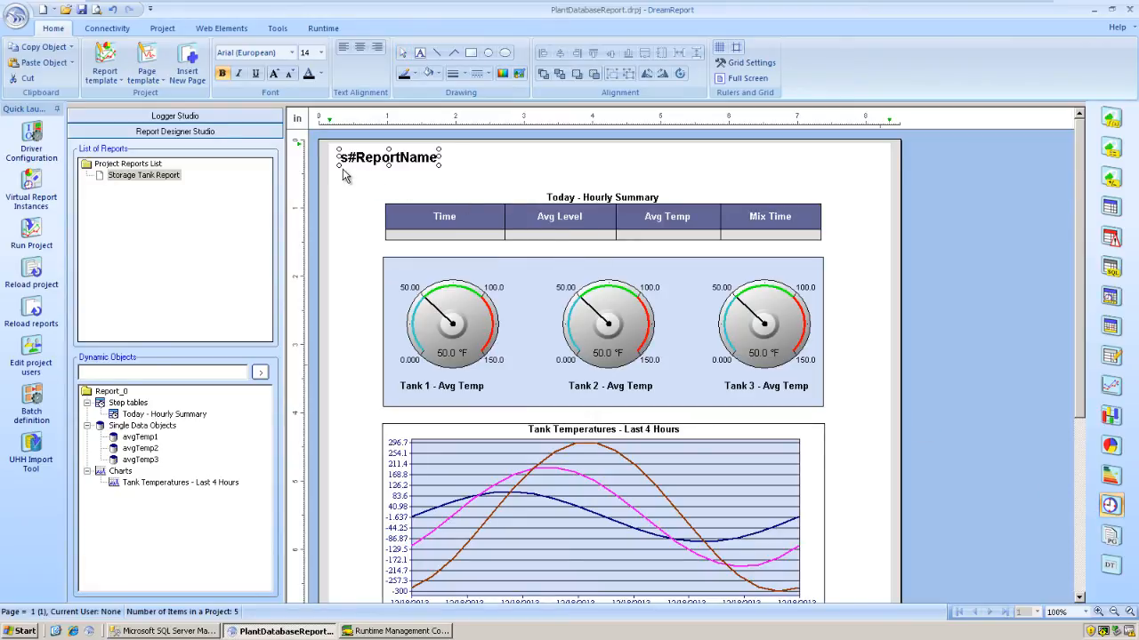
{"action": "left_click", "coordinate": [433, 186]}
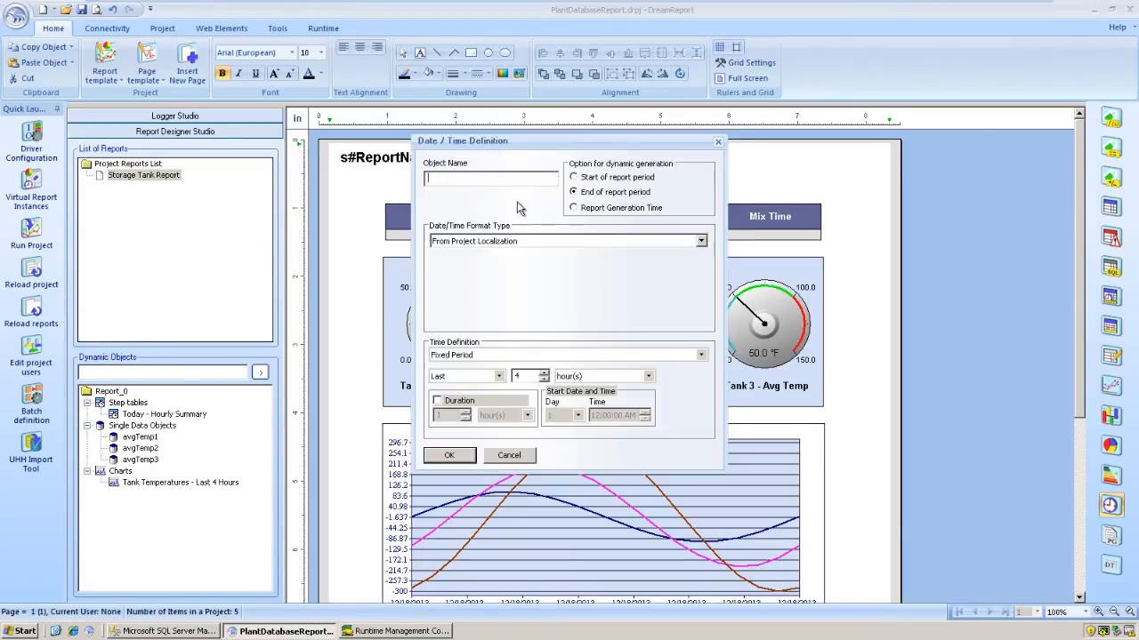
{"action": "type", "text": "rptTime"}
{"action": "left_click", "coordinate": [616, 206]}
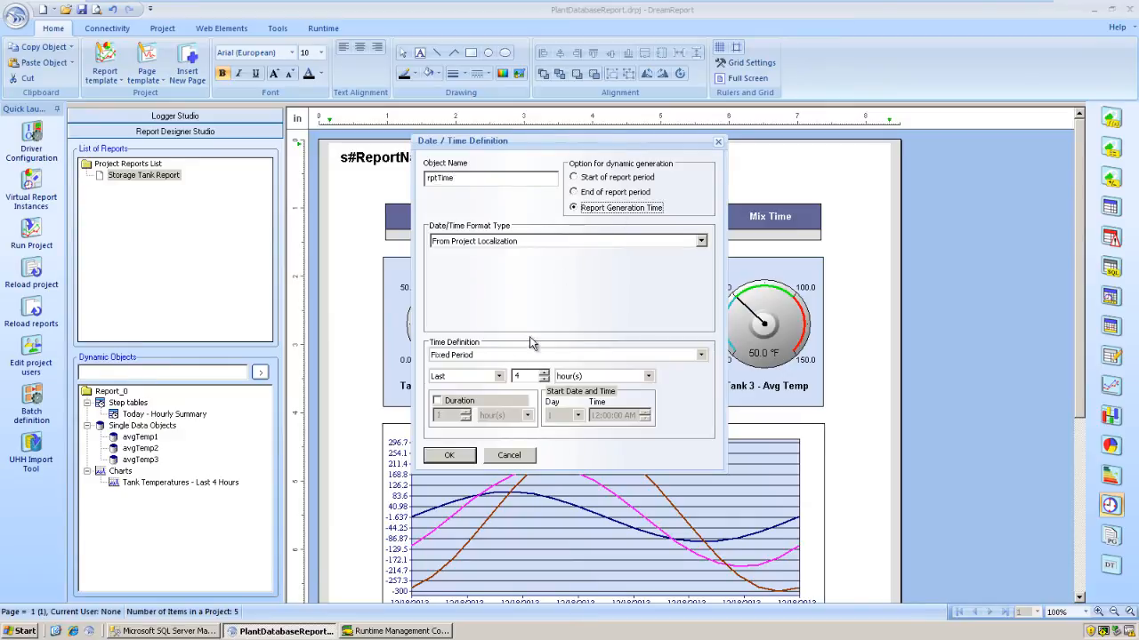
{"action": "left_click", "coordinate": [445, 455]}
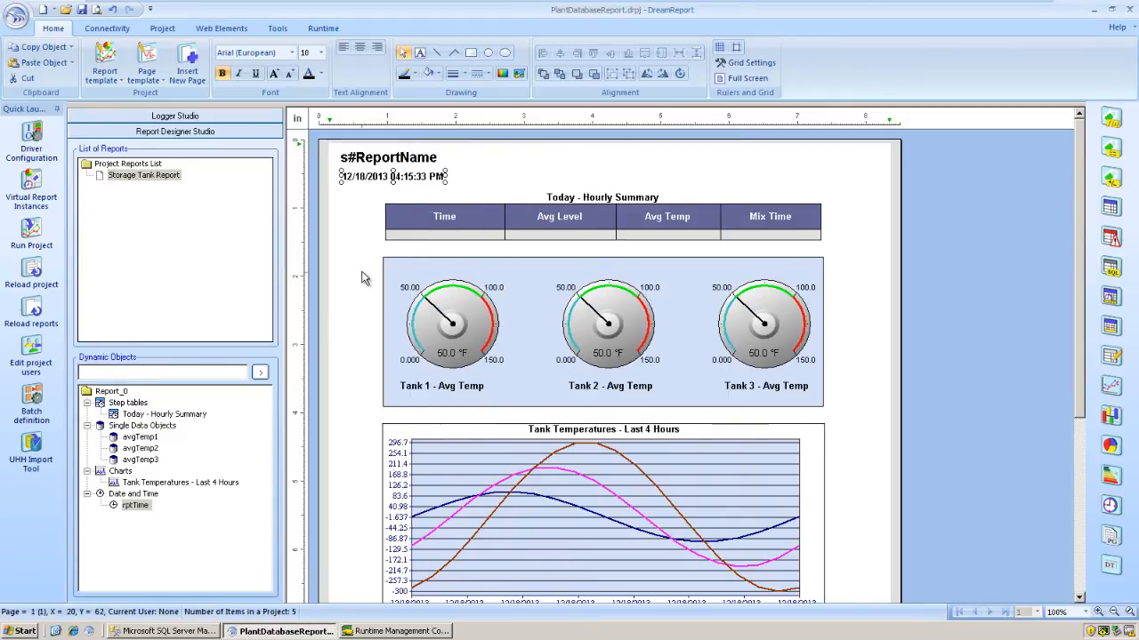
Align the left edges of the report date/time and the report name, then deselect both
{"action": "left_click", "coordinate": [371, 174]}
{"action": "left_click", "coordinate": [378, 157], "text": "shift"}
{"action": "left_click", "coordinate": [549, 55]}
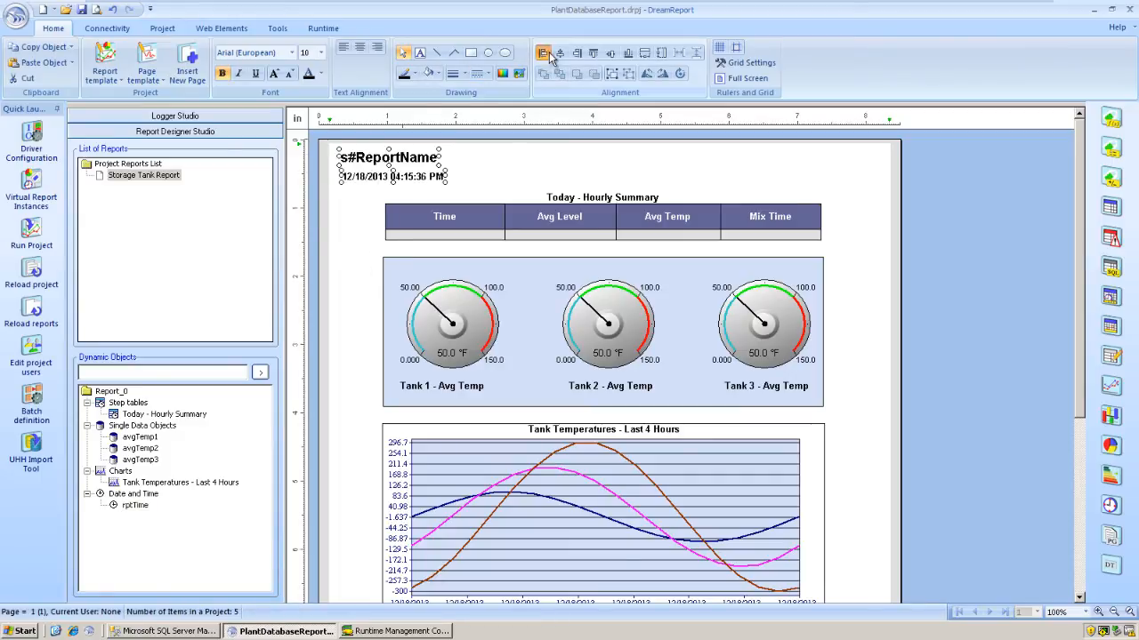
{"action": "left_click", "coordinate": [534, 172]}
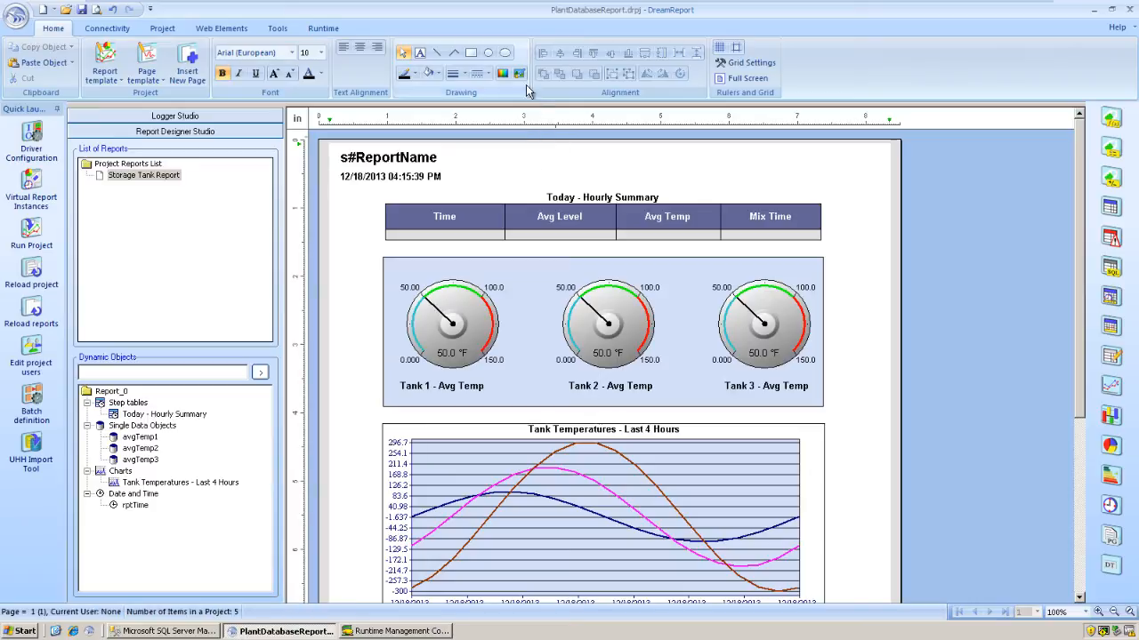
Insert DR Logo.bmp from the Pictures folder in the page's upper-right corner and extend the page header down to just below the logo
{"action": "left_click", "coordinate": [520, 80]}
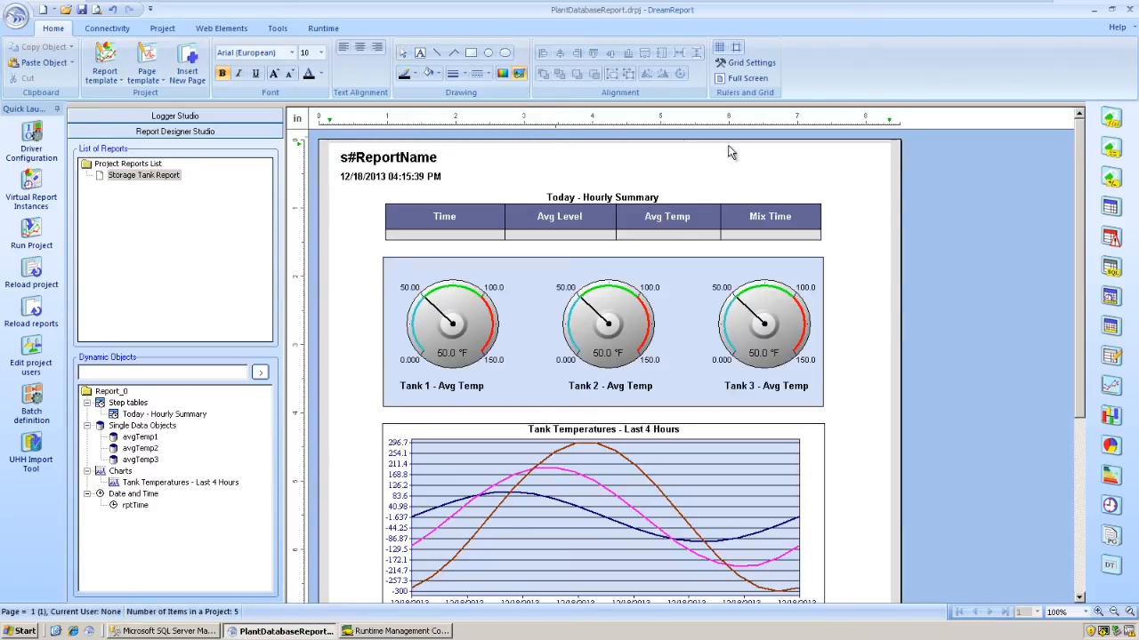
{"action": "left_click", "coordinate": [846, 151]}
{"action": "left_click", "coordinate": [406, 321]}
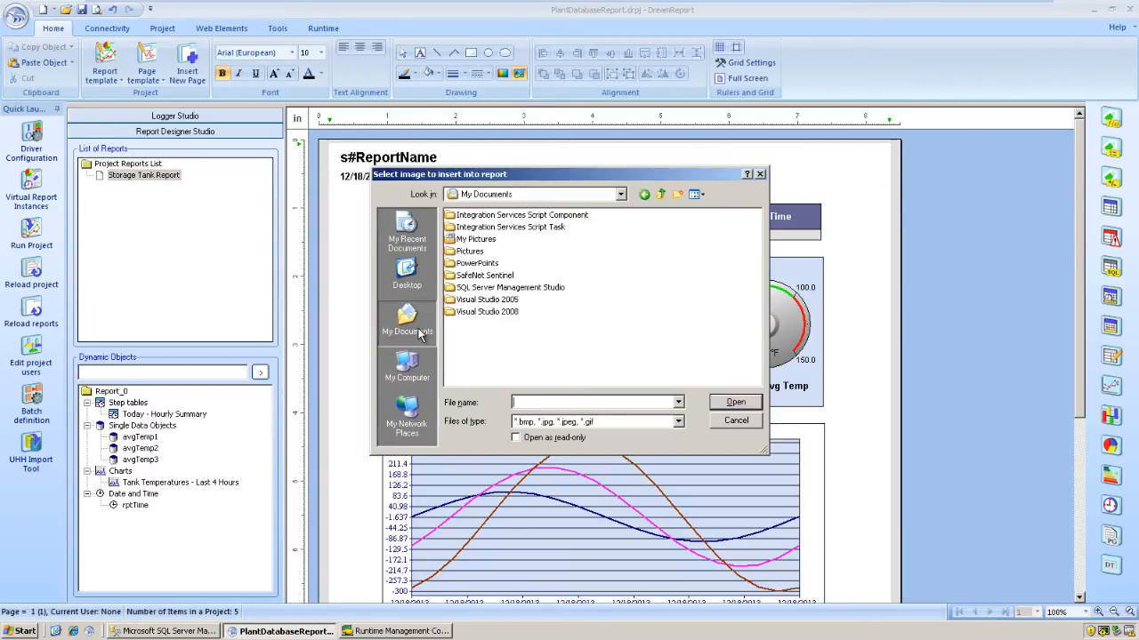
{"action": "double_click", "coordinate": [475, 253]}
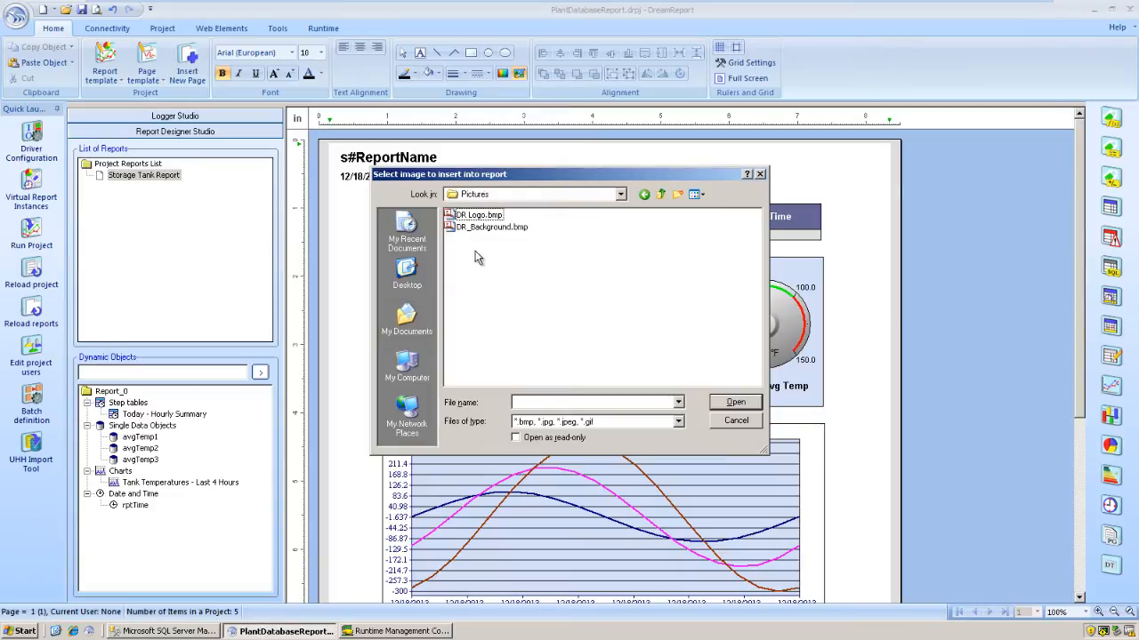
{"action": "left_click", "coordinate": [480, 217]}
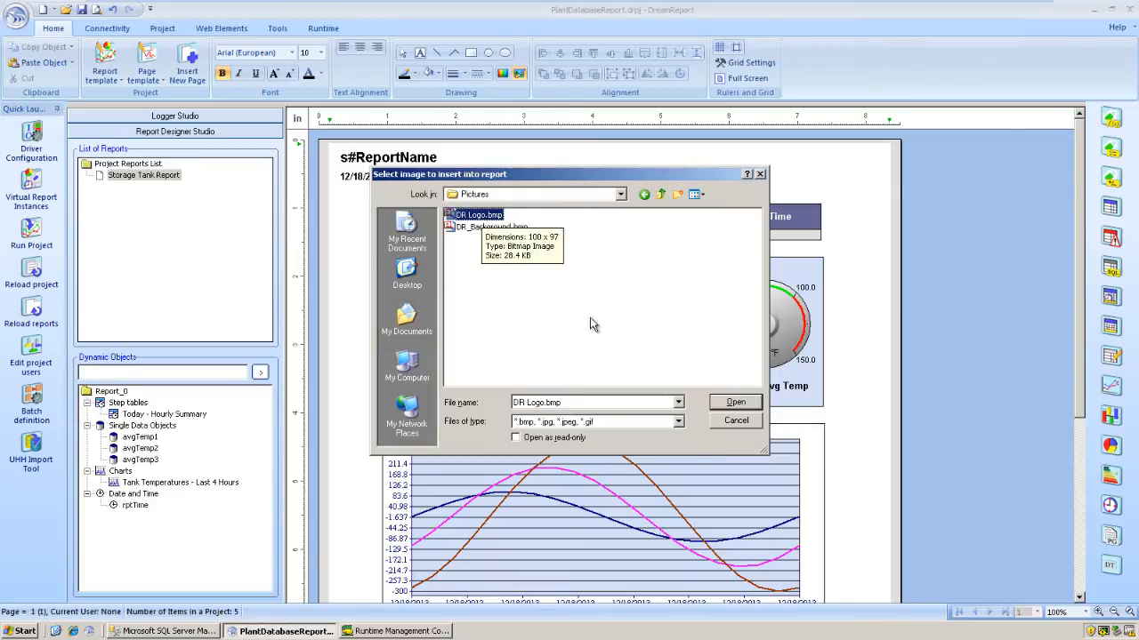
{"action": "left_click", "coordinate": [714, 405]}
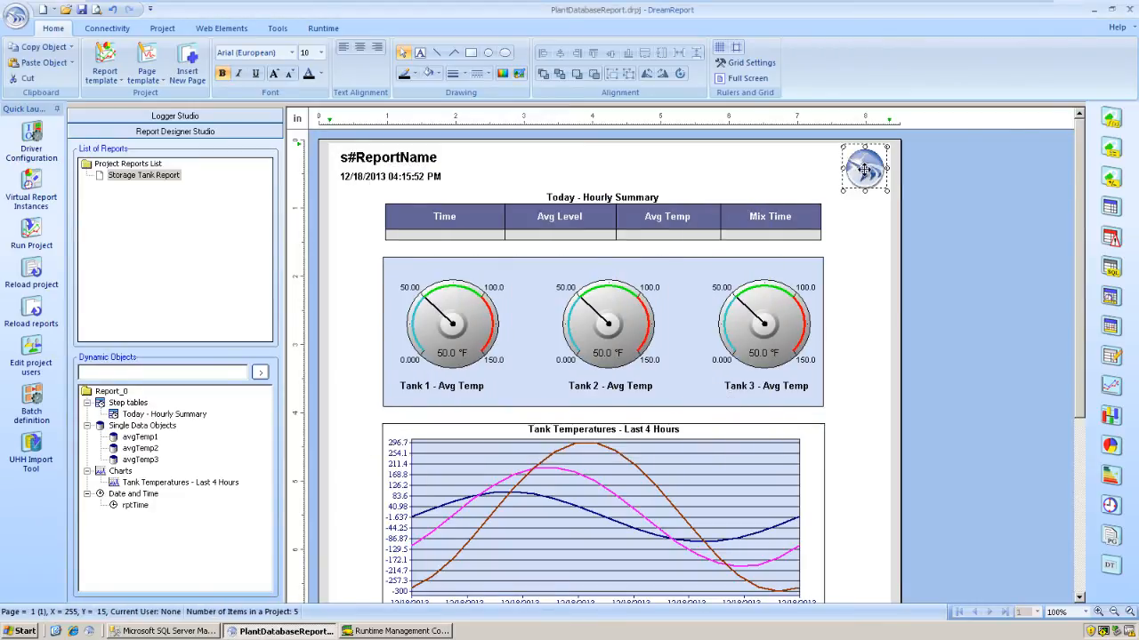
{"action": "left_click_drag", "start_coordinate": [863, 171], "coordinate": [867, 167]}
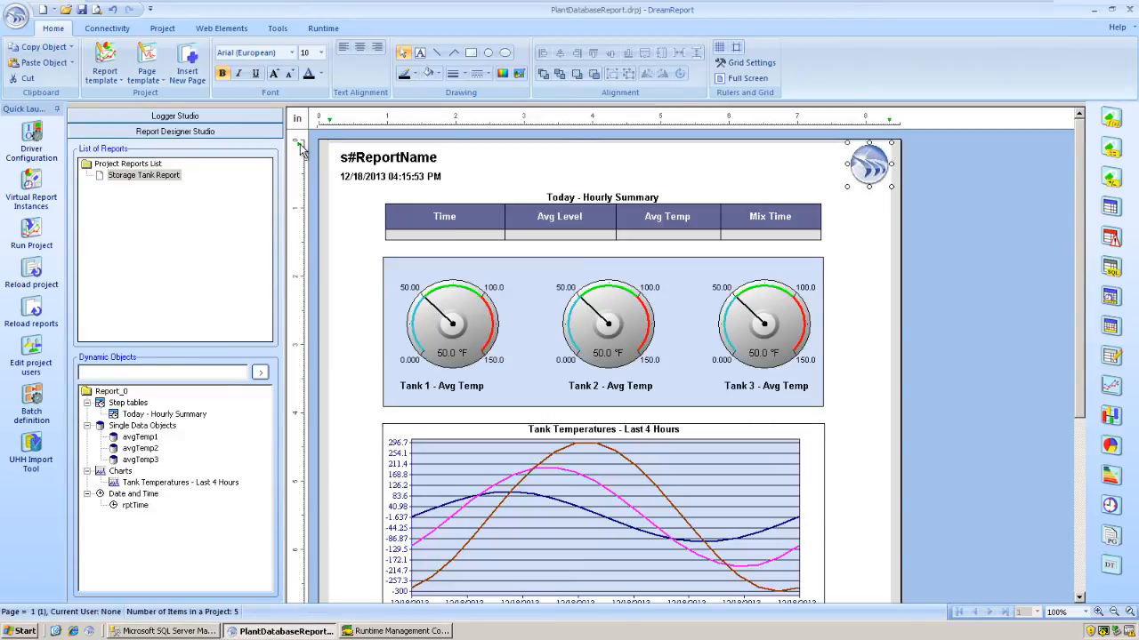
{"action": "left_click_drag", "start_coordinate": [309, 190], "coordinate": [310, 190]}
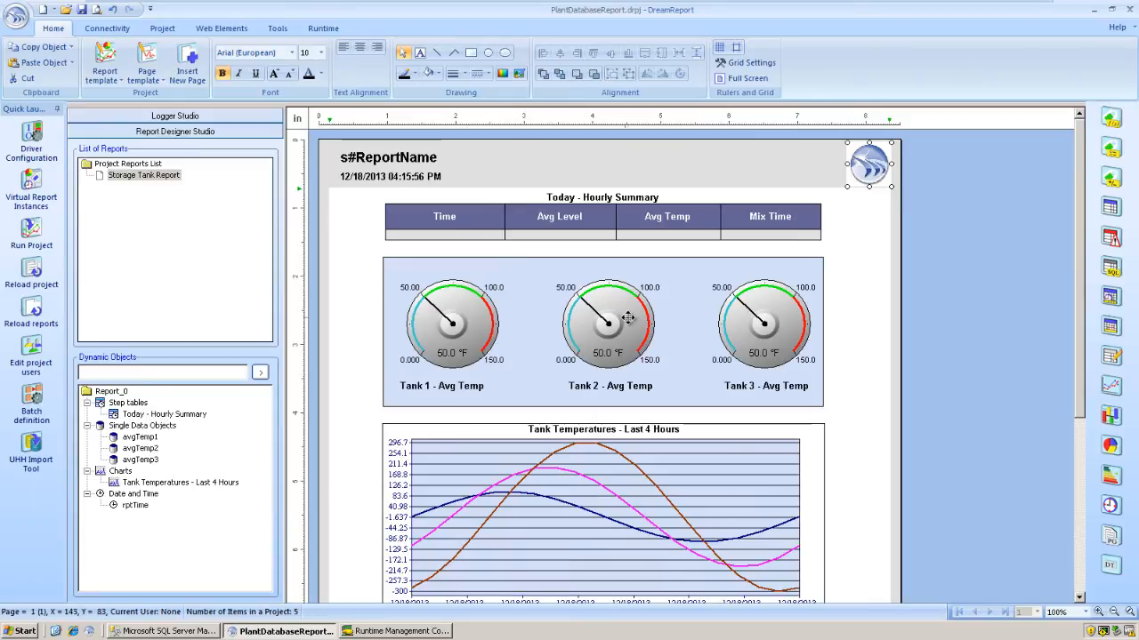
Insert a page number with the Page number option, centred near the bottom edge of the report page
{"action": "scroll", "coordinate": [623, 234], "scroll_direction": "down", "scroll_amount": 6}
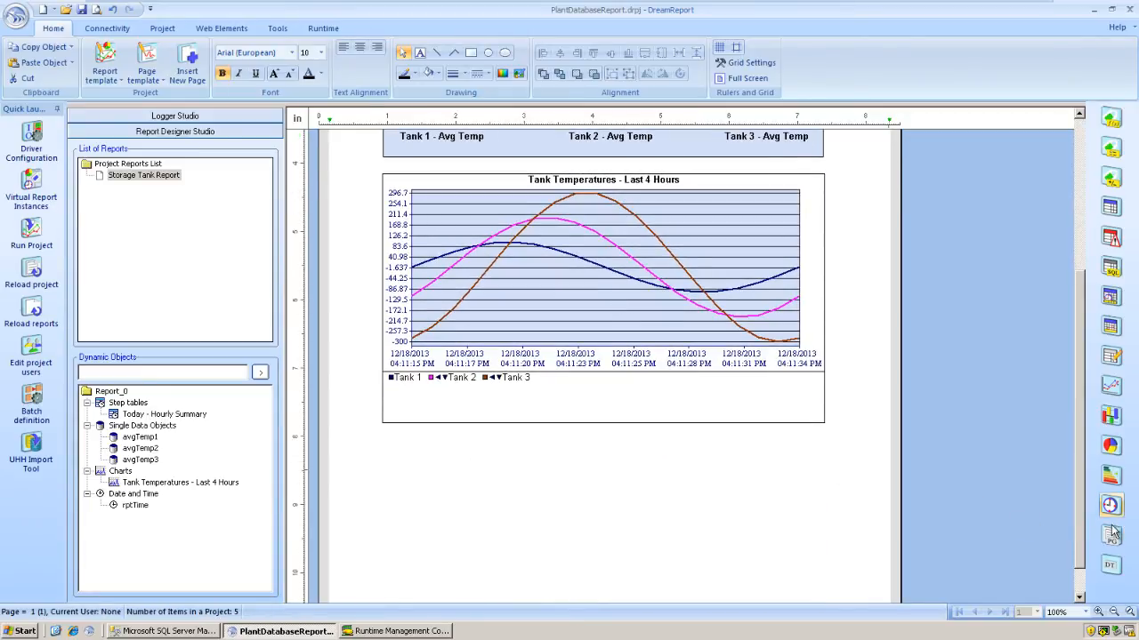
{"action": "left_click", "coordinate": [585, 589]}
{"action": "left_click", "coordinate": [518, 356]}
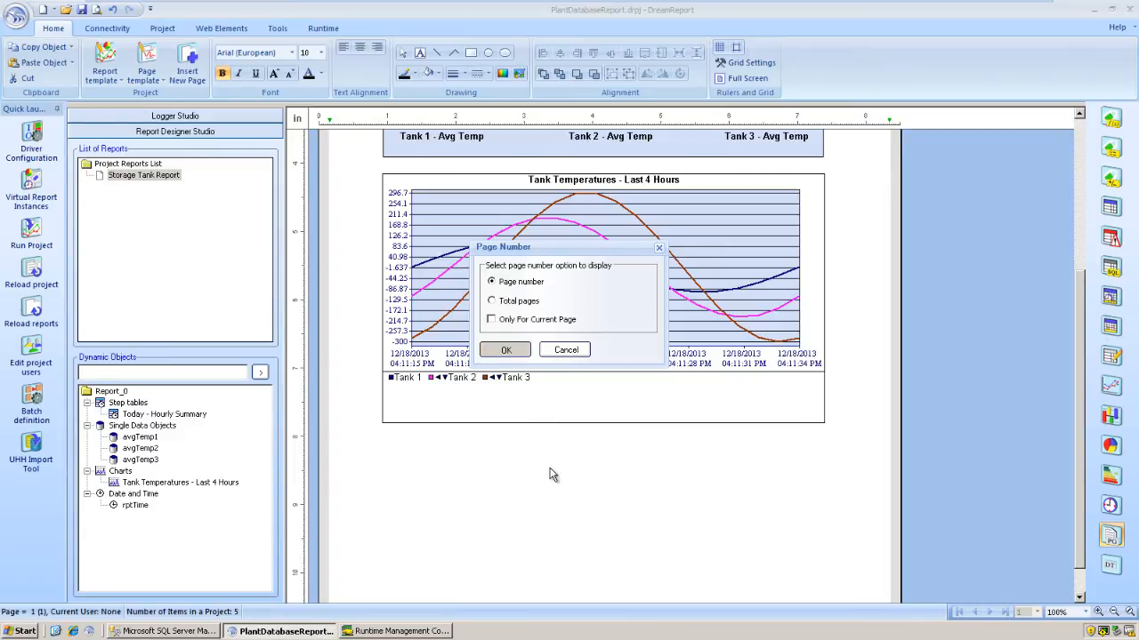
{"action": "scroll", "coordinate": [551, 473], "scroll_direction": "down", "scroll_amount": 1}
{"action": "left_click_drag", "start_coordinate": [558, 556], "coordinate": [593, 572]}
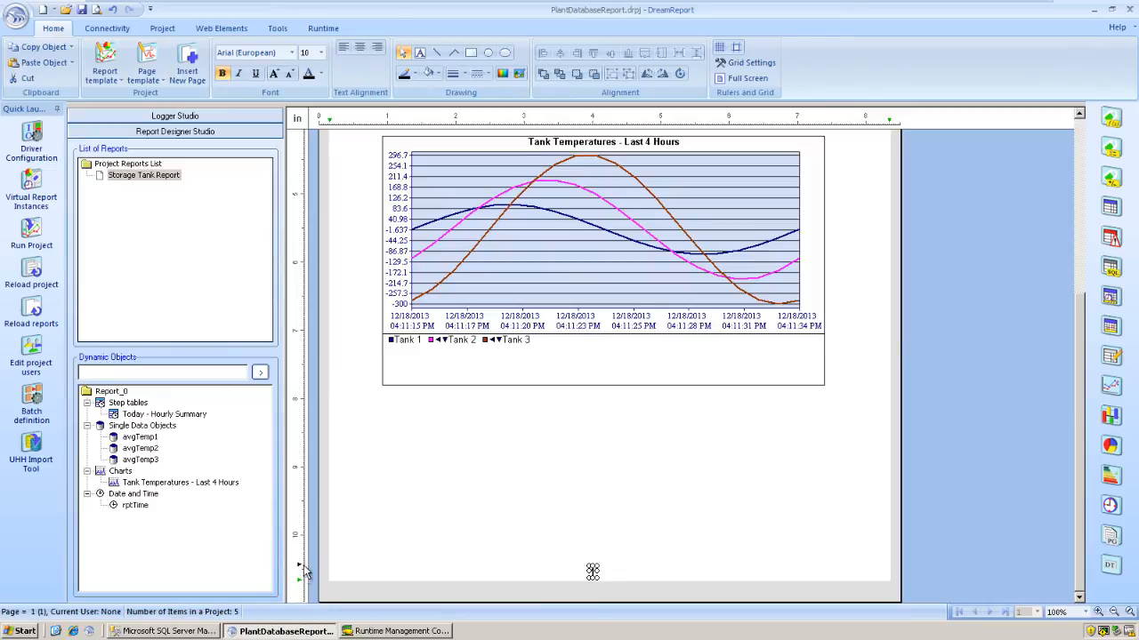
Raise the page footer boundary and place the page number inside the footer area
{"action": "left_click_drag", "start_coordinate": [303, 572], "coordinate": [300, 565]}
{"action": "left_click_drag", "start_coordinate": [594, 578], "coordinate": [595, 592]}
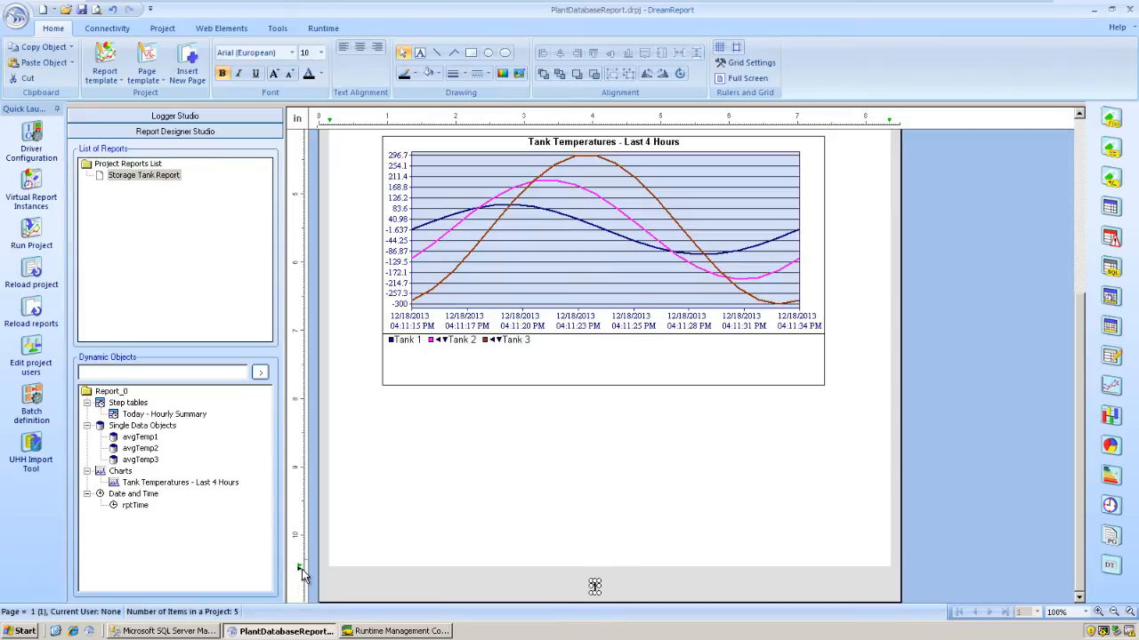
{"action": "left_click_drag", "start_coordinate": [303, 570], "coordinate": [304, 577]}
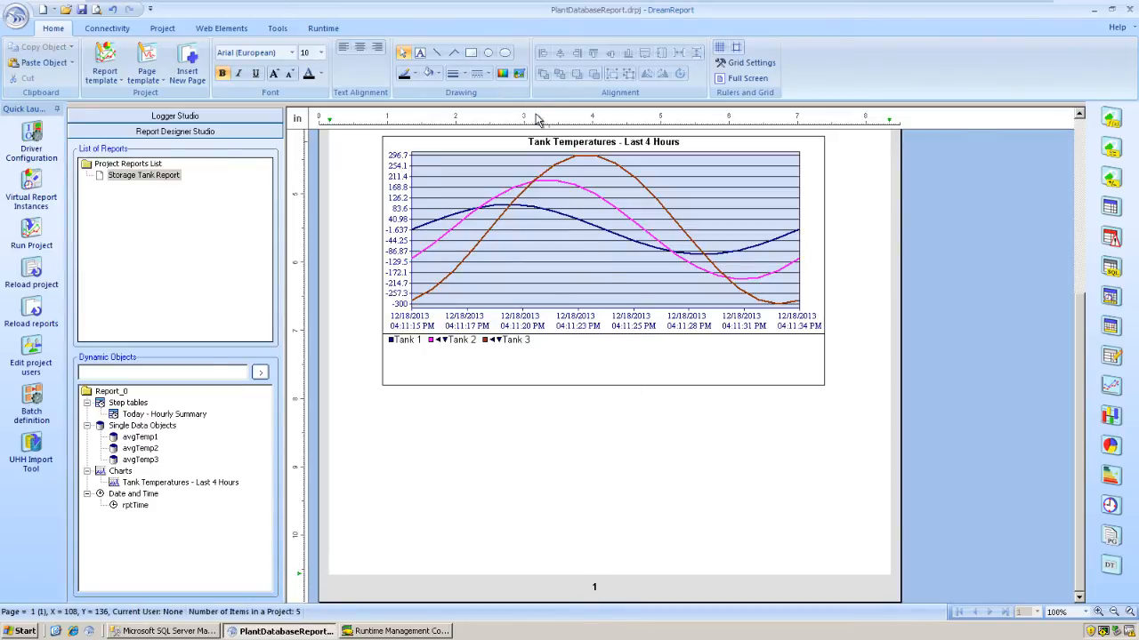
Set the report background picture to Water_BG.JPG from the Report Backgrounds folder
{"action": "left_click", "coordinate": [505, 75]}
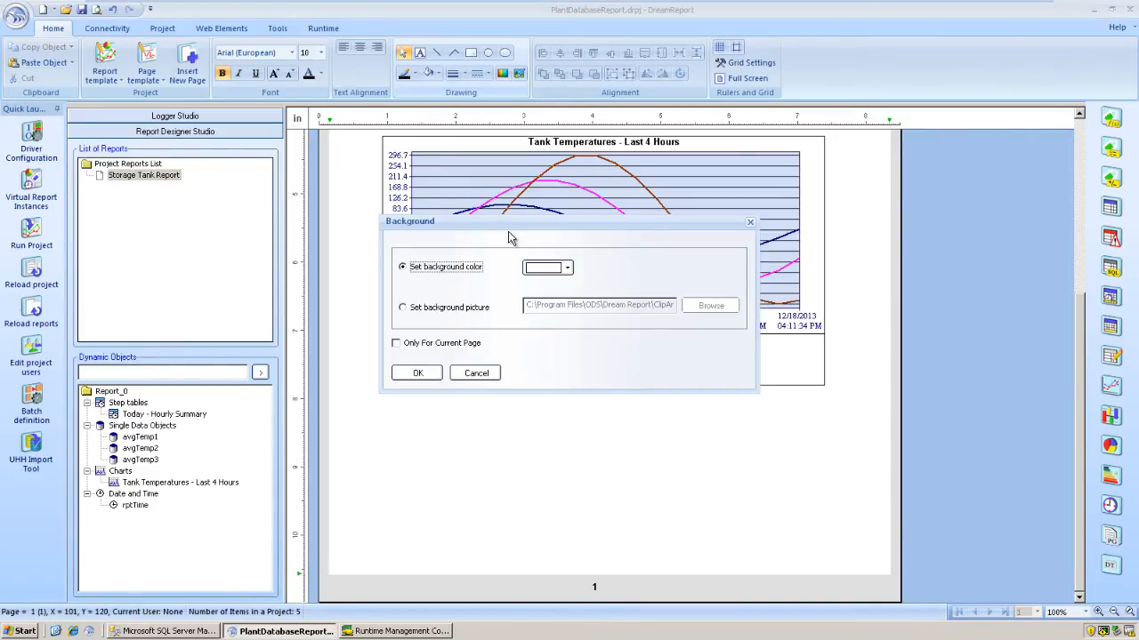
{"action": "left_click", "coordinate": [453, 311]}
{"action": "left_click", "coordinate": [715, 308]}
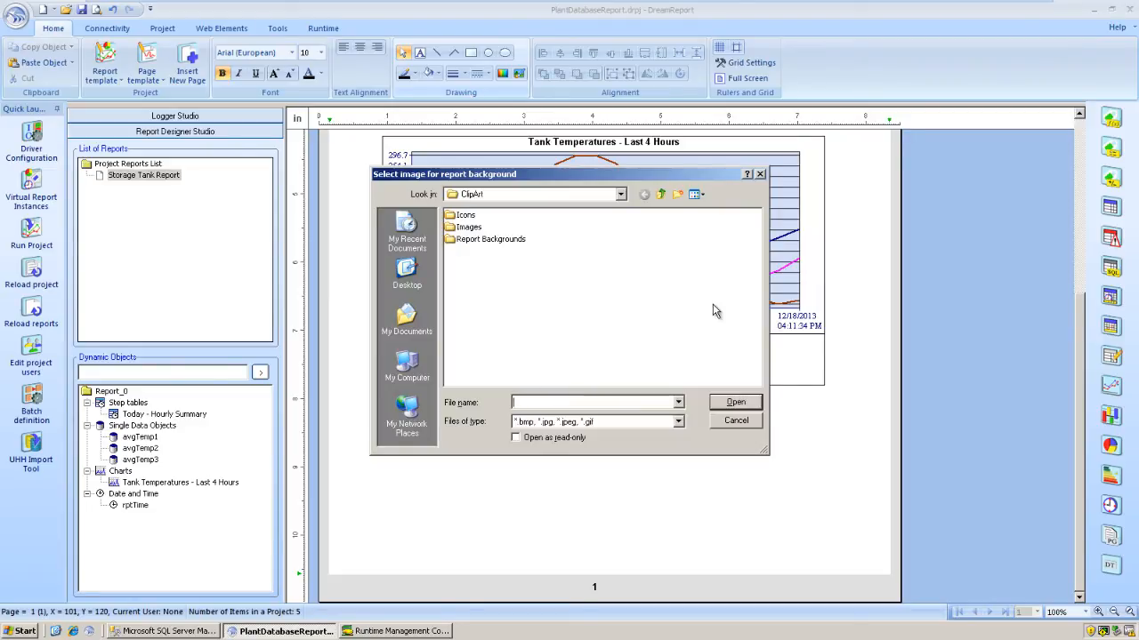
{"action": "double_click", "coordinate": [499, 239]}
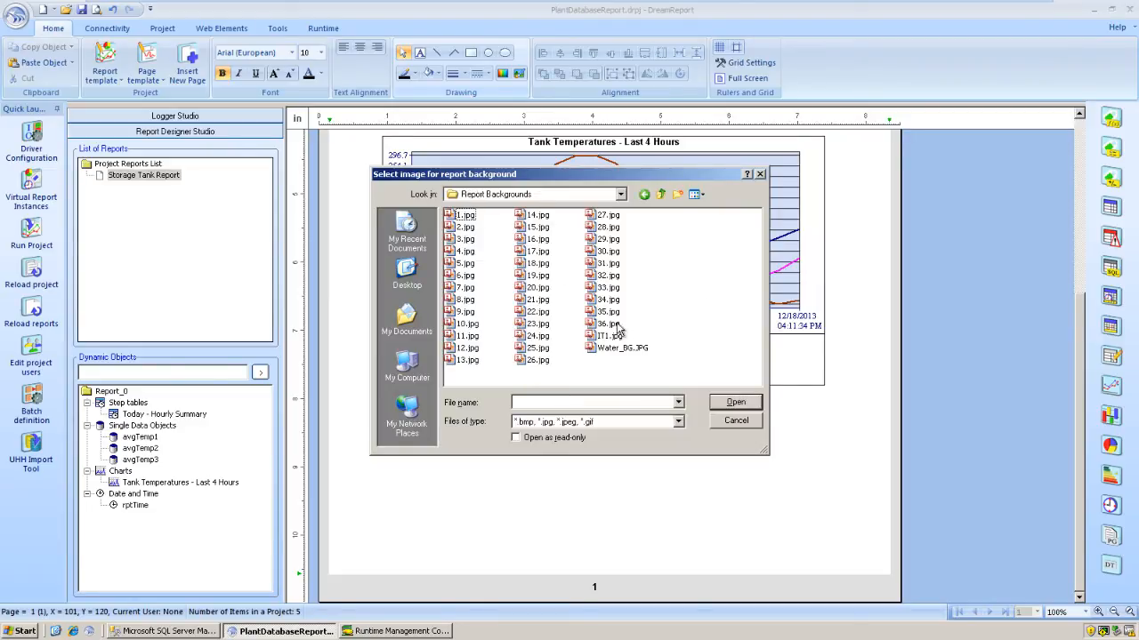
{"action": "double_click", "coordinate": [618, 353]}
{"action": "left_click", "coordinate": [416, 373]}
{"action": "scroll", "coordinate": [574, 458], "scroll_direction": "up", "scroll_amount": 3}
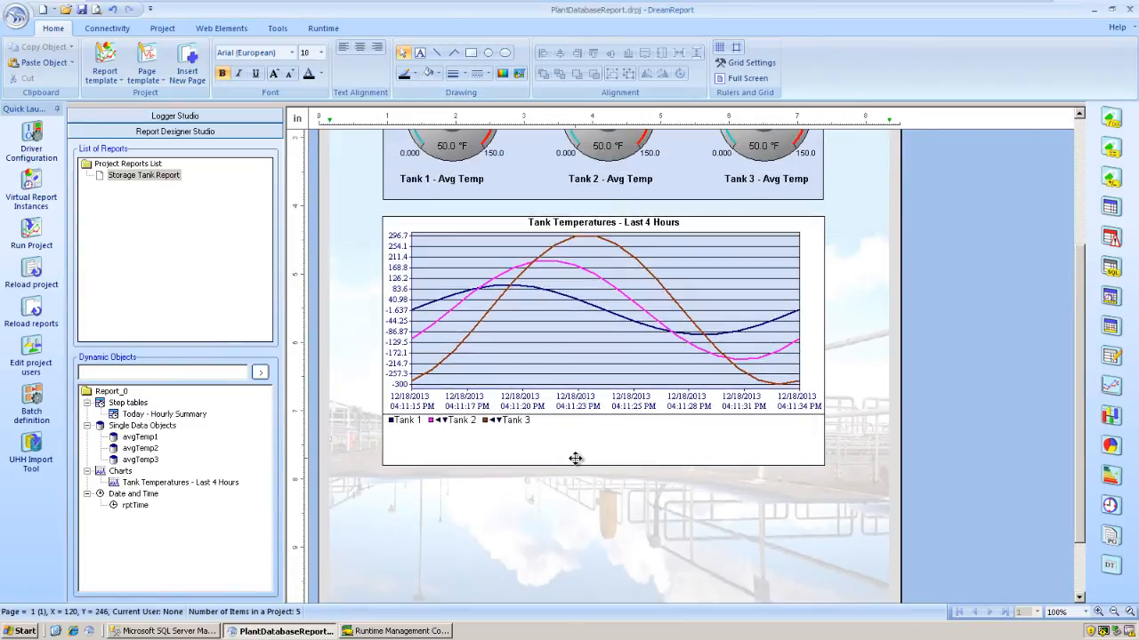
{"action": "scroll", "coordinate": [575, 458], "scroll_direction": "up", "scroll_amount": 3}
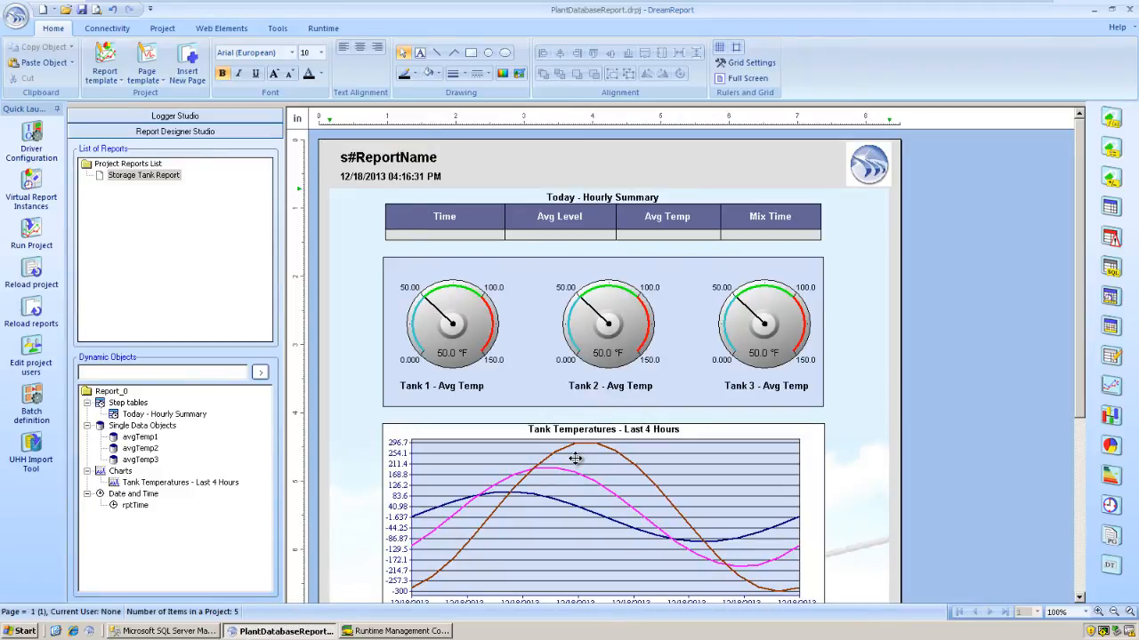
Run the project with its changes saved and generate the Storage Tank Report from the Runtime Management Console
{"action": "left_click", "coordinate": [35, 229]}
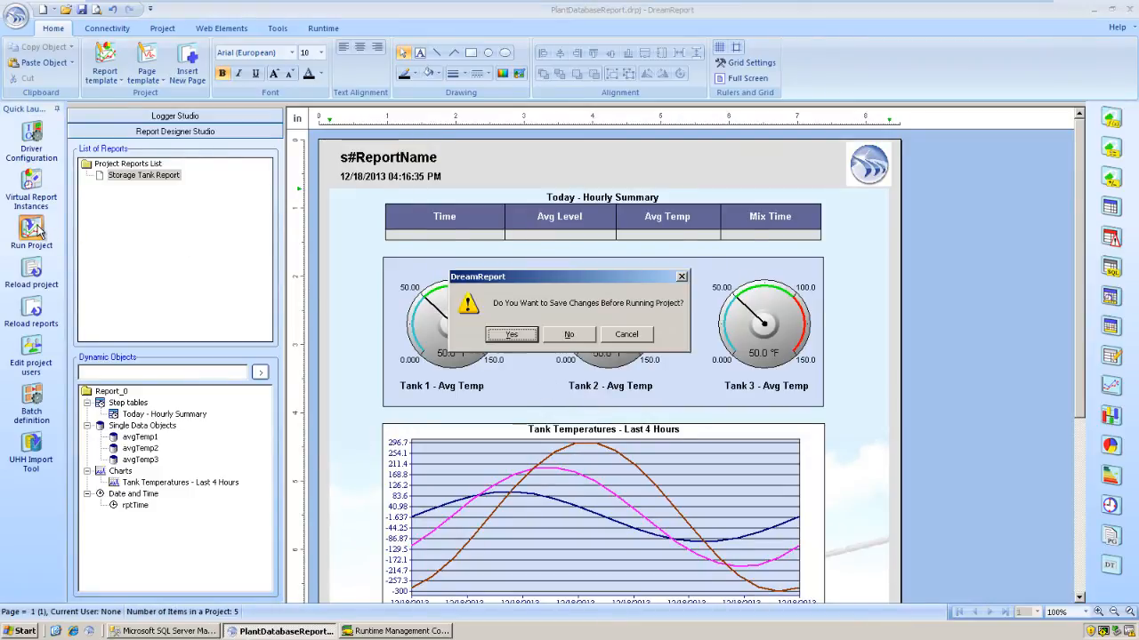
{"action": "left_click", "coordinate": [514, 333]}
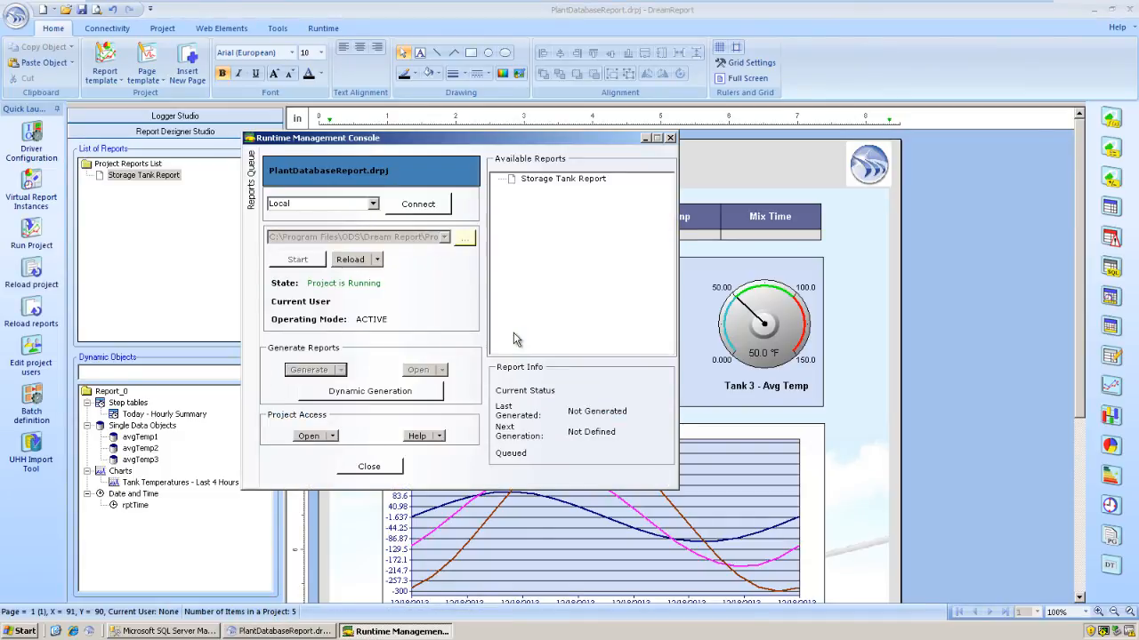
{"action": "left_click", "coordinate": [552, 179]}
{"action": "left_click", "coordinate": [309, 370]}
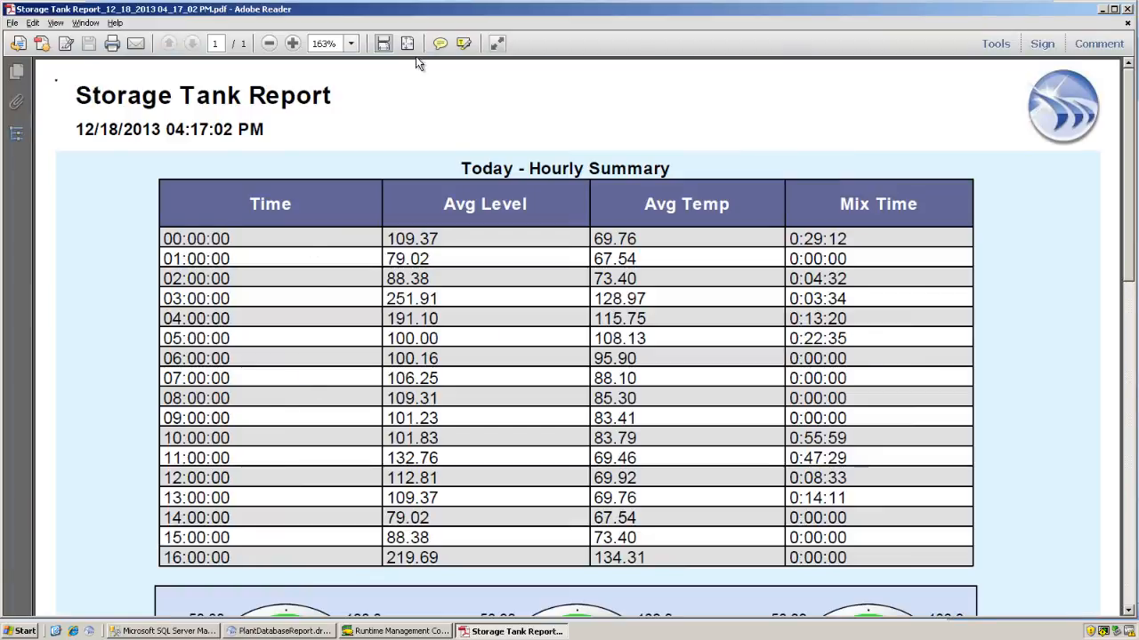
Examine the generated report PDF as a full page and at 100%, checking the hourly table, gauges and temperature chart
{"action": "left_click", "coordinate": [406, 46]}
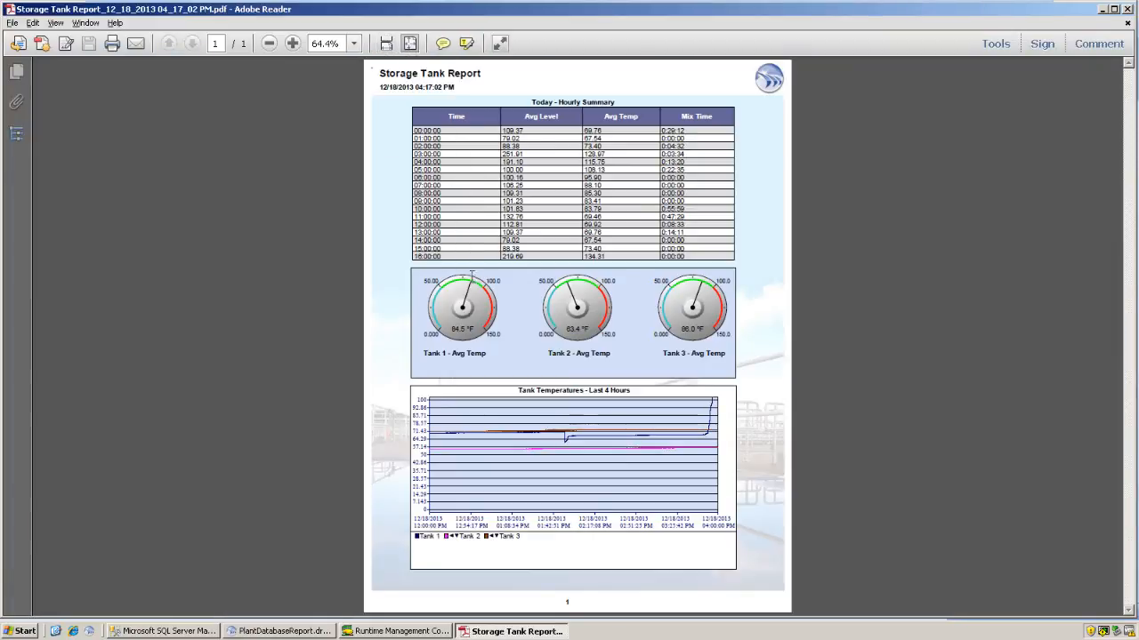
{"action": "scroll", "coordinate": [465, 316], "scroll_direction": "up", "scroll_amount": 3}
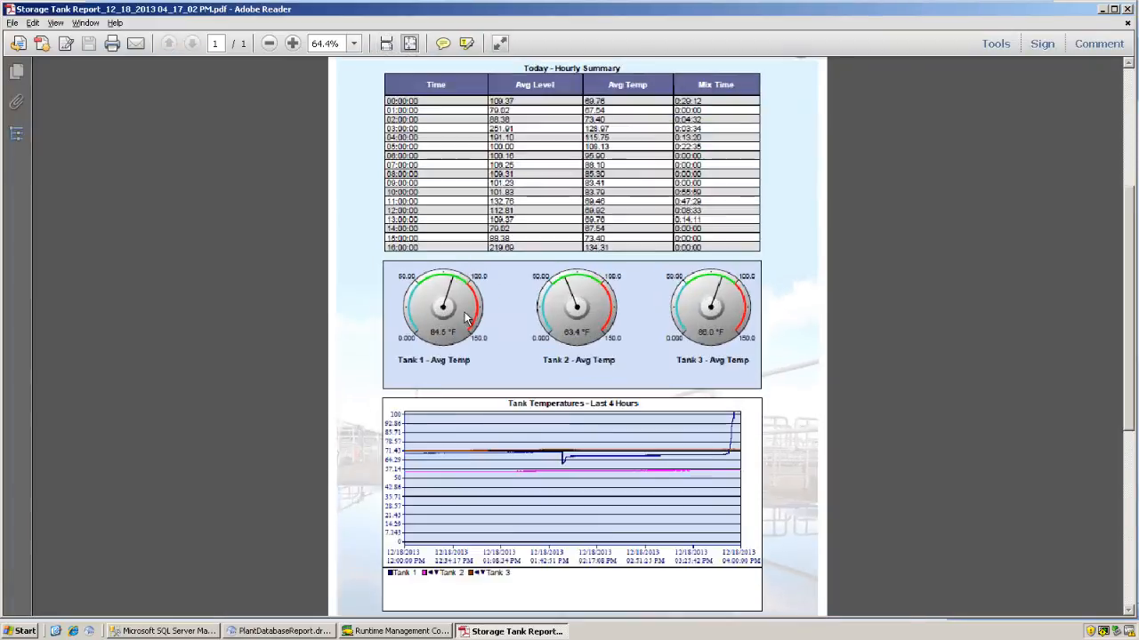
{"action": "scroll", "coordinate": [471, 307], "scroll_direction": "up", "scroll_amount": 1}
{"action": "scroll", "coordinate": [472, 306], "scroll_direction": "up", "scroll_amount": 2}
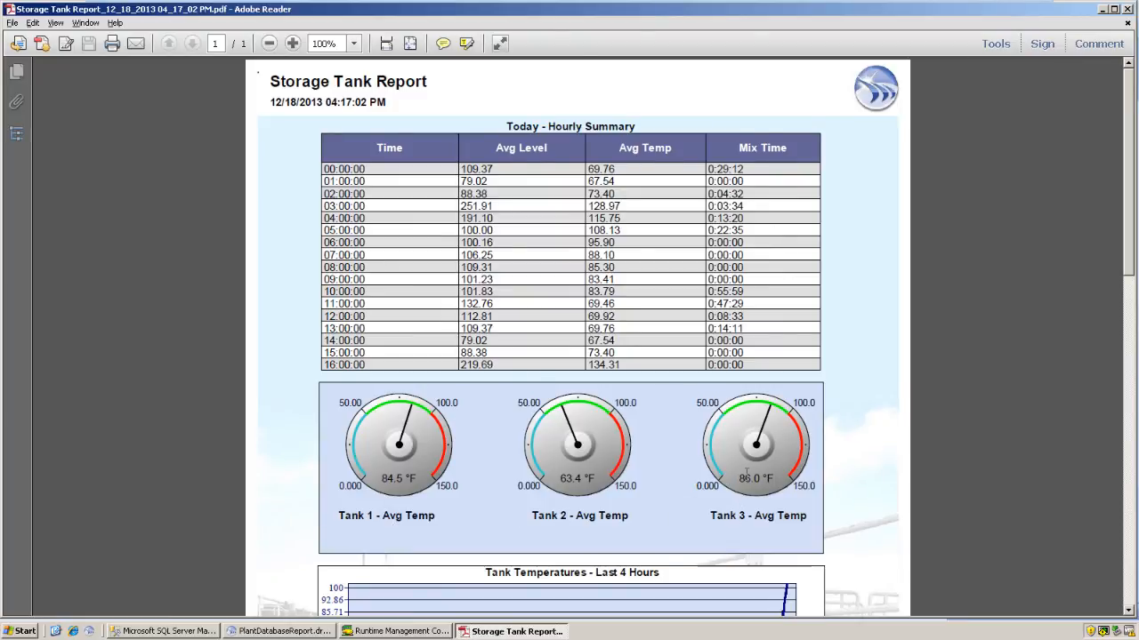
{"action": "scroll", "coordinate": [745, 472], "scroll_direction": "down", "scroll_amount": 5}
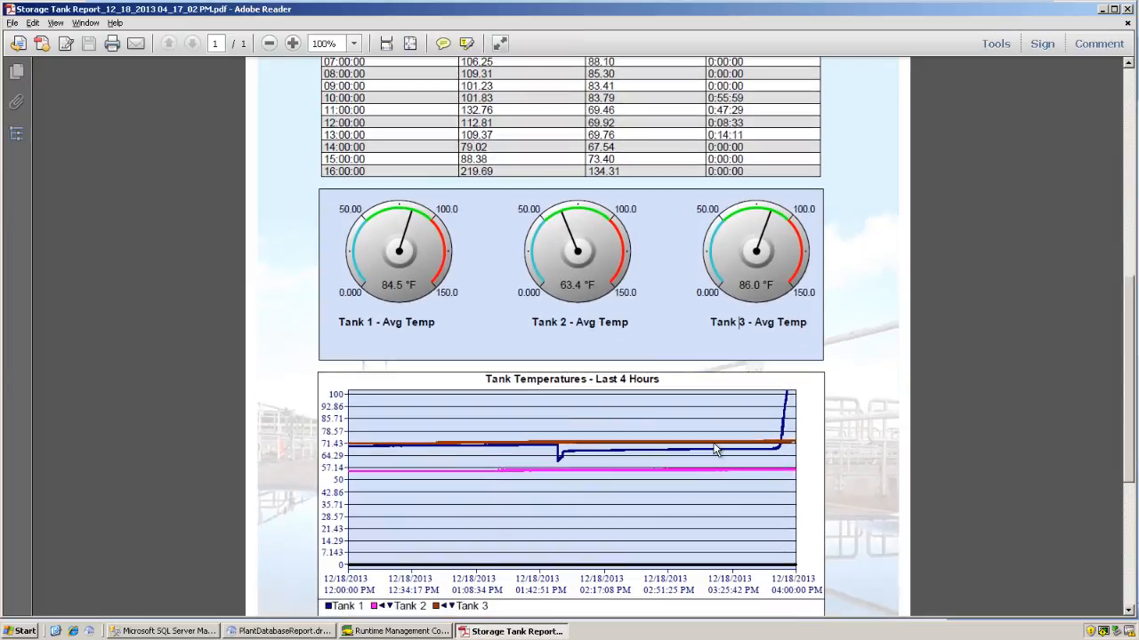
Examine the rest of the report PDF down to the footer and as a full page, and close it
{"action": "scroll", "coordinate": [716, 449], "scroll_direction": "down", "scroll_amount": 1}
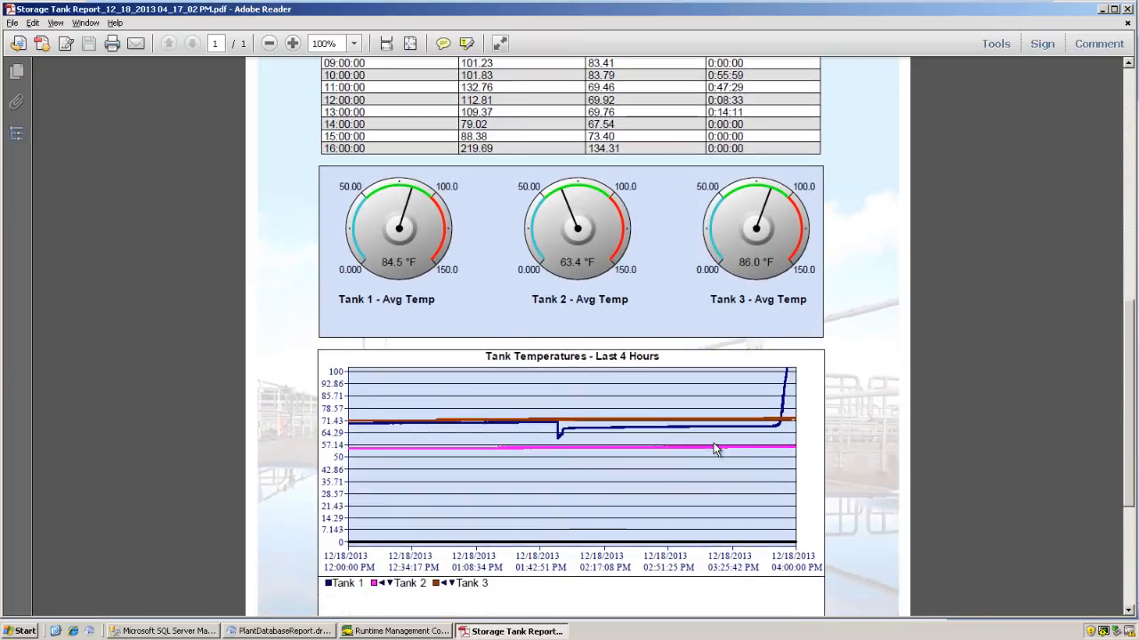
{"action": "scroll", "coordinate": [715, 449], "scroll_direction": "down", "scroll_amount": 4}
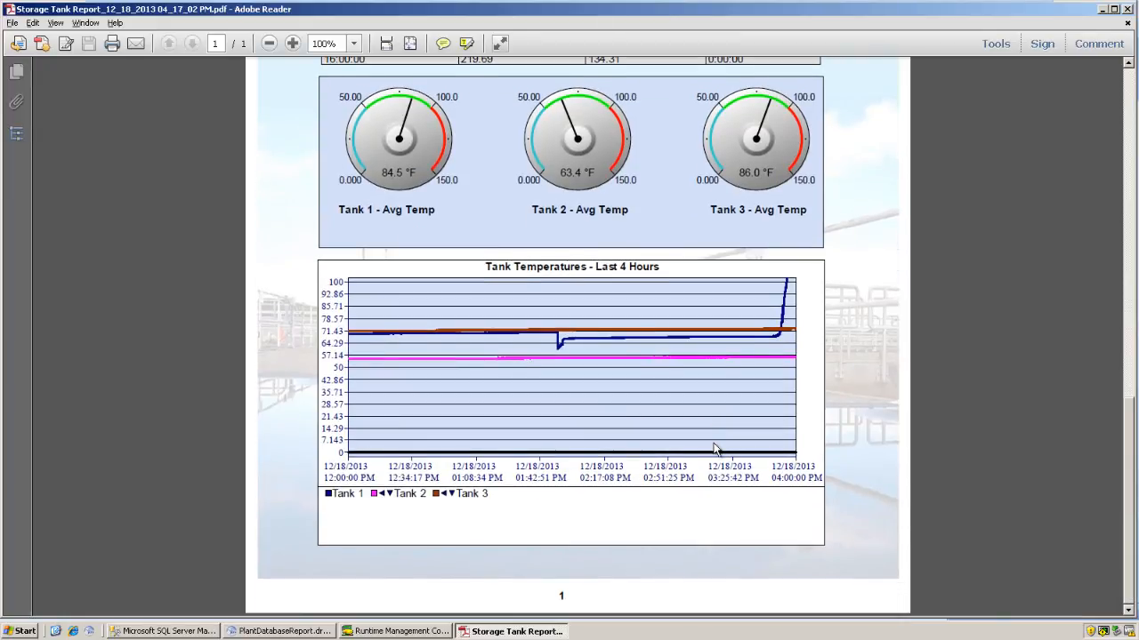
{"action": "scroll", "coordinate": [714, 449], "scroll_direction": "up", "scroll_amount": 10}
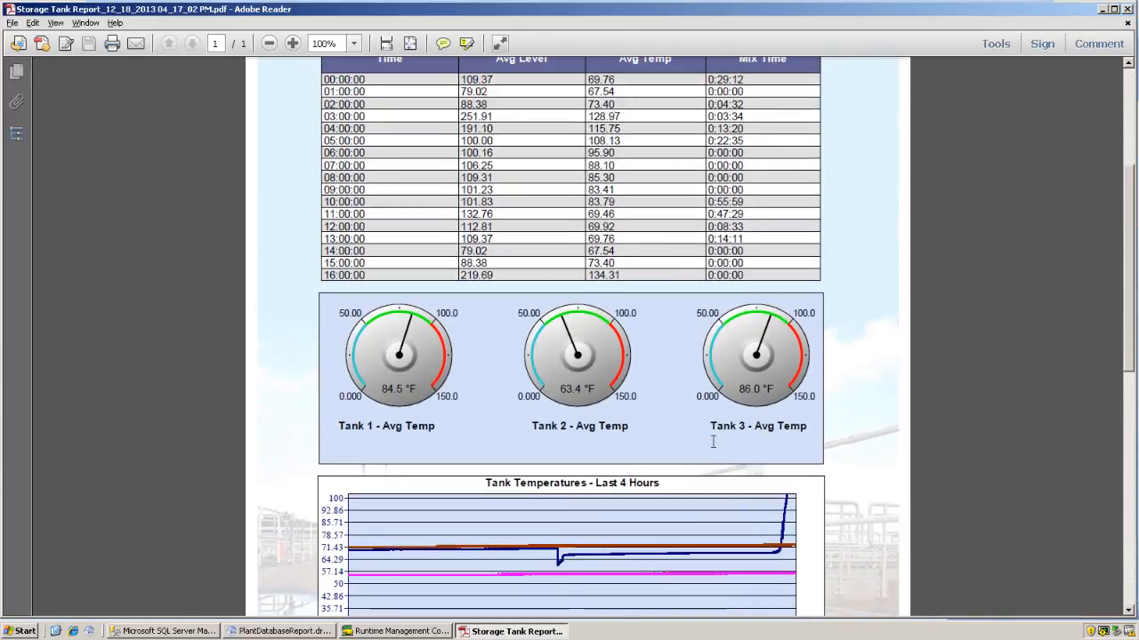
{"action": "key", "text": "ctrl+0"}
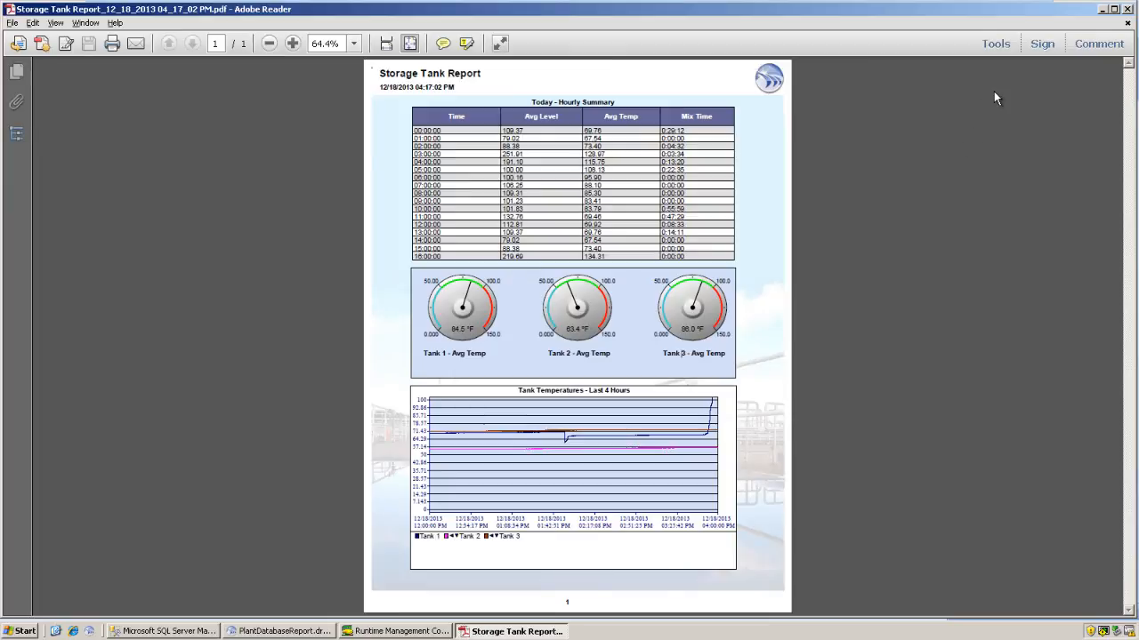
{"action": "left_click", "coordinate": [1128, 9]}
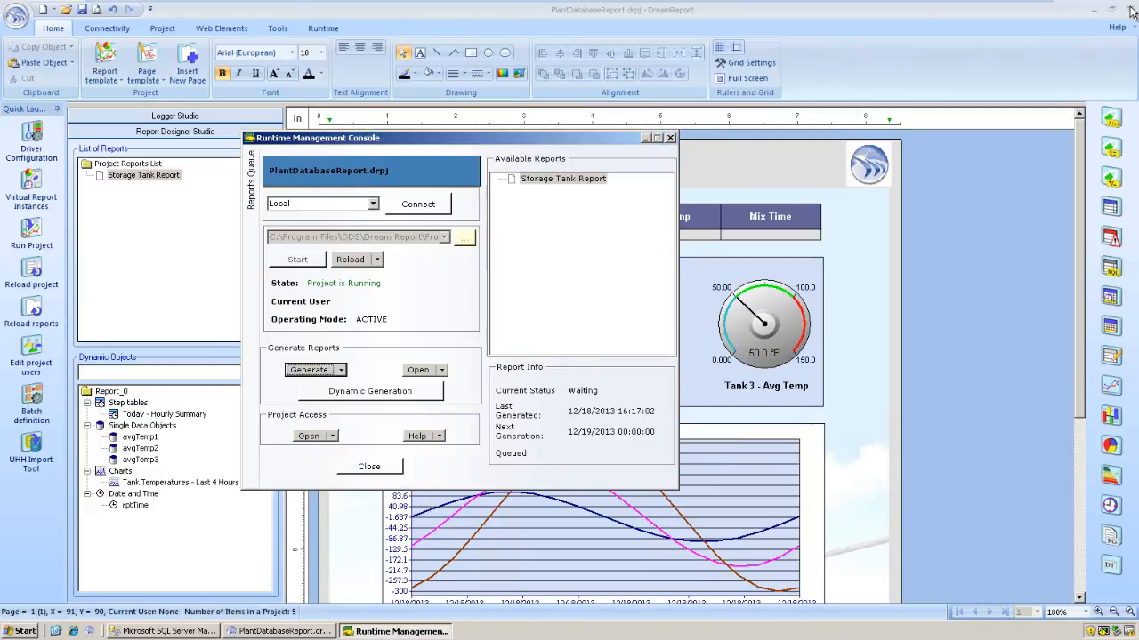
Add Excel as an output format for the Storage Tank Report and have the Excel file open after generation
{"action": "left_click", "coordinate": [753, 158]}
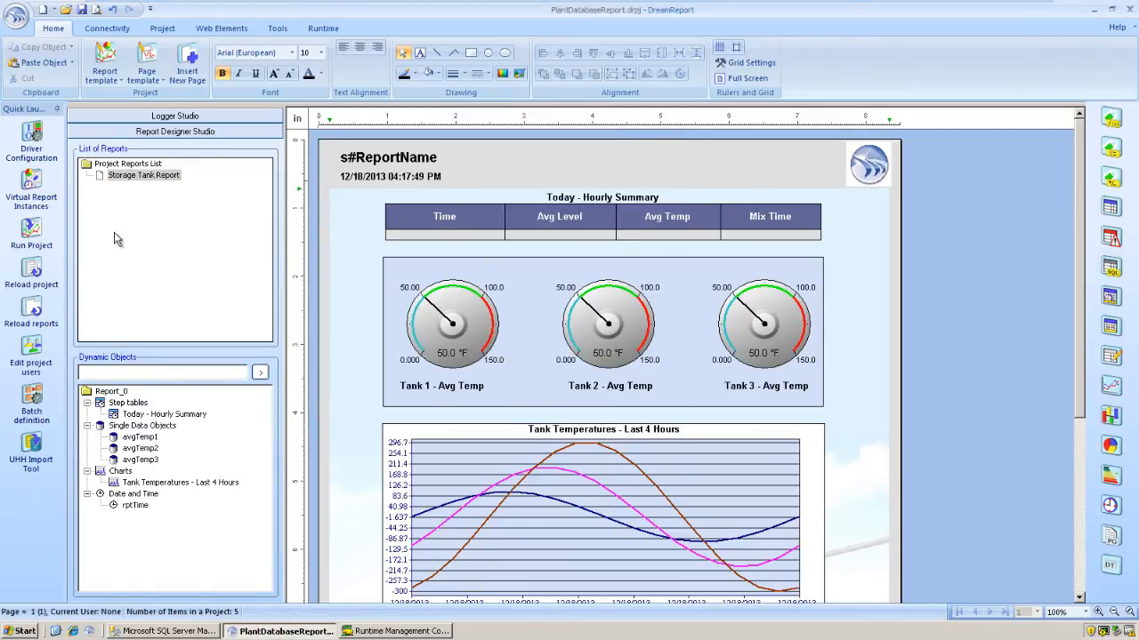
{"action": "double_click", "coordinate": [131, 178]}
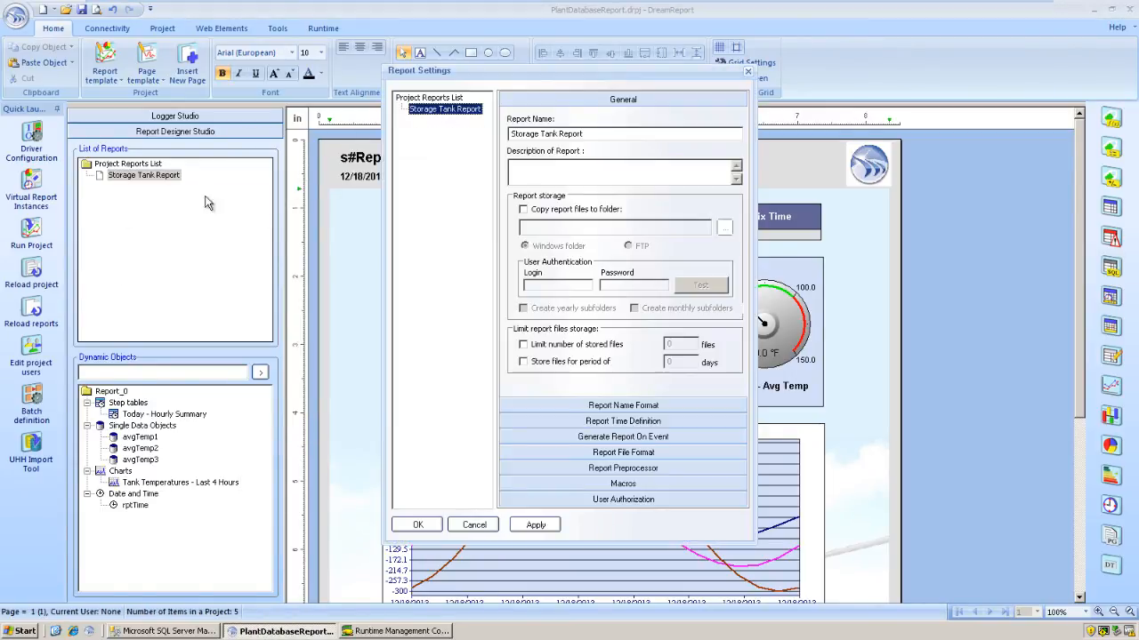
{"action": "left_click", "coordinate": [587, 452]}
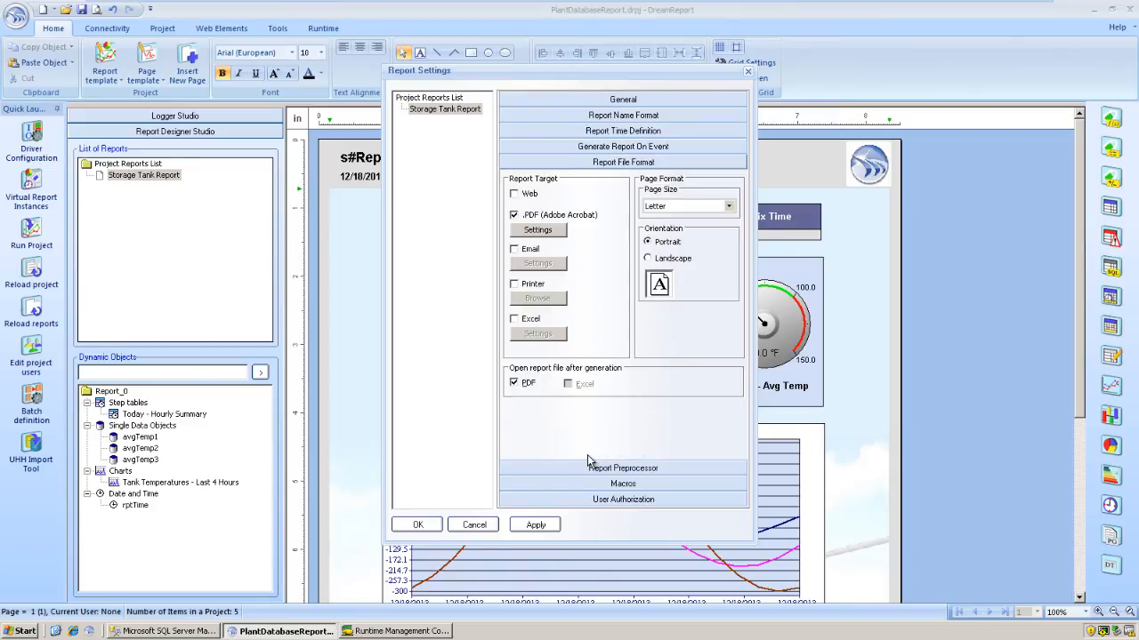
{"action": "left_click", "coordinate": [514, 318]}
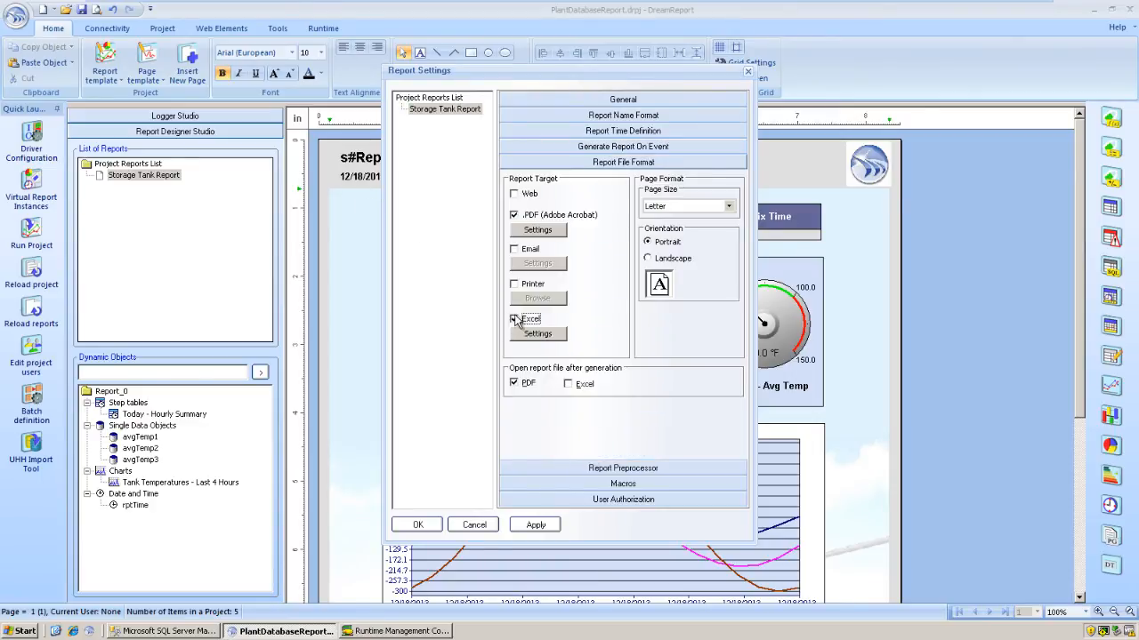
{"action": "left_click", "coordinate": [569, 384]}
In the Excel export settings, map avgTemp1, avgTemp2 and avgTemp3 to cells B3, B4 and B5
{"action": "left_click", "coordinate": [553, 341]}
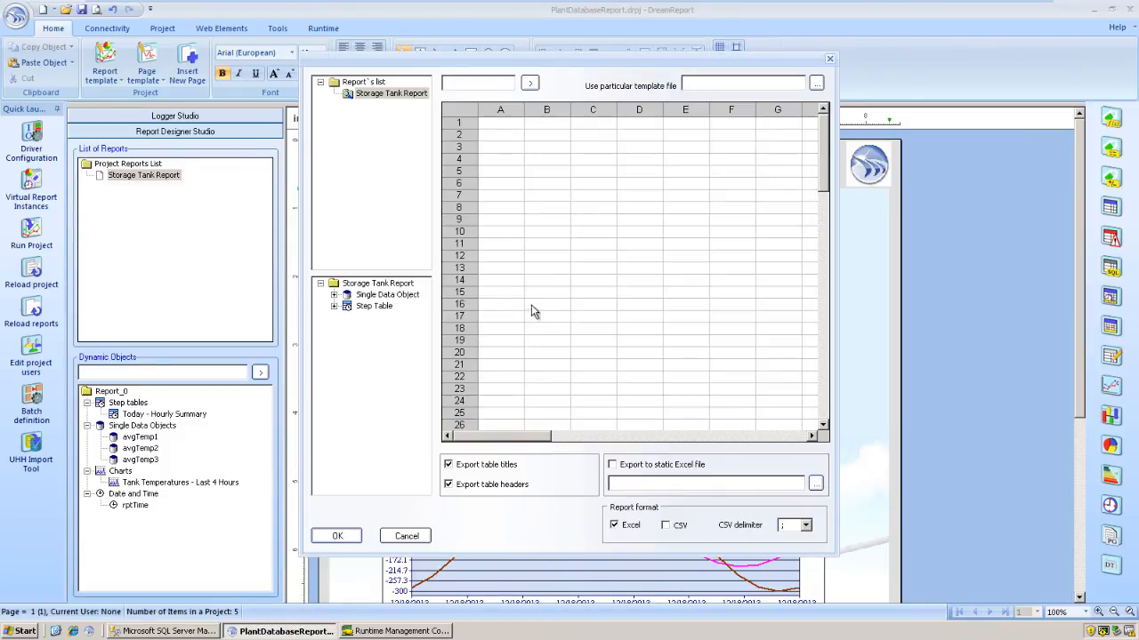
{"action": "left_click", "coordinate": [334, 294]}
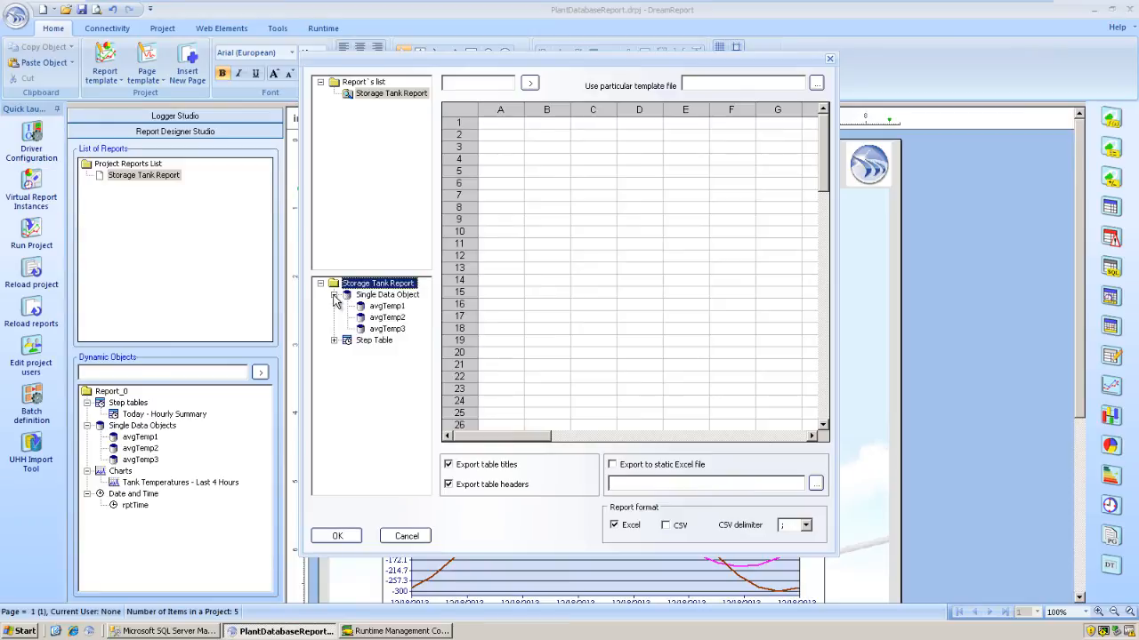
{"action": "left_click", "coordinate": [387, 306]}
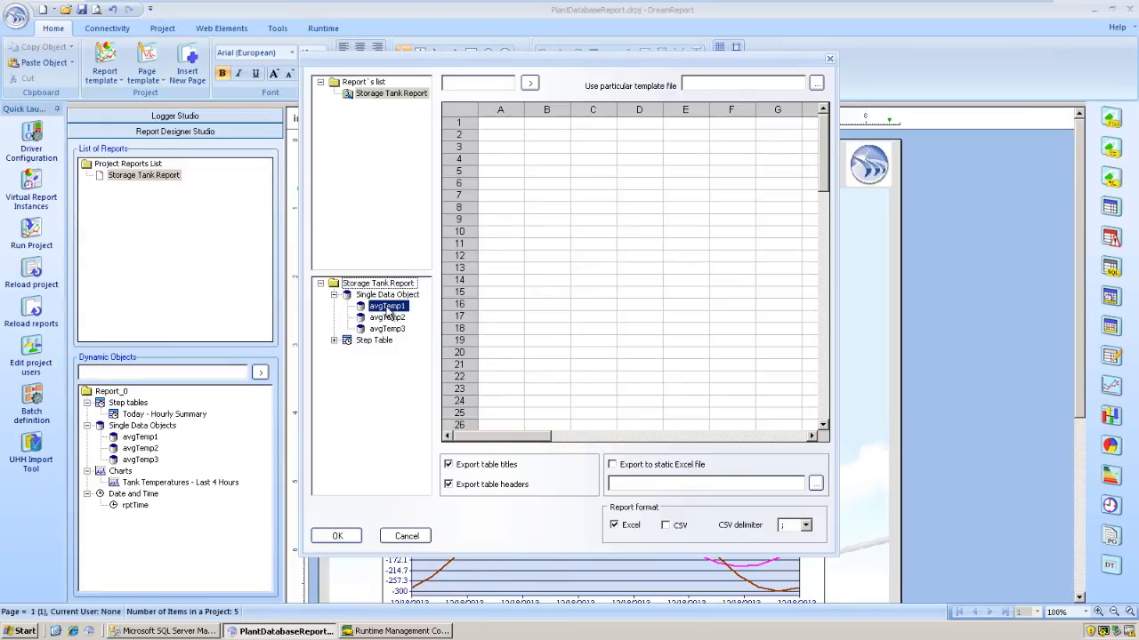
{"action": "left_click", "coordinate": [537, 149]}
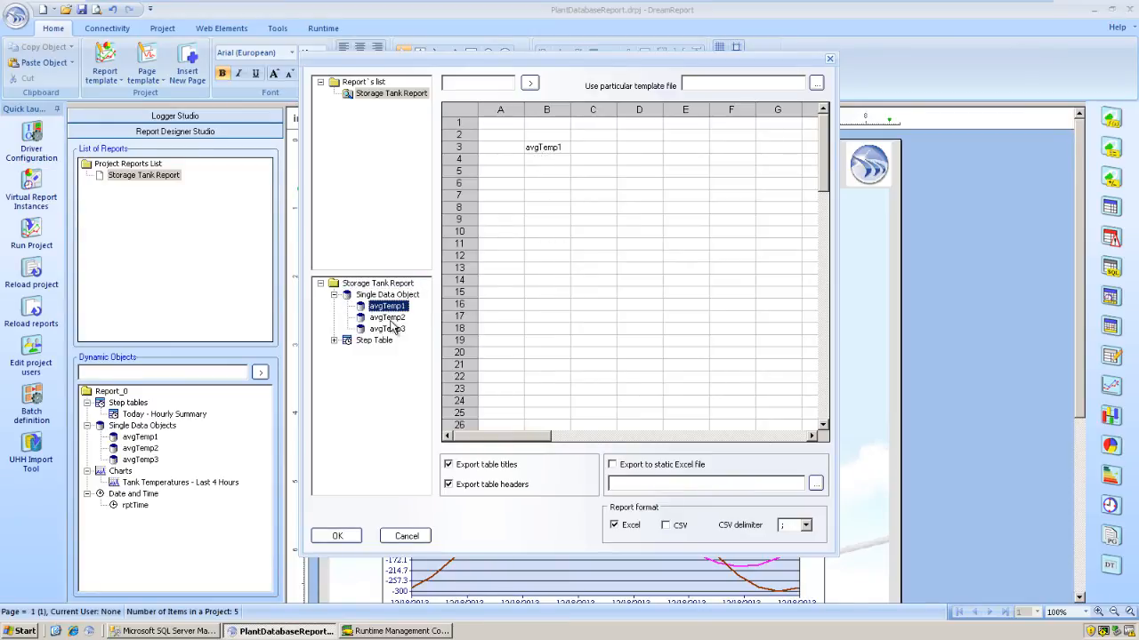
{"action": "left_click", "coordinate": [390, 318]}
{"action": "left_click", "coordinate": [539, 160]}
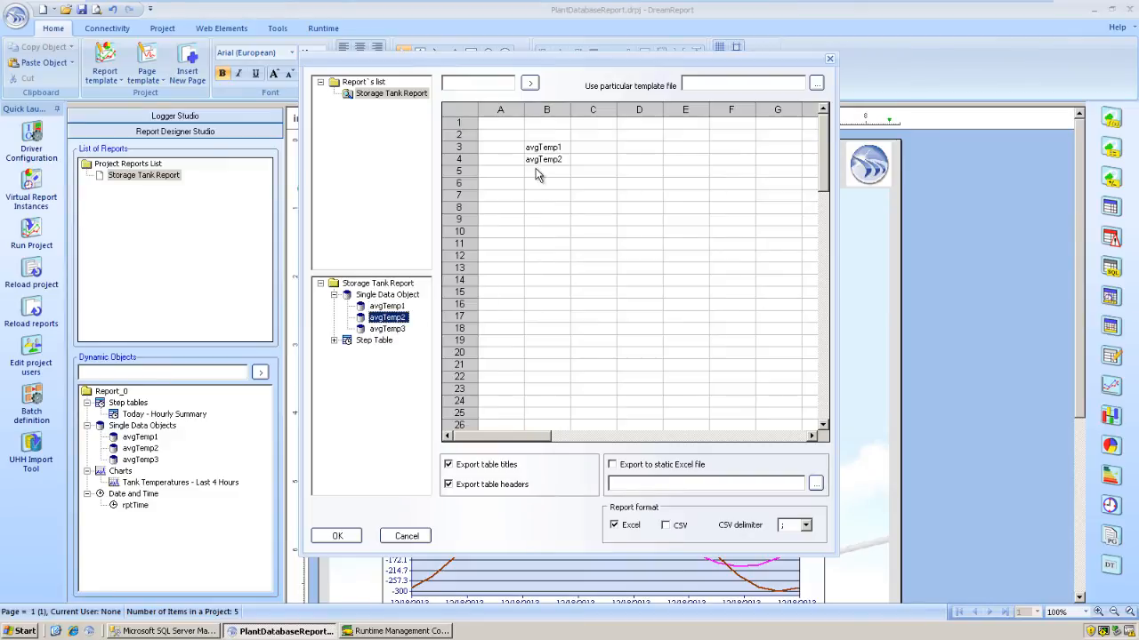
{"action": "left_click", "coordinate": [411, 329]}
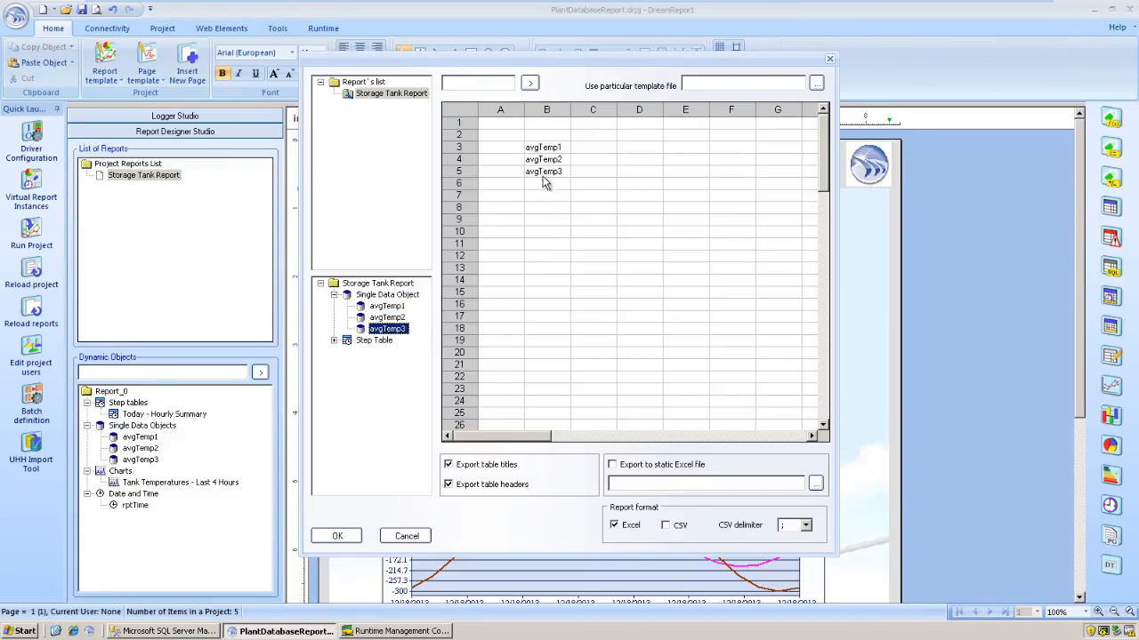
Place the Today - Hourly Summary step table at cell B7 of the Excel export and accept the report settings
{"action": "left_click", "coordinate": [334, 340]}
{"action": "left_click", "coordinate": [373, 352]}
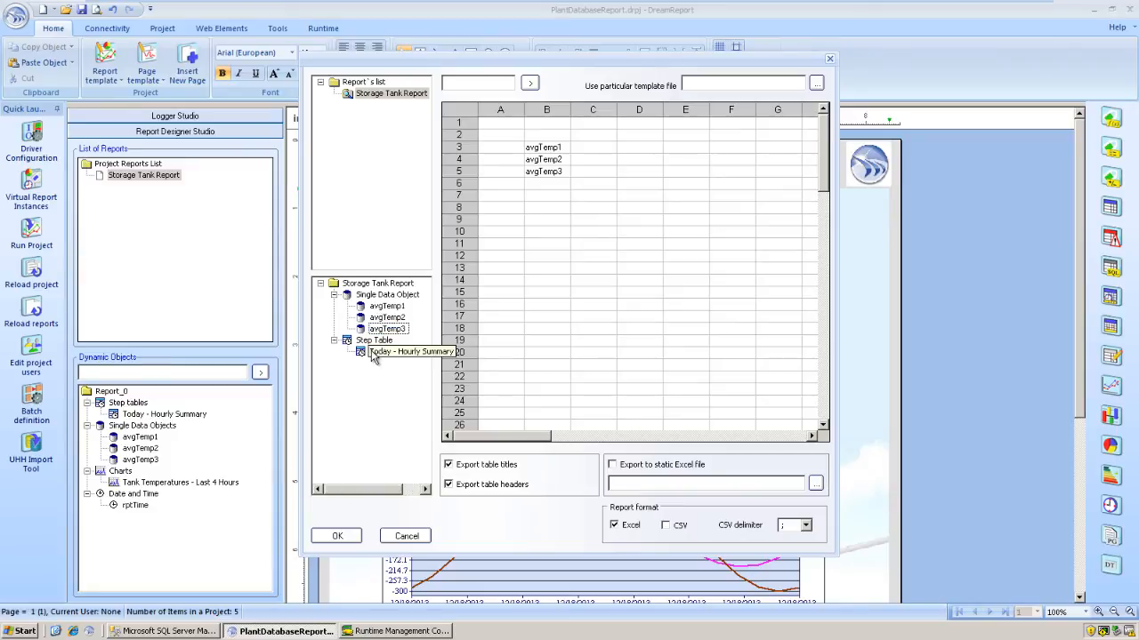
{"action": "left_click", "coordinate": [549, 206]}
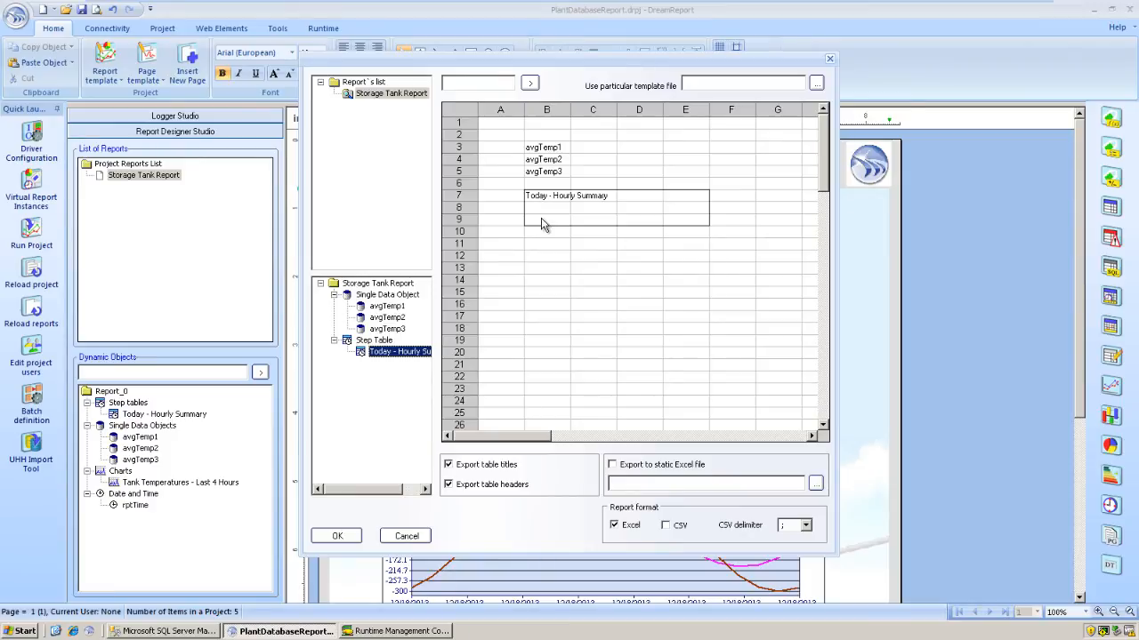
{"action": "left_click", "coordinate": [352, 539]}
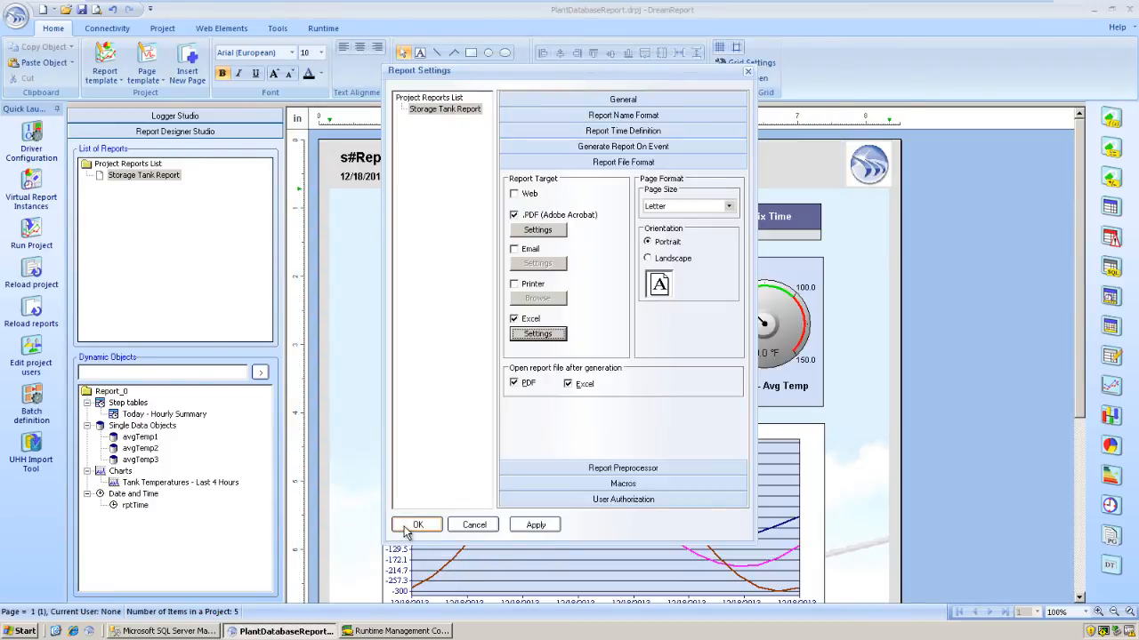
{"action": "left_click", "coordinate": [408, 525]}
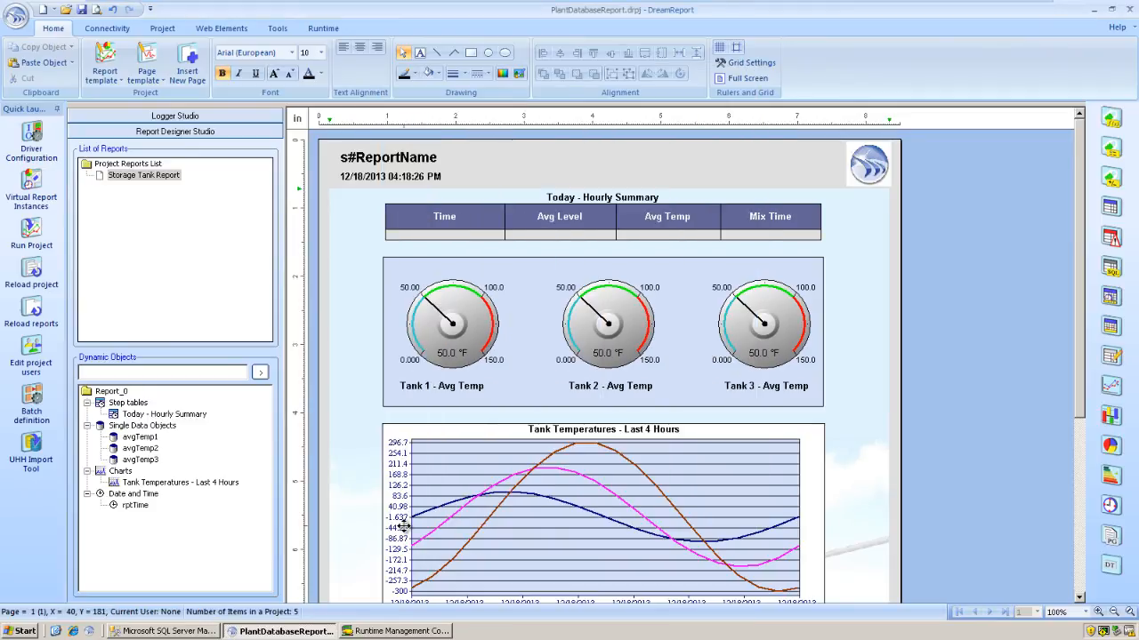
Run the IIS configuration for the DRWeb portal on Default Web Site and accept the project's web settings
{"action": "left_click", "coordinate": [173, 31]}
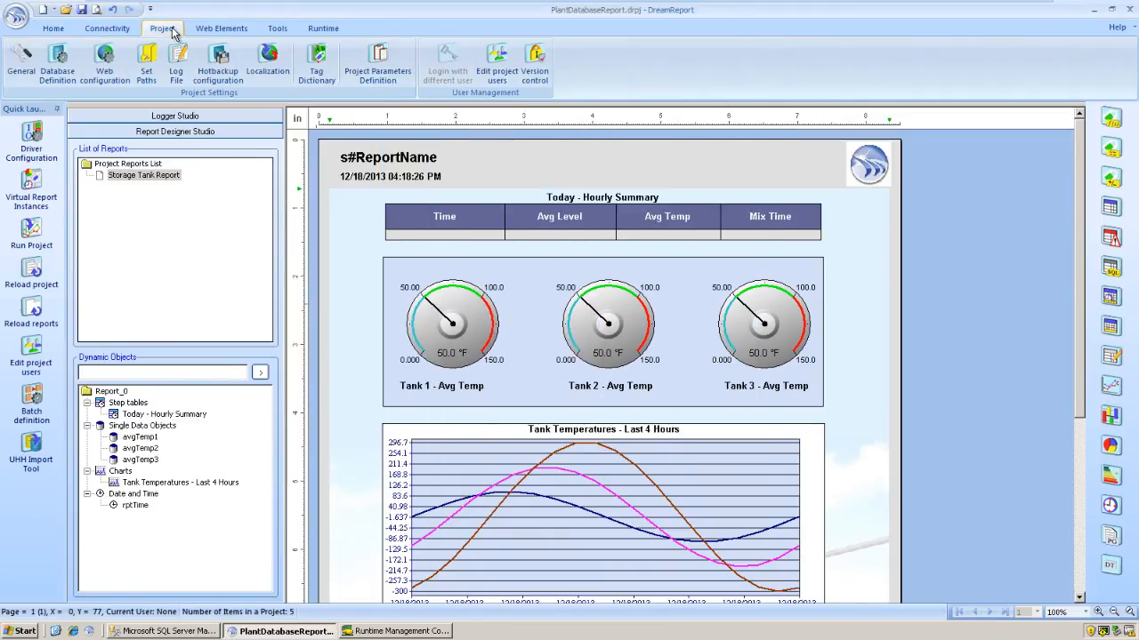
{"action": "left_click", "coordinate": [104, 64]}
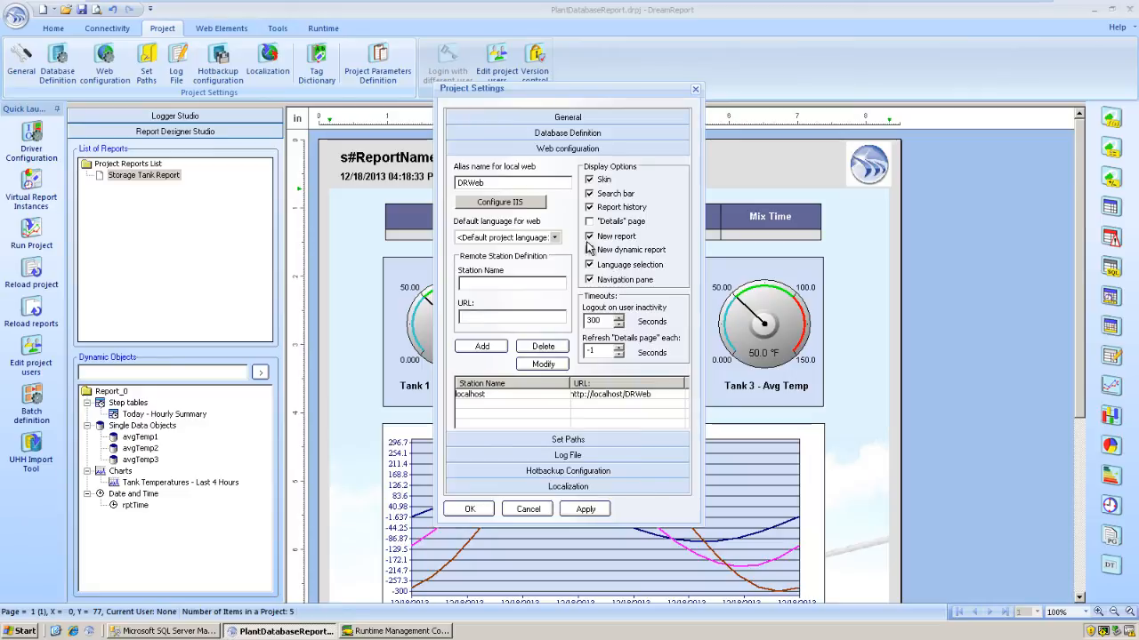
{"action": "left_click", "coordinate": [535, 208]}
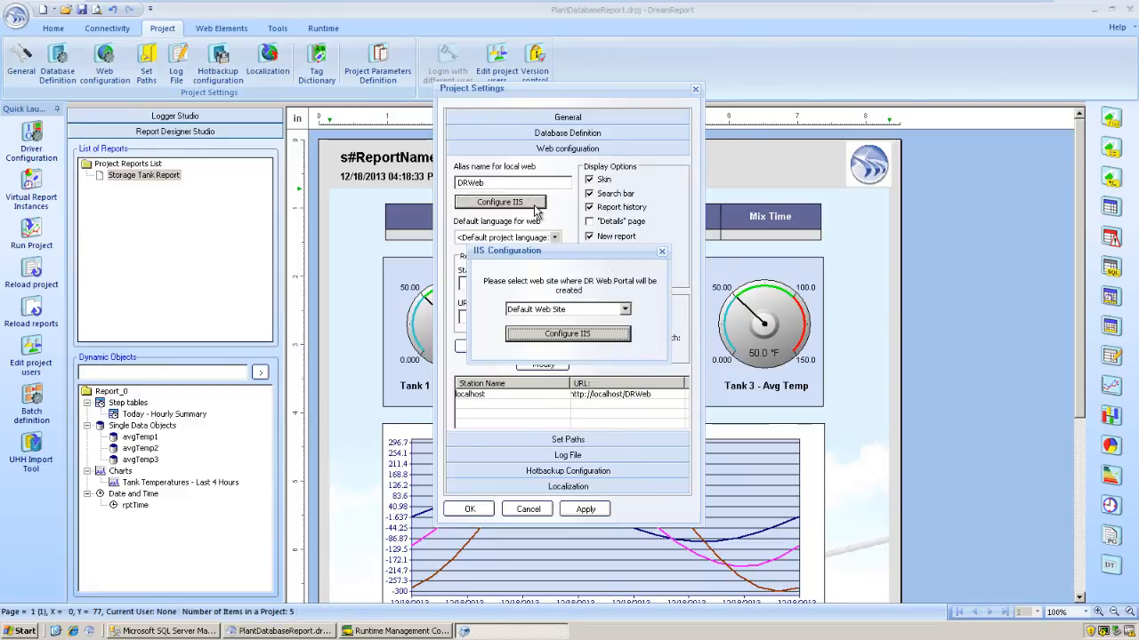
{"action": "left_click", "coordinate": [560, 339]}
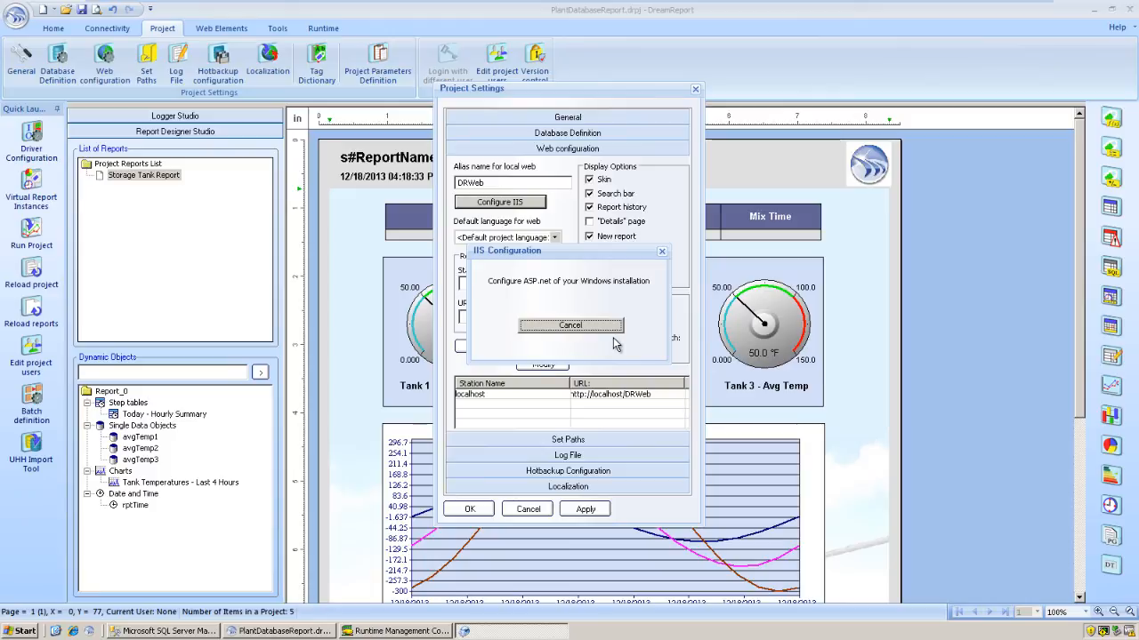
{"action": "left_click", "coordinate": [606, 331]}
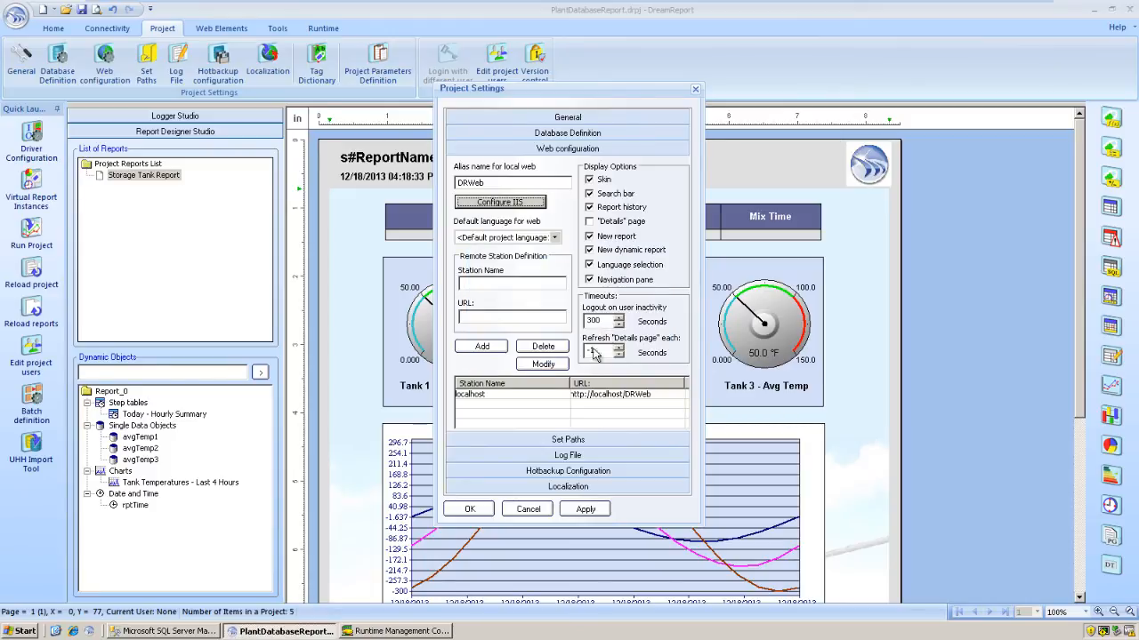
{"action": "left_click", "coordinate": [471, 508]}
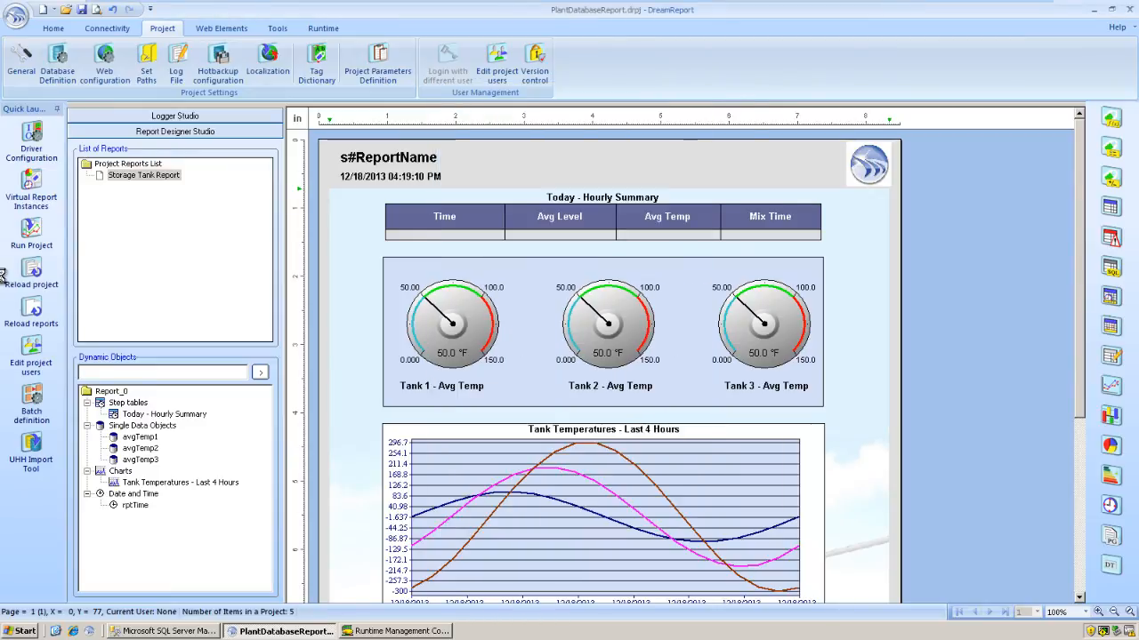
Reload the reports in the running project and generate the Storage Tank Report from the Runtime Management Console
{"action": "left_click", "coordinate": [33, 308]}
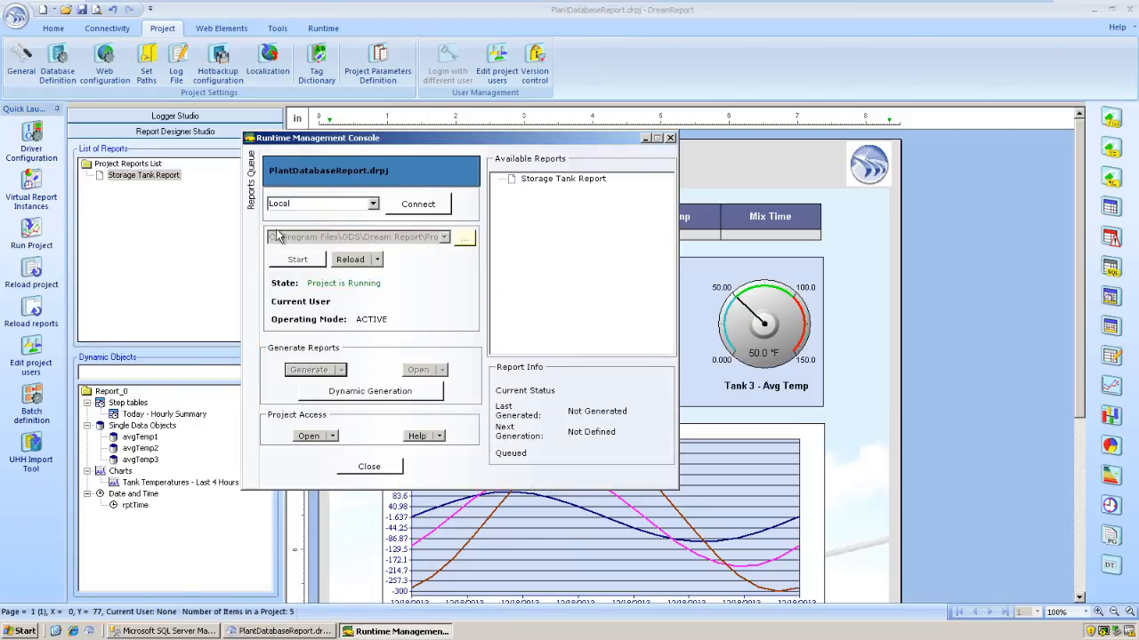
{"action": "left_click", "coordinate": [538, 184]}
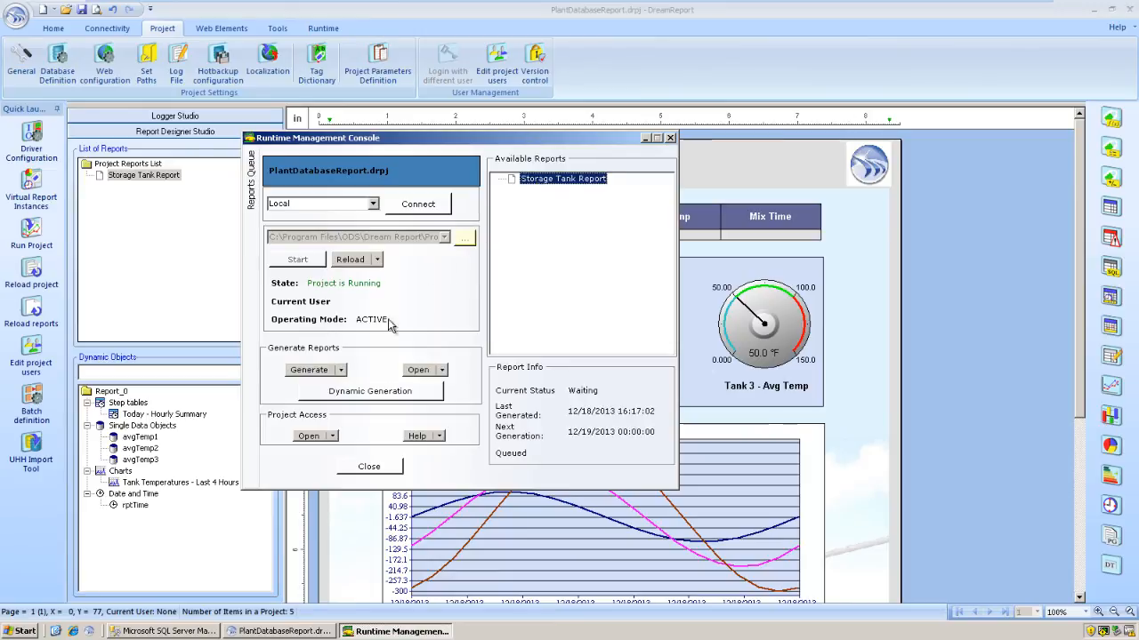
{"action": "left_click", "coordinate": [301, 371]}
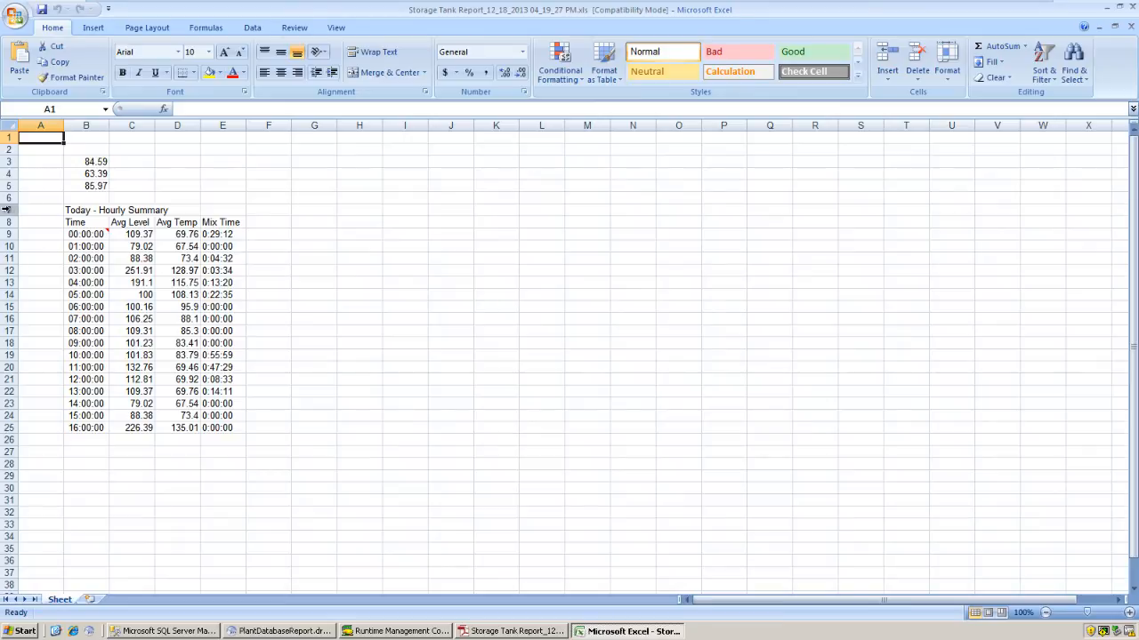
In the generated Excel report, make title and header rows 7 and 8 bold and autofit all column widths
{"action": "left_click_drag", "start_coordinate": [5, 209], "coordinate": [5, 223]}
{"action": "left_click", "coordinate": [124, 73]}
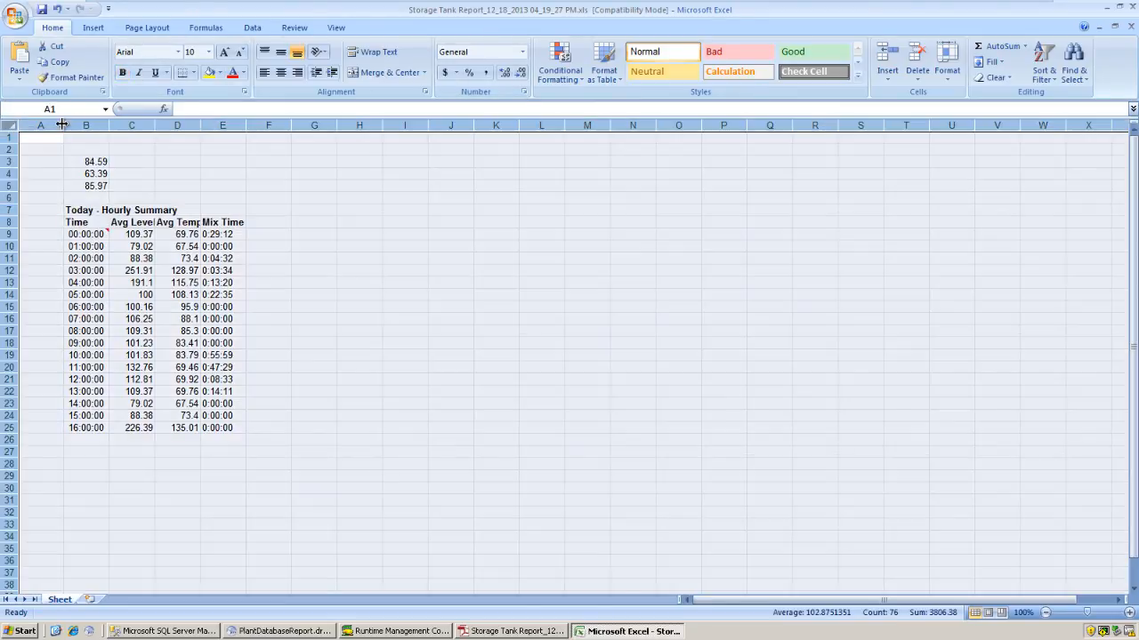
{"action": "left_click", "coordinate": [7, 125]}
{"action": "double_click", "coordinate": [64, 125]}
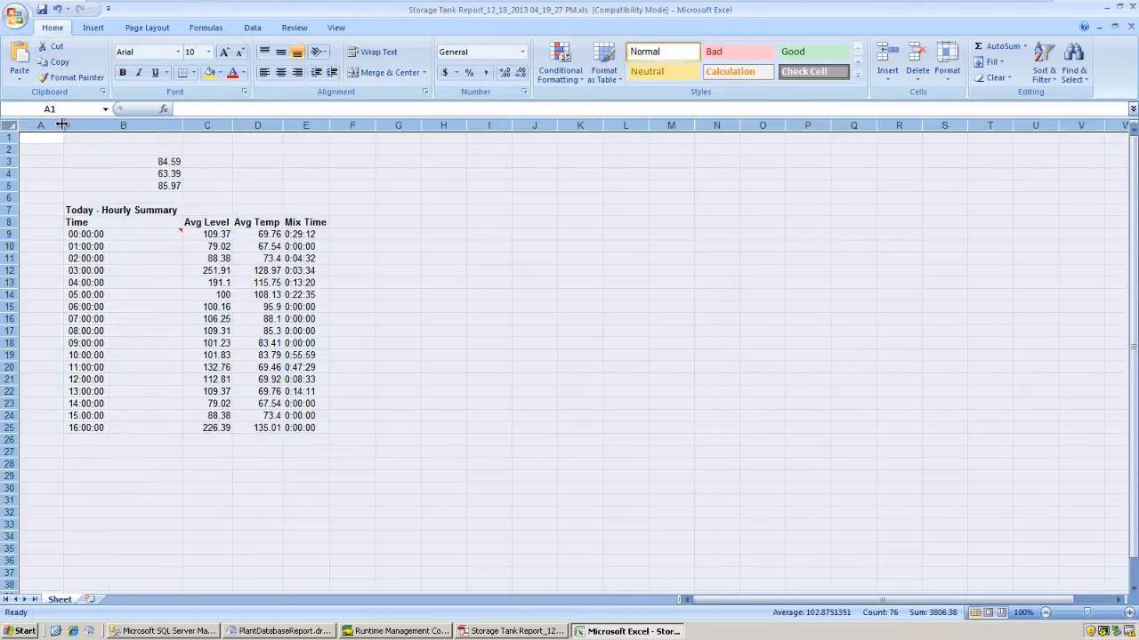
{"action": "left_click", "coordinate": [462, 294]}
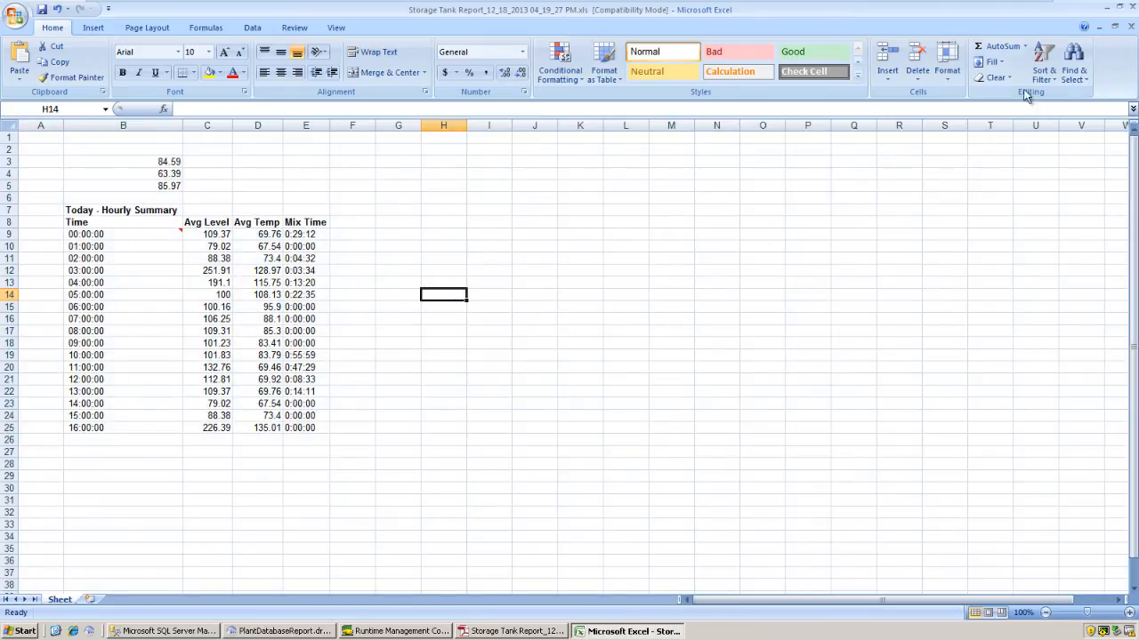
Open the Dream Report web portal in Internet Explorer and view the latest Storage Tank Report PDF
{"action": "left_click", "coordinate": [1106, 10]}
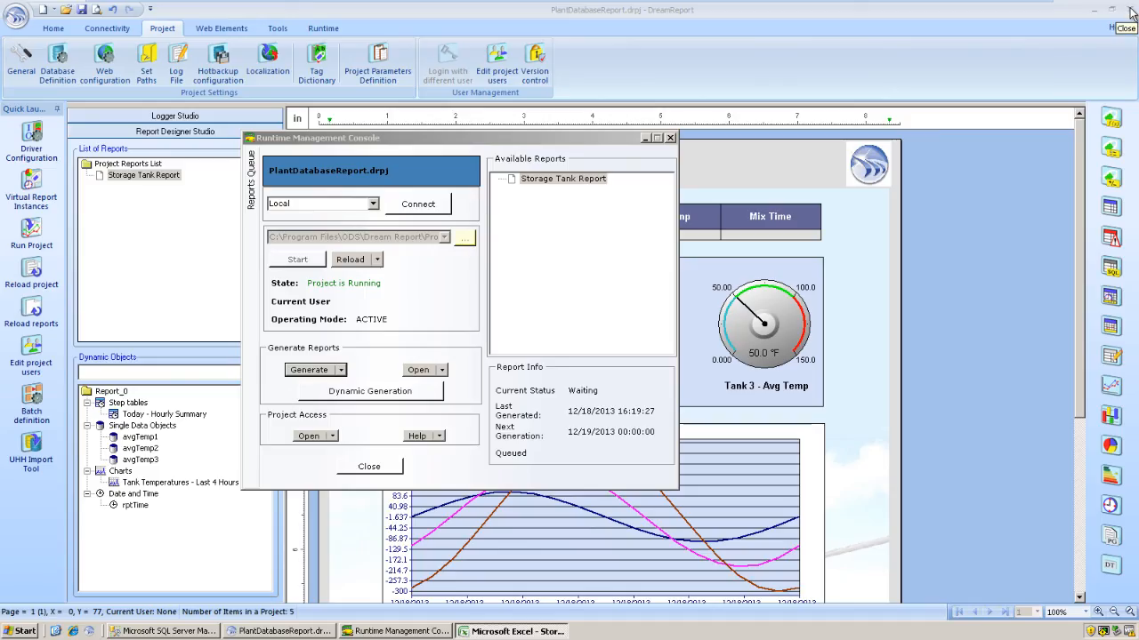
{"action": "left_click", "coordinate": [79, 631]}
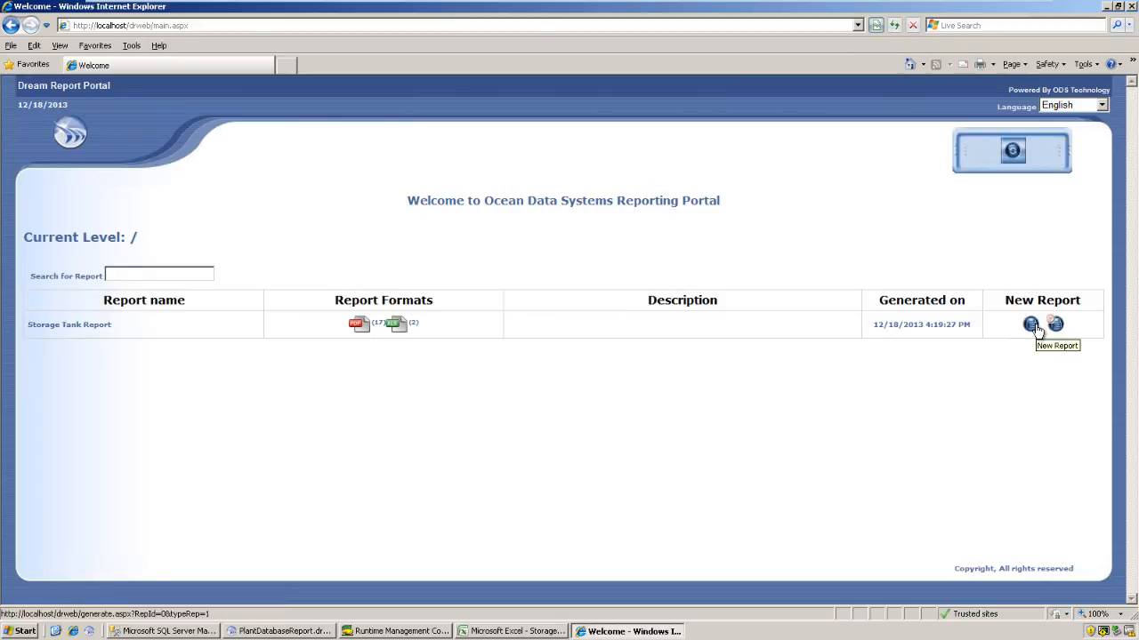
{"action": "left_click", "coordinate": [359, 327]}
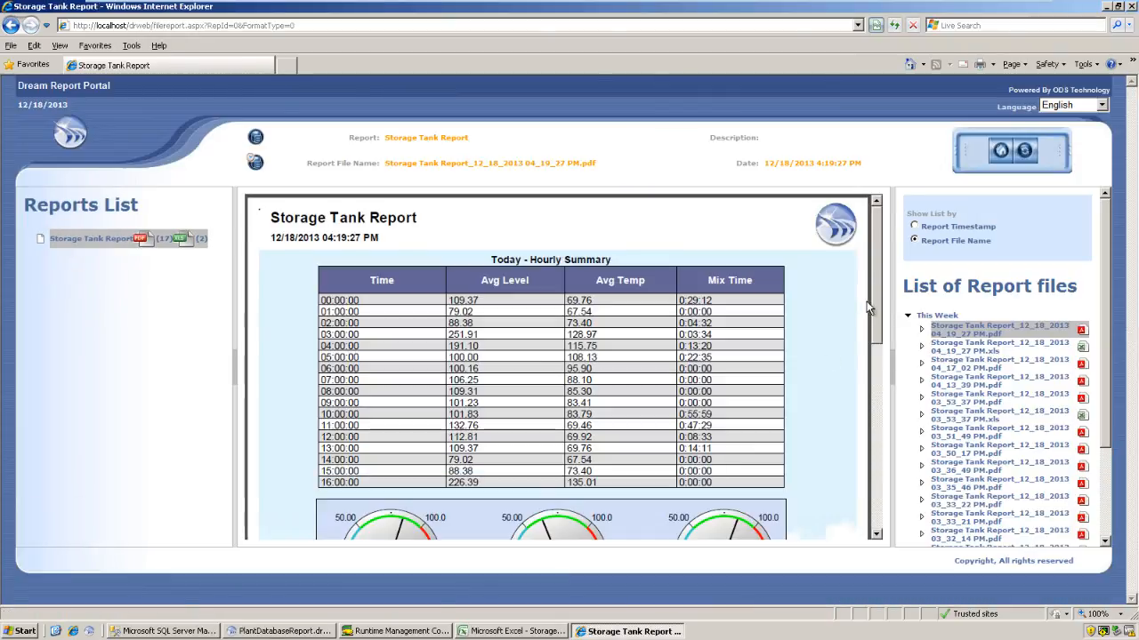
{"action": "left_click_drag", "start_coordinate": [874, 299], "coordinate": [898, 289]}
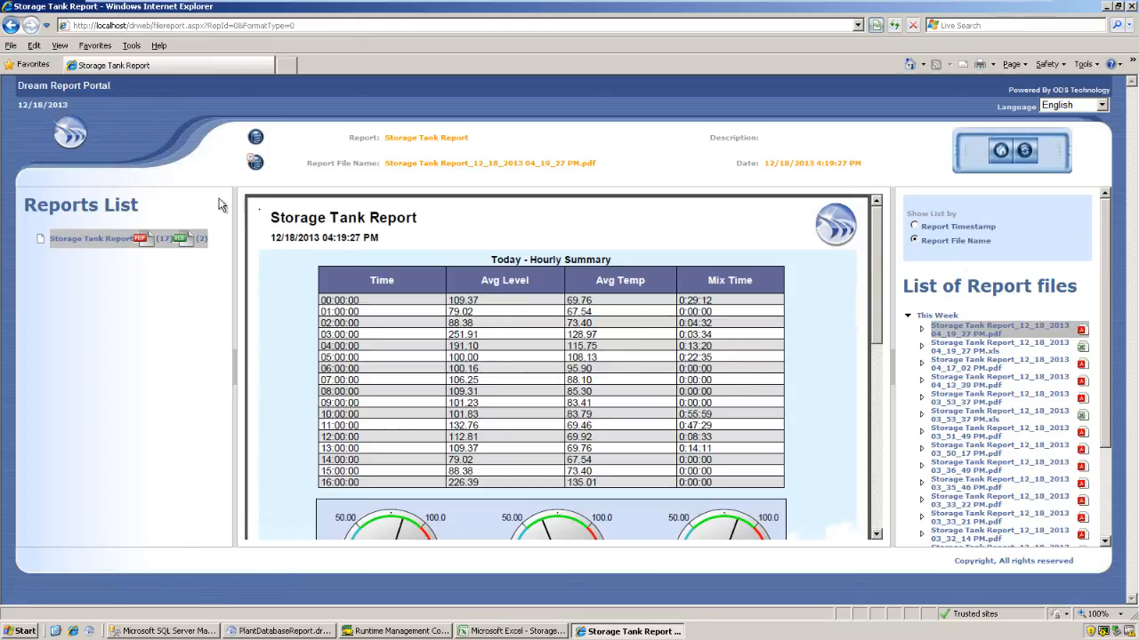
Generate the Storage Tank Report on demand from the portal with Fixed generation for the last 2 hours, and look through the result
{"action": "left_click", "coordinate": [260, 164]}
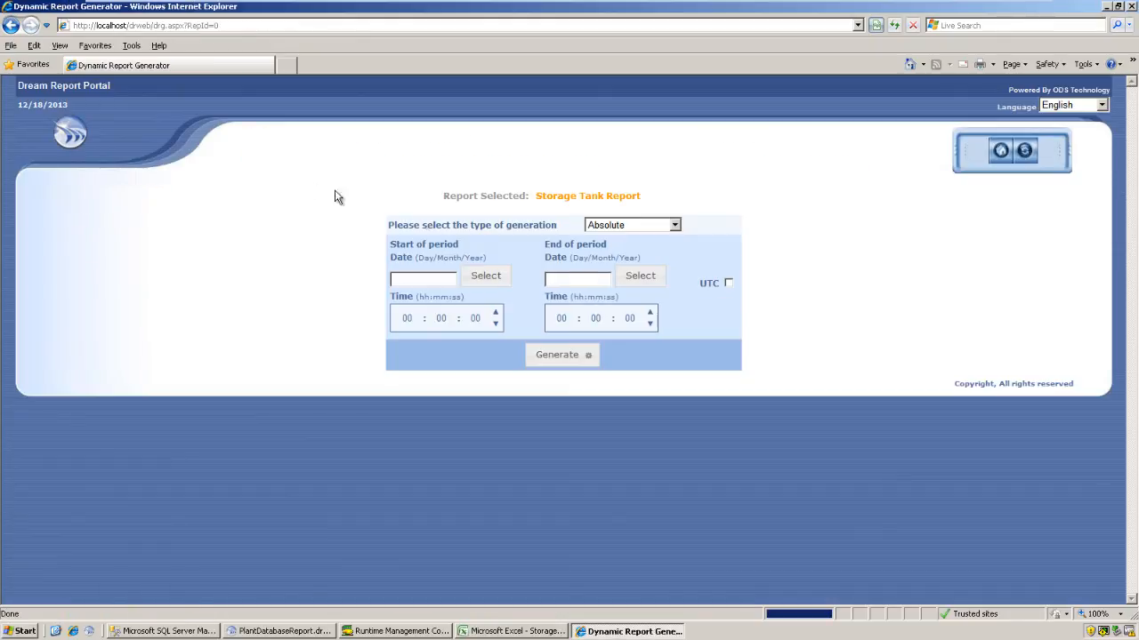
{"action": "left_click", "coordinate": [676, 226]}
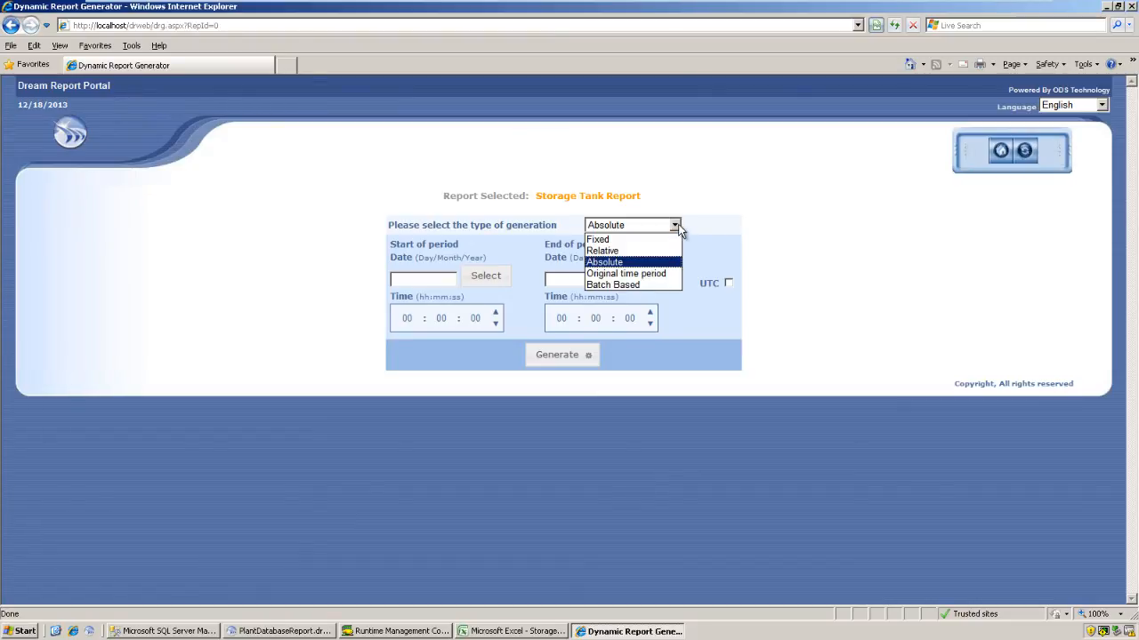
{"action": "left_click", "coordinate": [663, 239]}
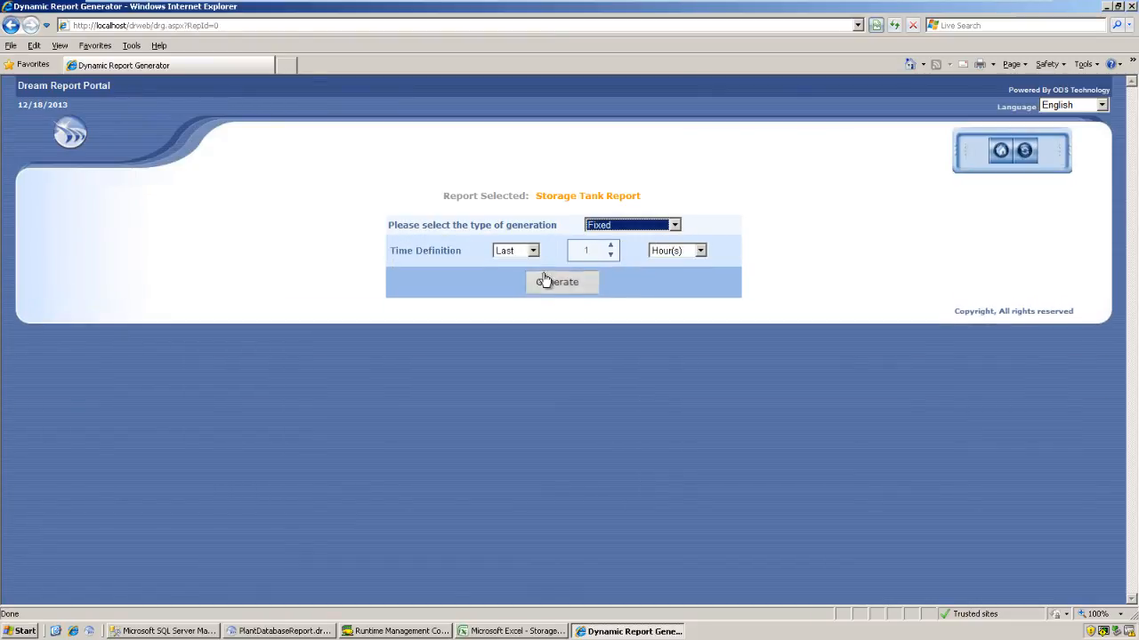
{"action": "left_click", "coordinate": [587, 254]}
{"action": "left_click", "coordinate": [570, 289]}
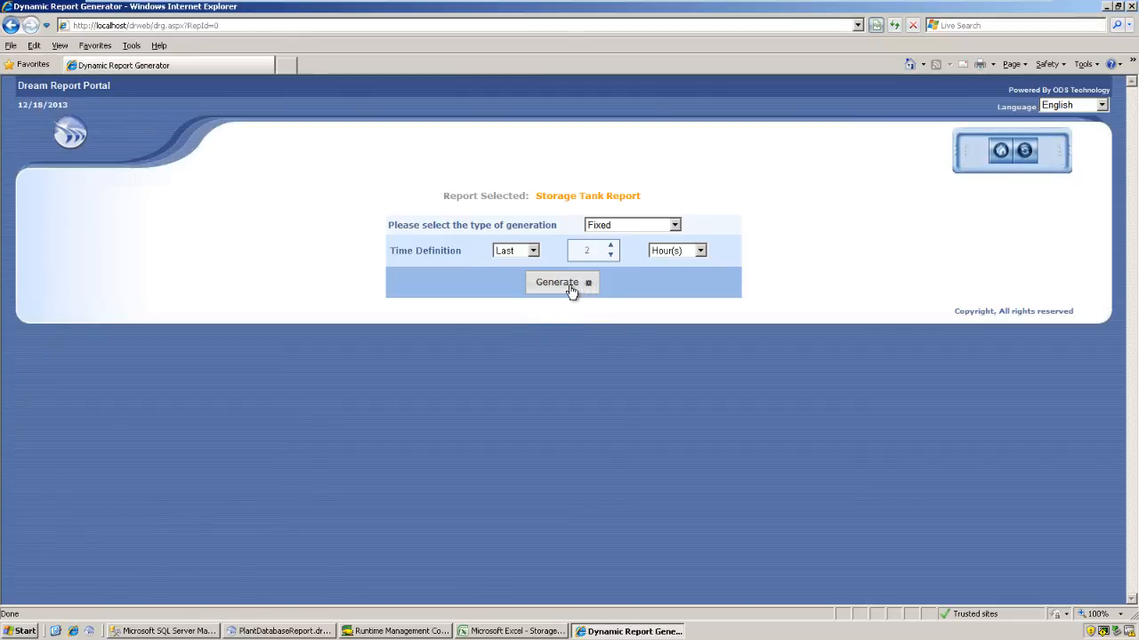
{"action": "left_click", "coordinate": [571, 288]}
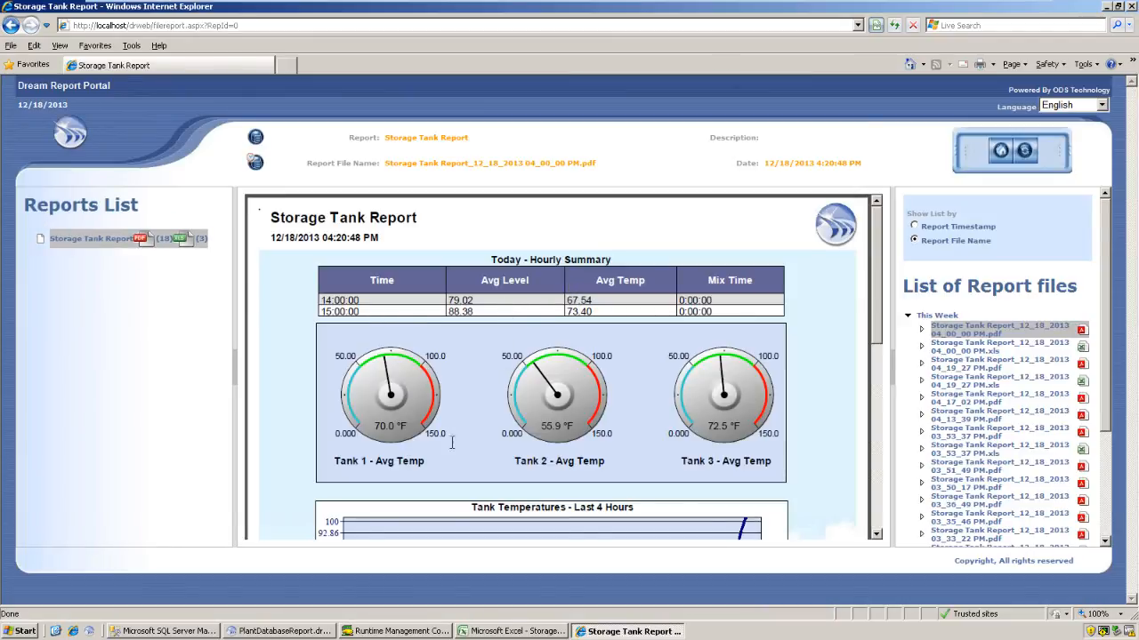
{"action": "scroll", "coordinate": [442, 442], "scroll_direction": "down", "scroll_amount": 3}
{"action": "scroll", "coordinate": [512, 433], "scroll_direction": "up", "scroll_amount": 3}
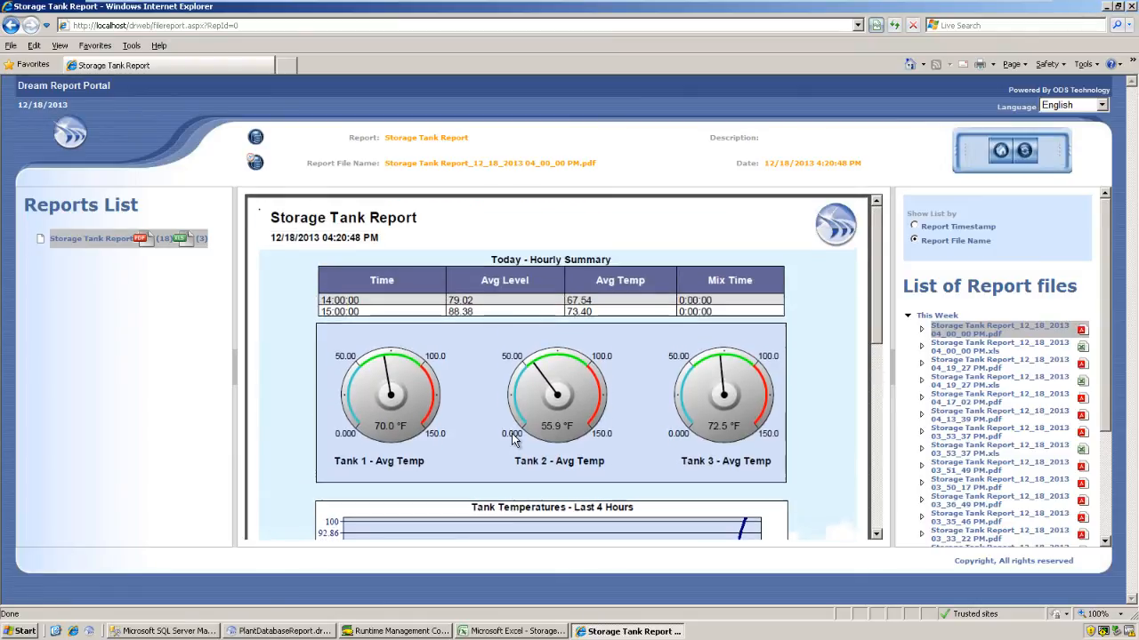